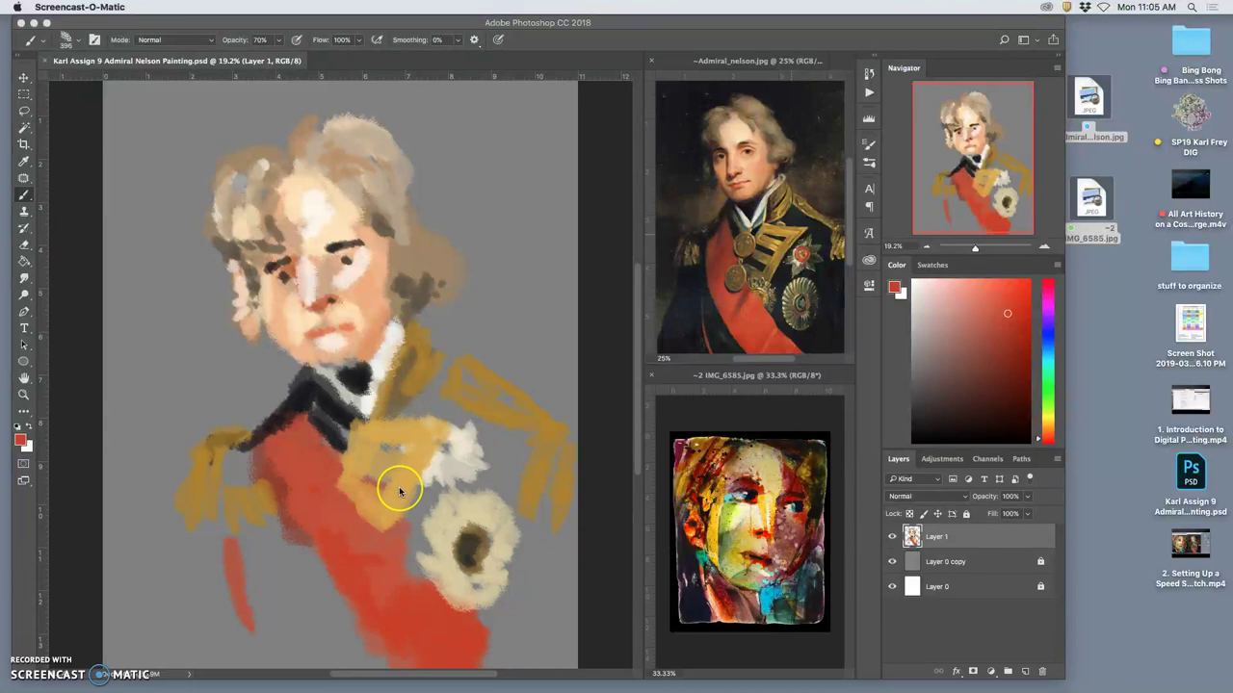
Hide Layer 1 and paste a copy of the Admiral_nelson.jpg portrait into the painting document as a new layer.
{"action": "left_click", "coordinate": [438, 457]}
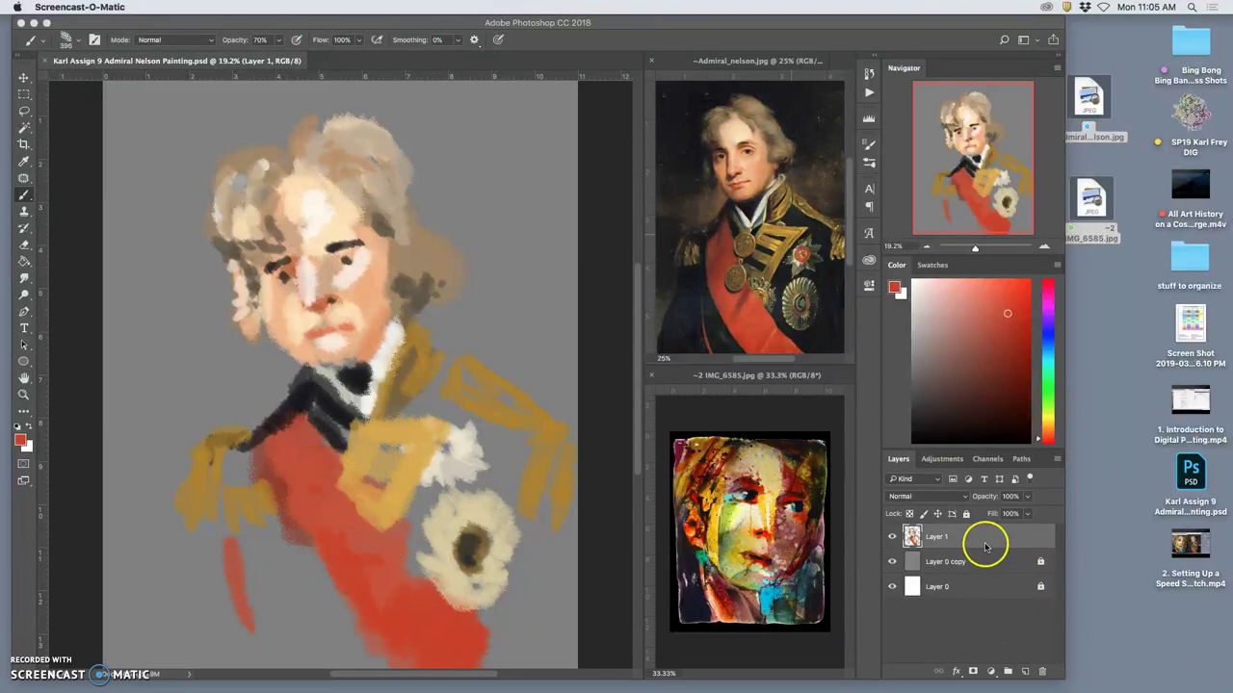
{"action": "left_click", "coordinate": [892, 537]}
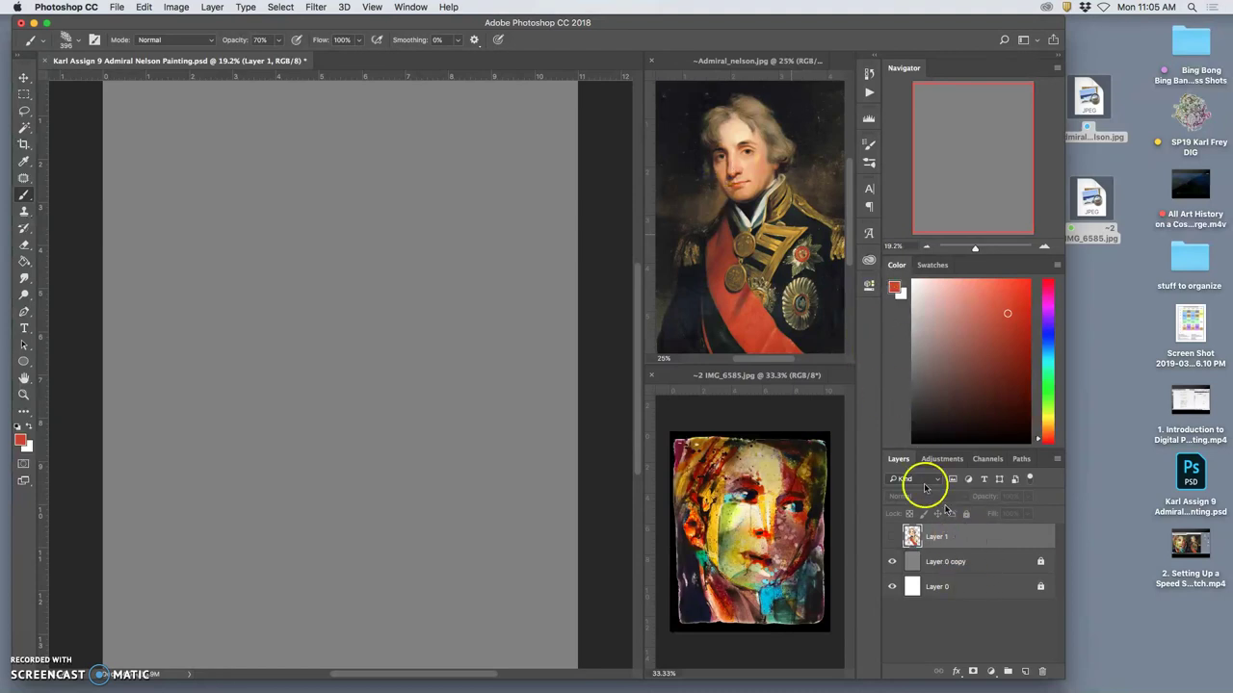
{"action": "left_click", "coordinate": [722, 61]}
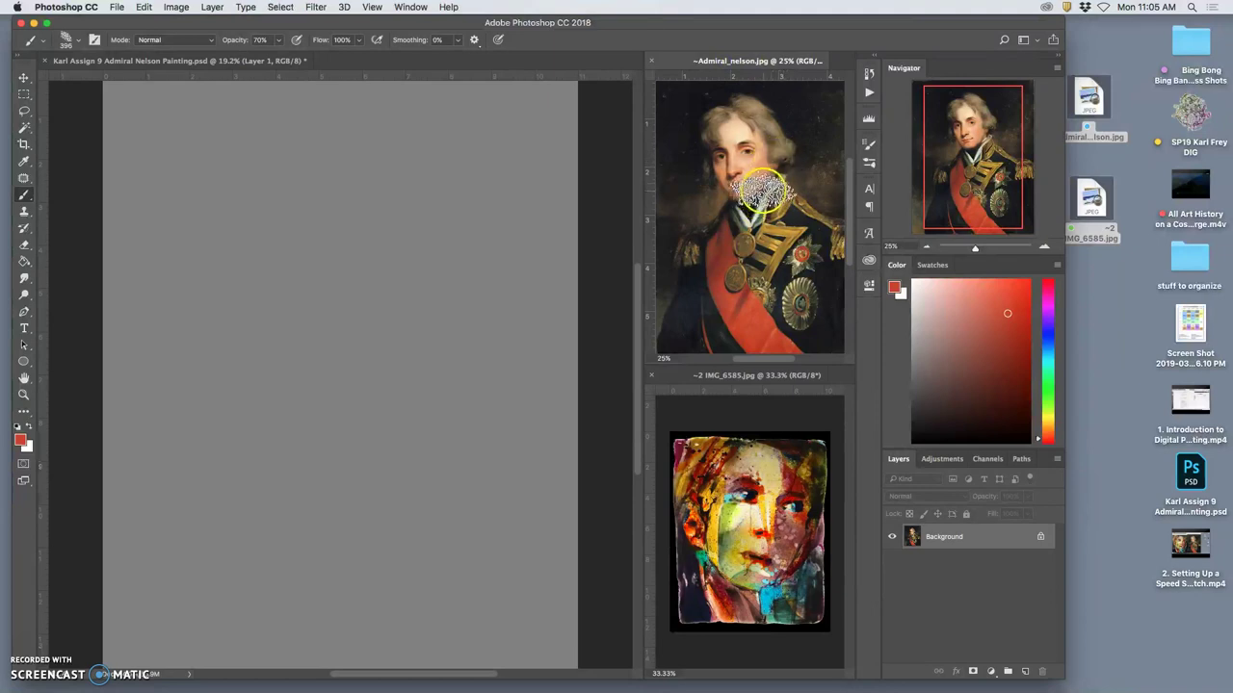
{"action": "left_click", "coordinate": [272, 58]}
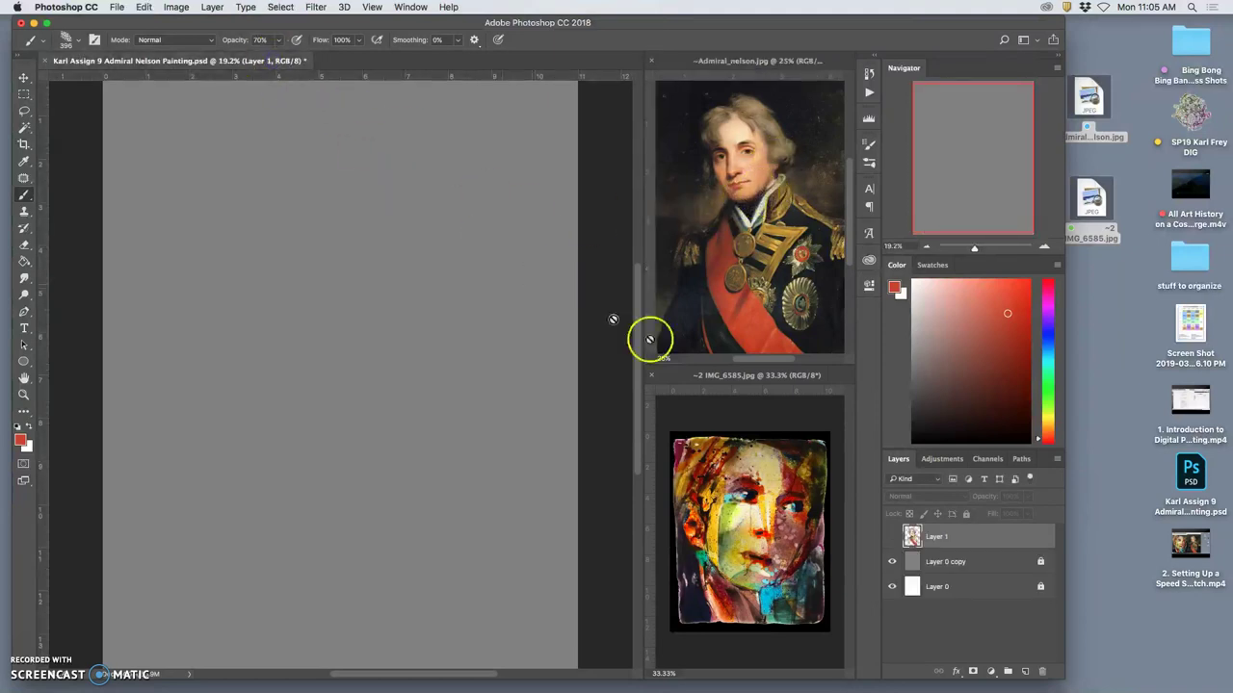
{"action": "key", "text": "super+v"}
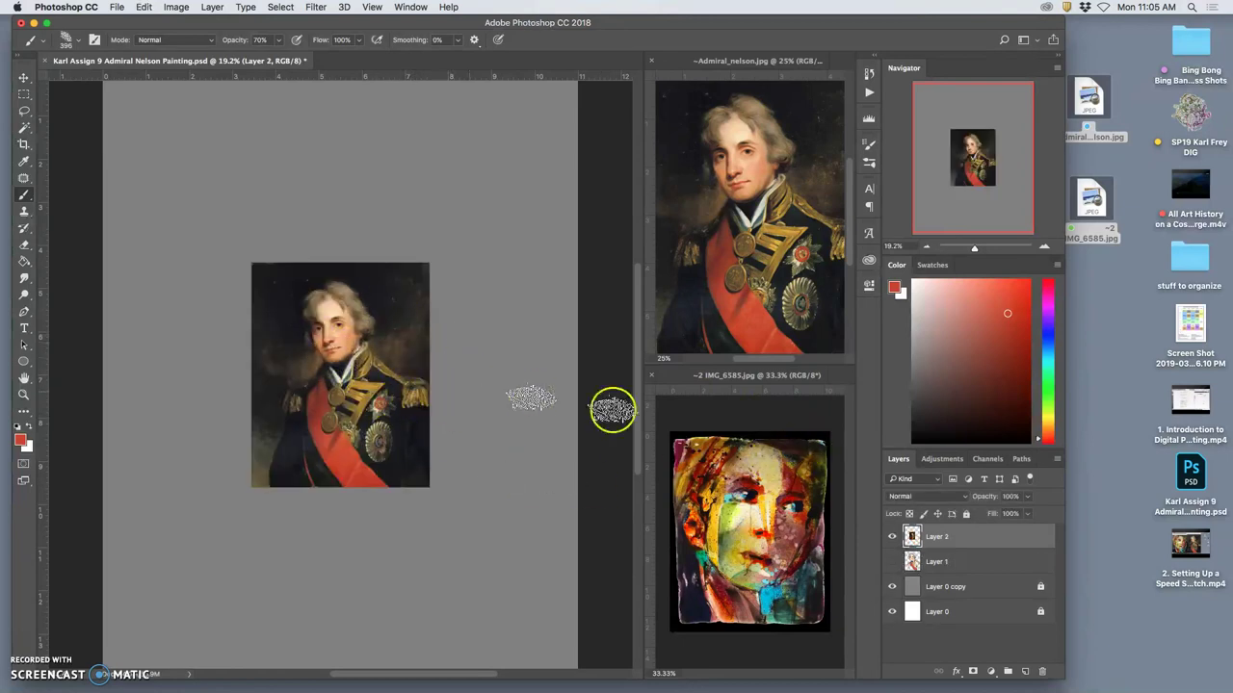
Lower the opacity of the pasted portrait layer to 29%.
{"action": "left_click", "coordinate": [1027, 496]}
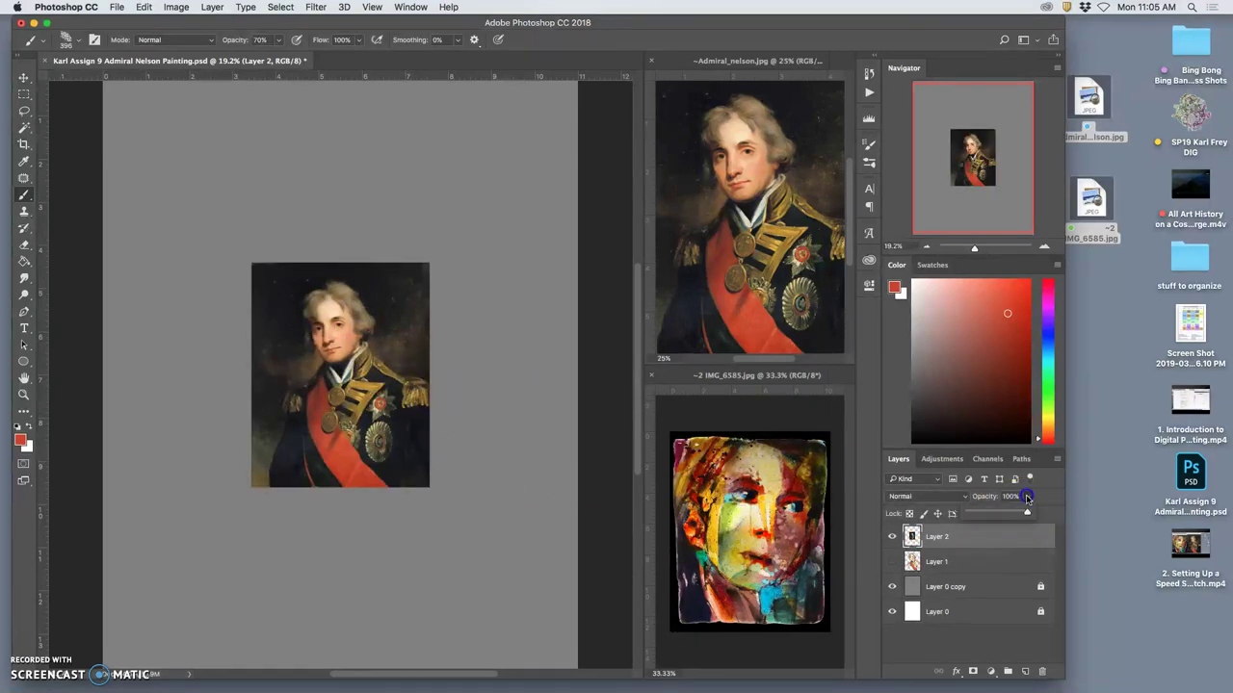
{"action": "left_click_drag", "start_coordinate": [991, 515], "coordinate": [985, 513]}
{"action": "left_click", "coordinate": [886, 547]}
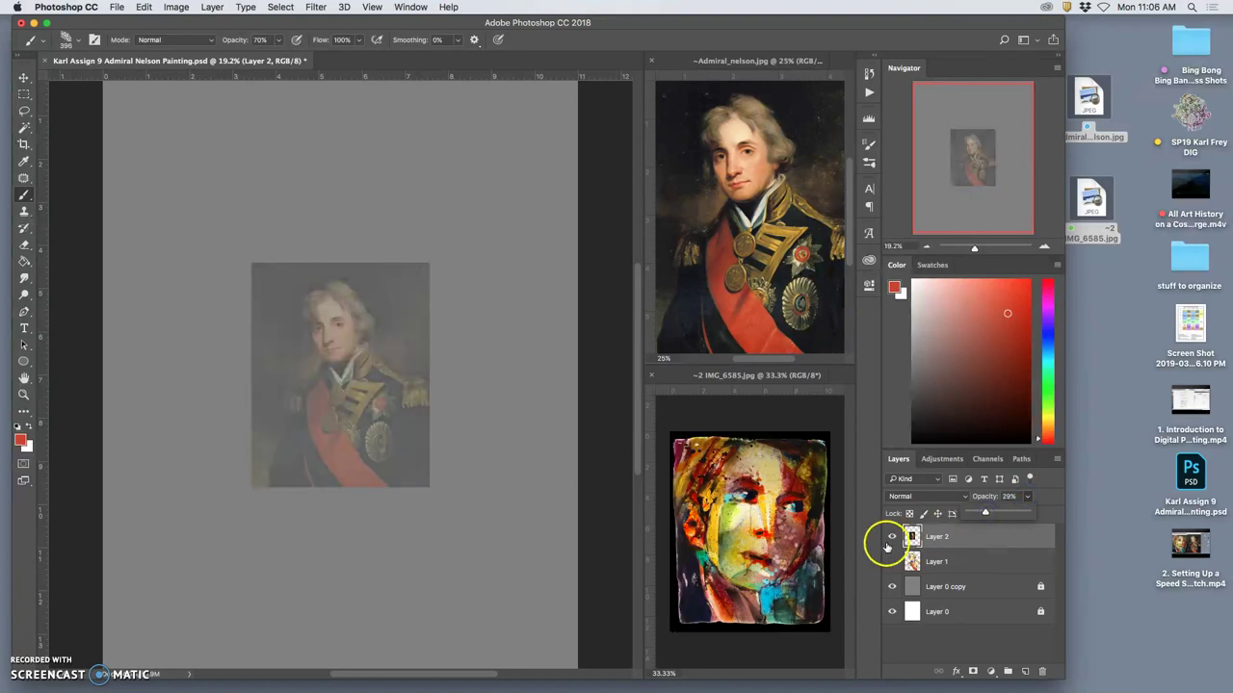
Scale the faded portrait up with Free Transform until it nearly fills the canvas.
{"action": "key", "text": "super+t"}
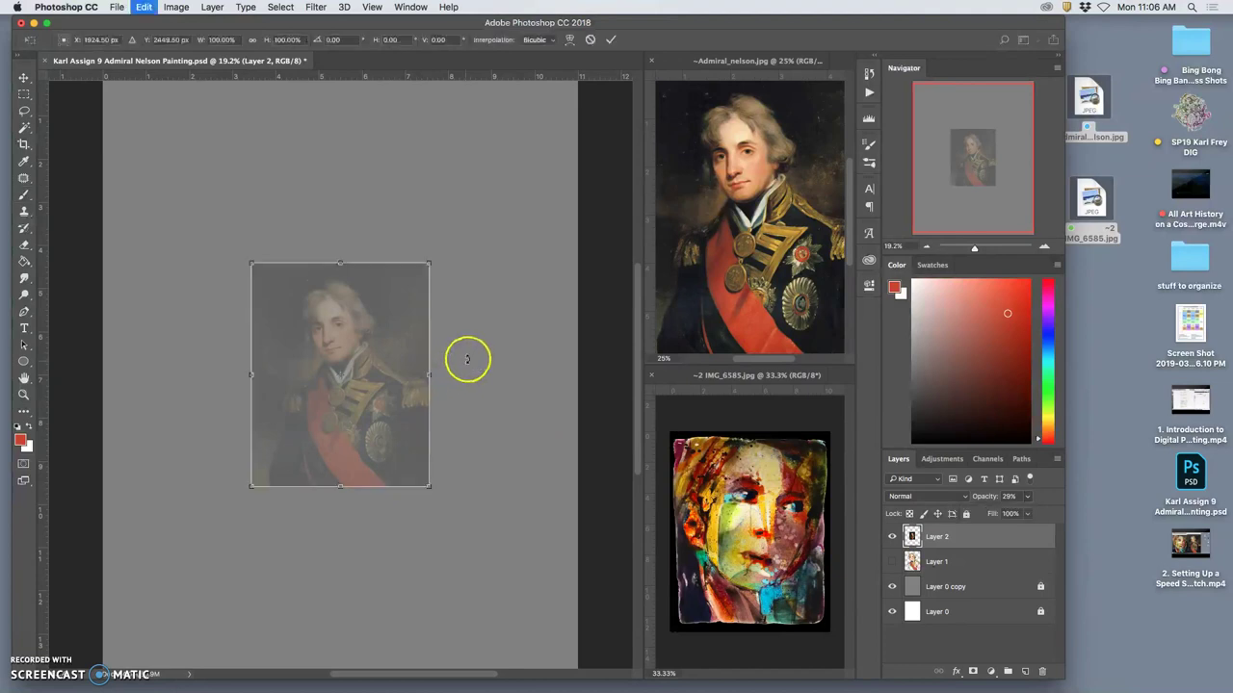
{"action": "left_click_drag", "start_coordinate": [430, 263], "coordinate": [568, 128]}
{"action": "key", "text": "Return"}
{"action": "key", "text": "b"}
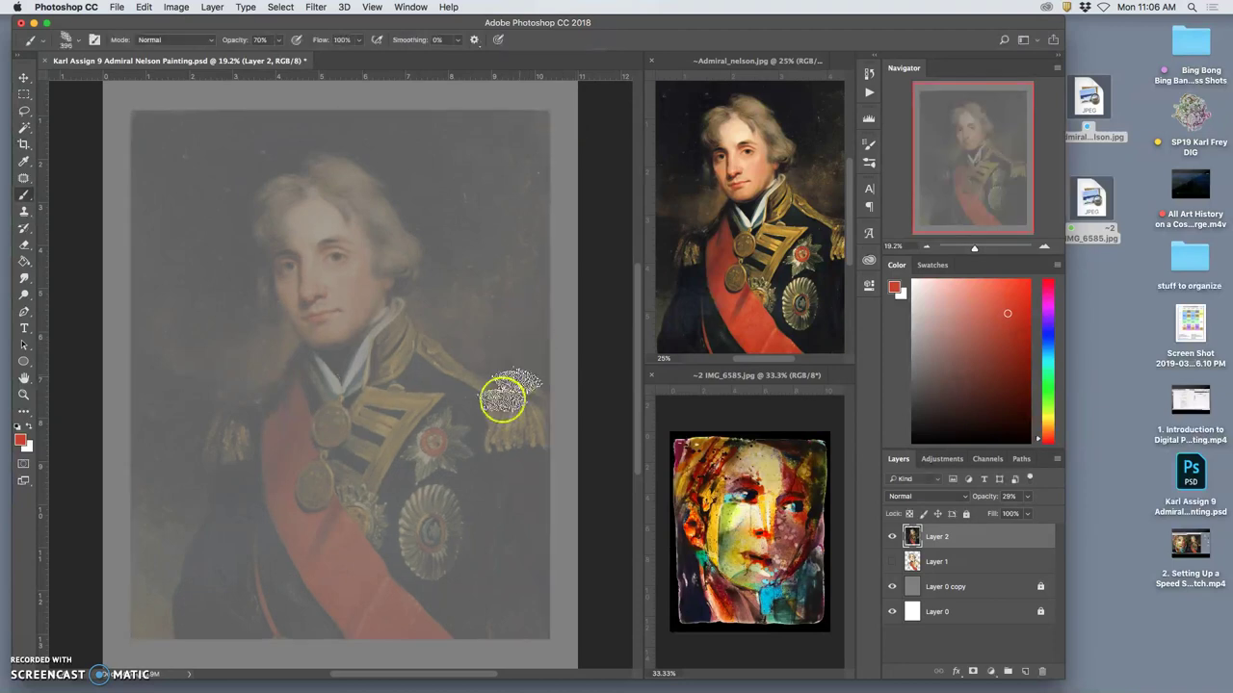
Add an empty layer above the faded portrait and fully lock the portrait layer, Layer 2.
{"action": "left_click", "coordinate": [1026, 671]}
{"action": "left_click", "coordinate": [965, 560]}
{"action": "left_click", "coordinate": [966, 513]}
{"action": "left_click", "coordinate": [948, 554]}
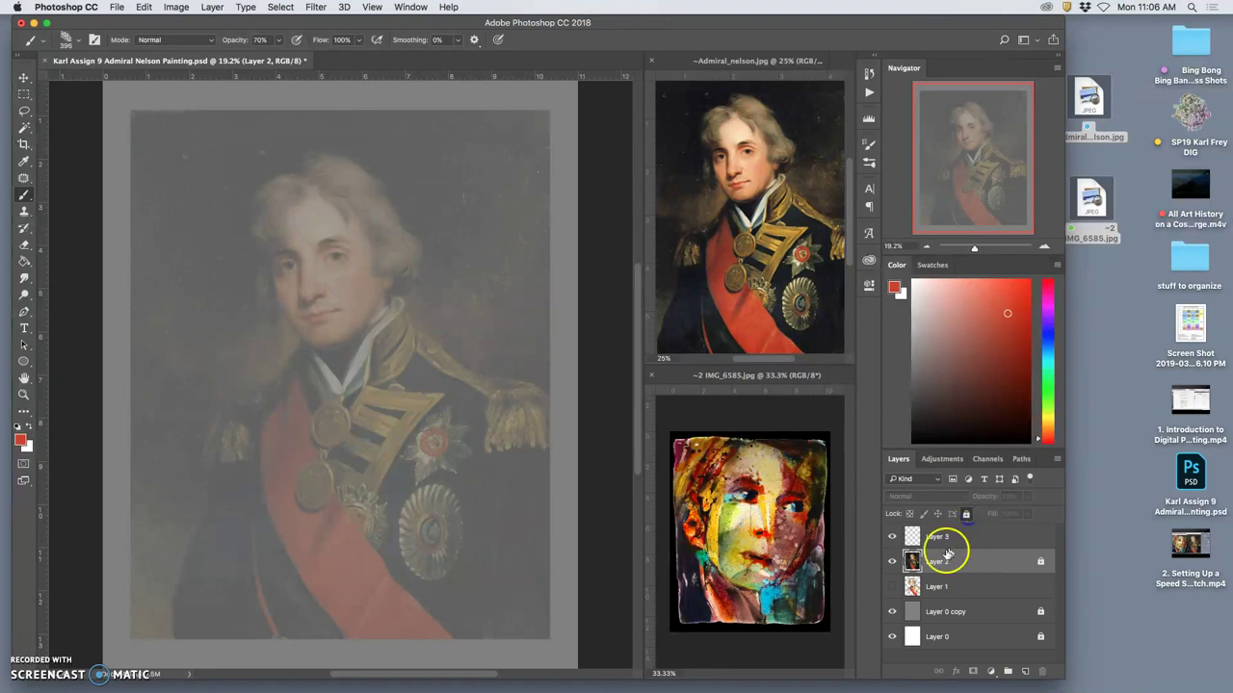
Set the foreground color to a bright blue with hue 212°, saturation 82% and brightness 87%.
{"action": "left_click", "coordinate": [20, 439]}
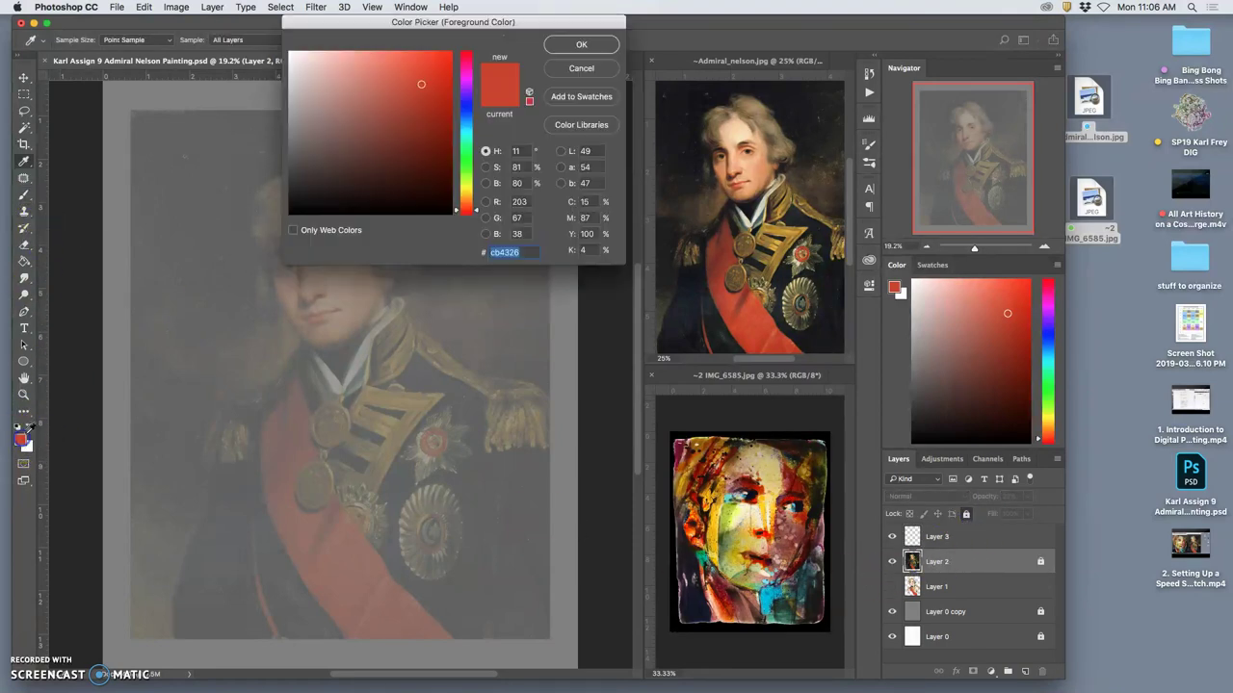
{"action": "left_click_drag", "start_coordinate": [474, 170], "coordinate": [466, 127]}
{"action": "left_click", "coordinate": [421, 74]}
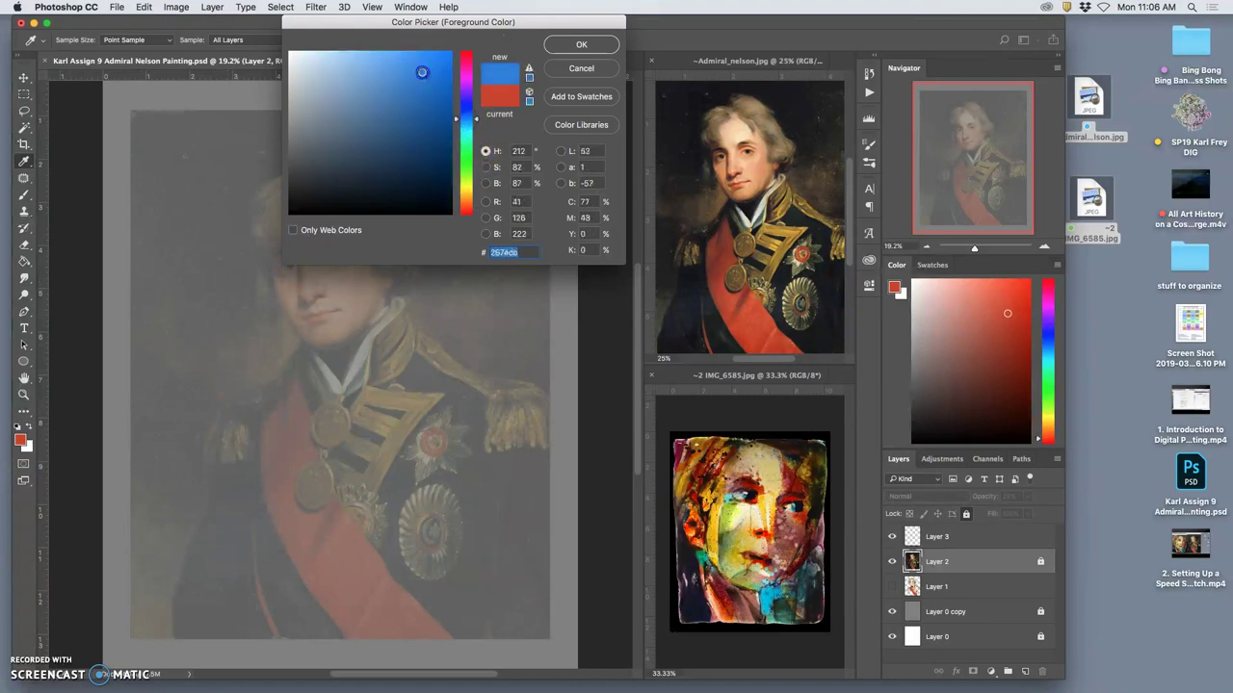
{"action": "left_click", "coordinate": [569, 46]}
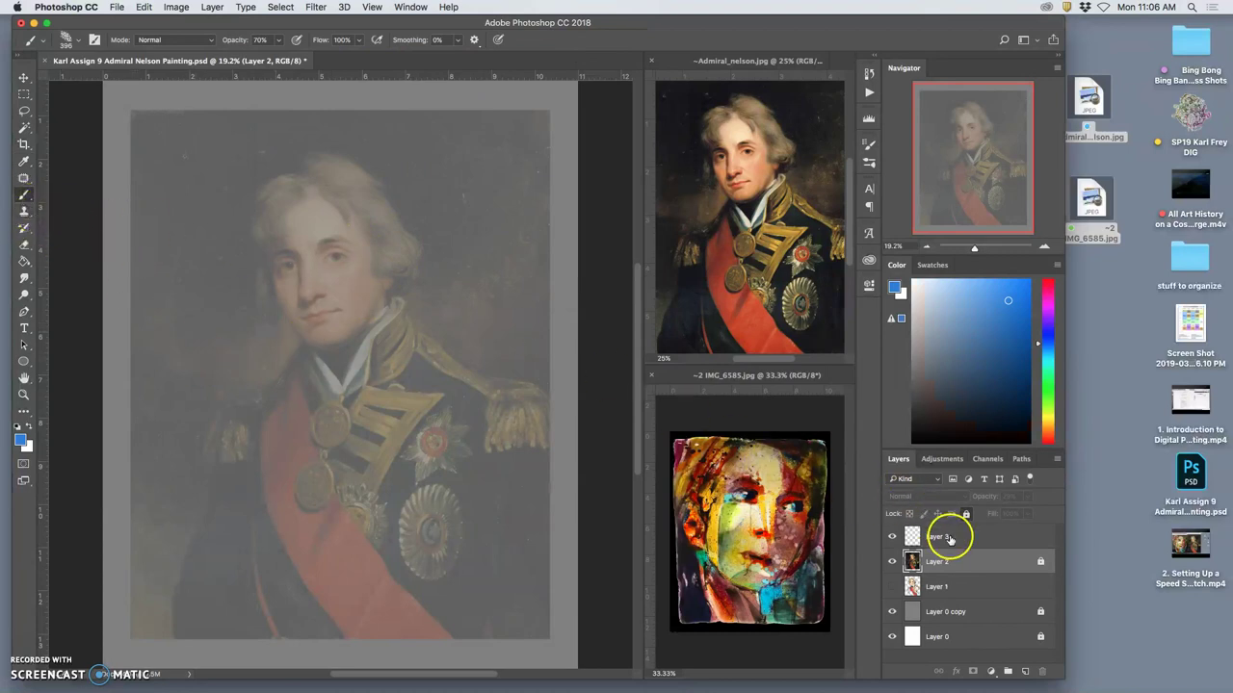
Rename the empty layer above the portrait as Analytic Sketch.
{"action": "double_click", "coordinate": [949, 537]}
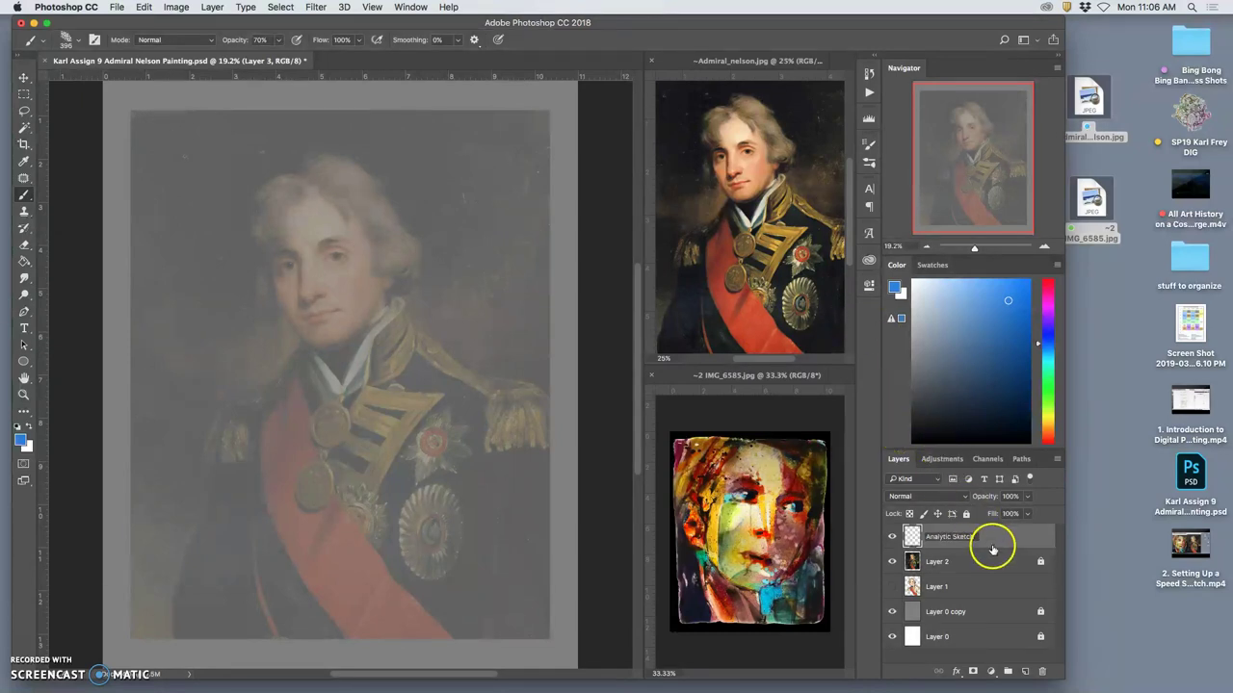
{"action": "left_click", "coordinate": [991, 544]}
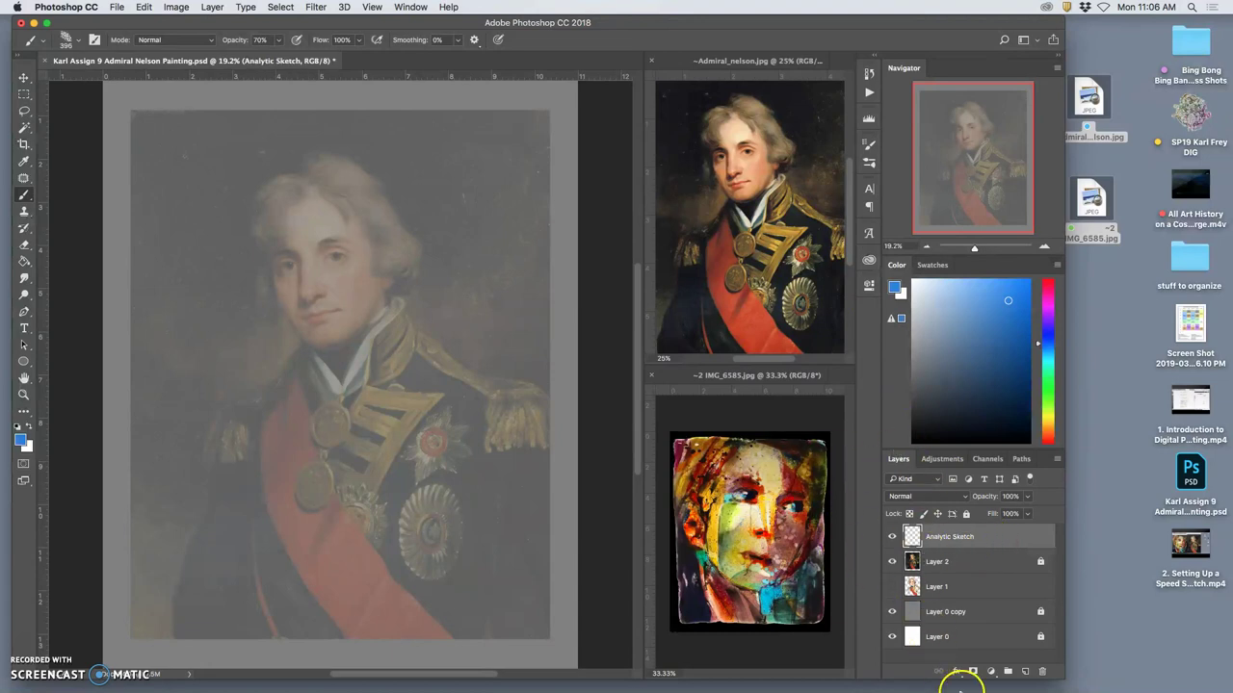
Open Head Design Sheet master File.jpg from the Downloads folder in Preview and move its window off the painting canvas.
{"action": "mouse_move", "coordinate": [977, 689]}
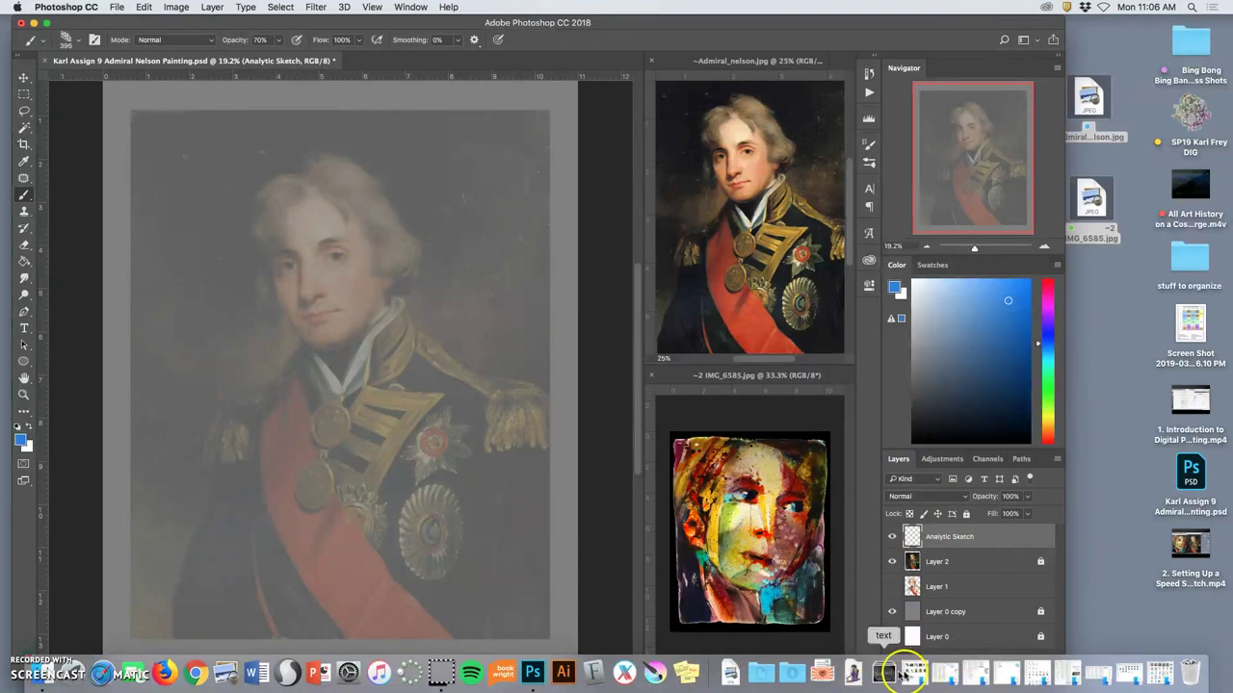
{"action": "left_click", "coordinate": [792, 674]}
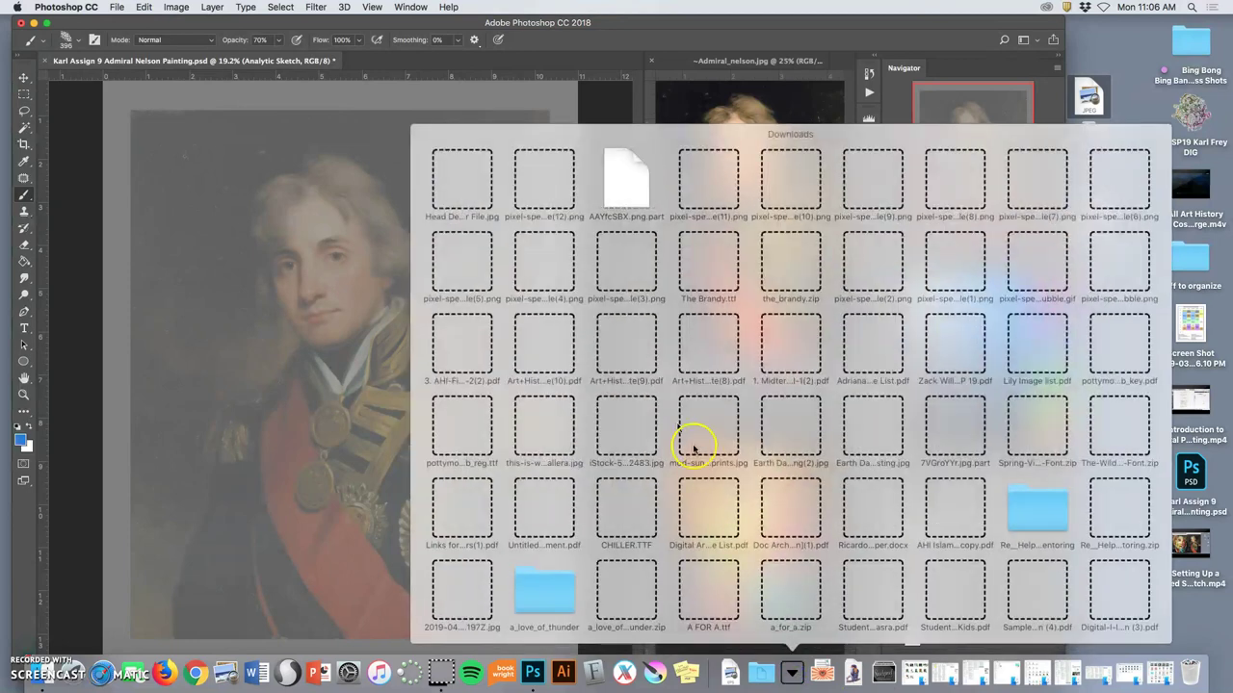
{"action": "left_click", "coordinate": [461, 189]}
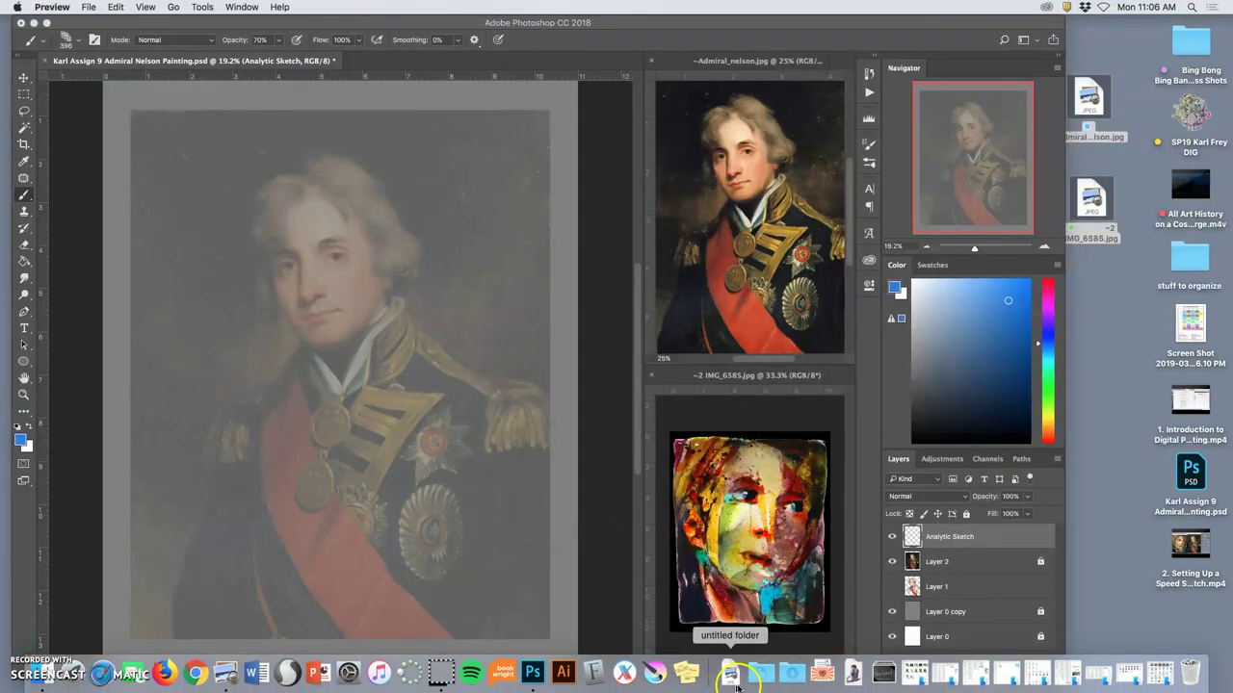
{"action": "left_click", "coordinate": [790, 674]}
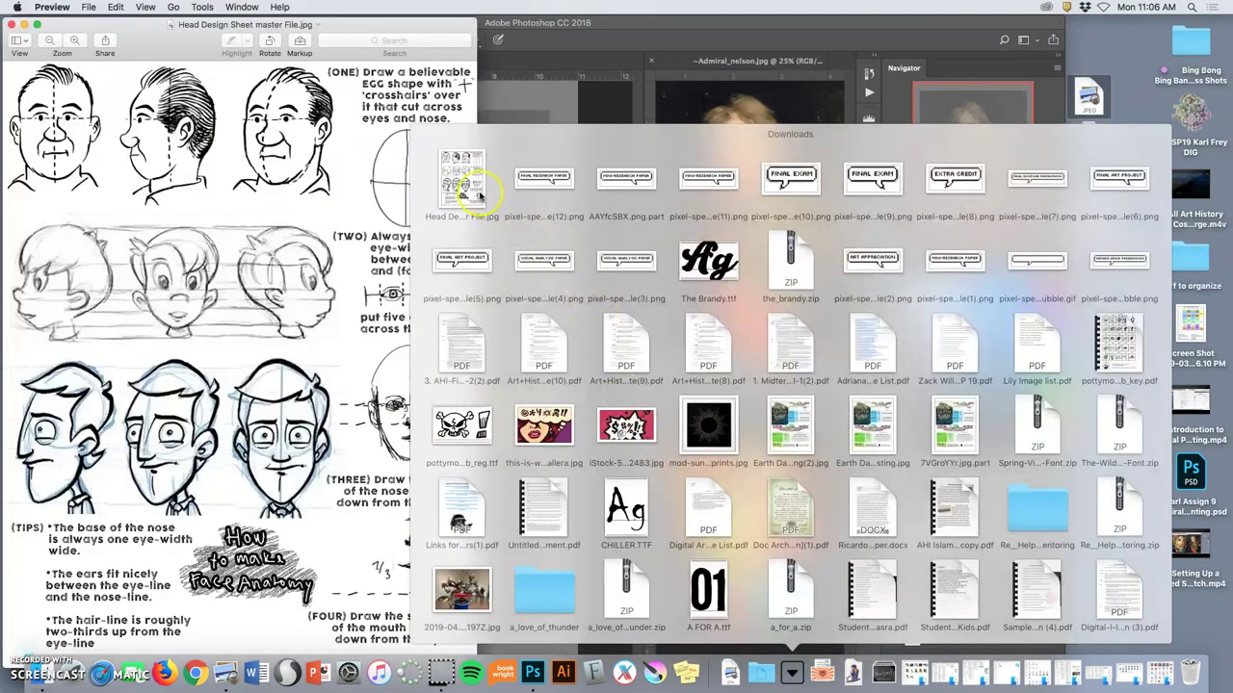
{"action": "left_click", "coordinate": [390, 34]}
{"action": "left_click_drag", "start_coordinate": [390, 34], "coordinate": [1147, 6]}
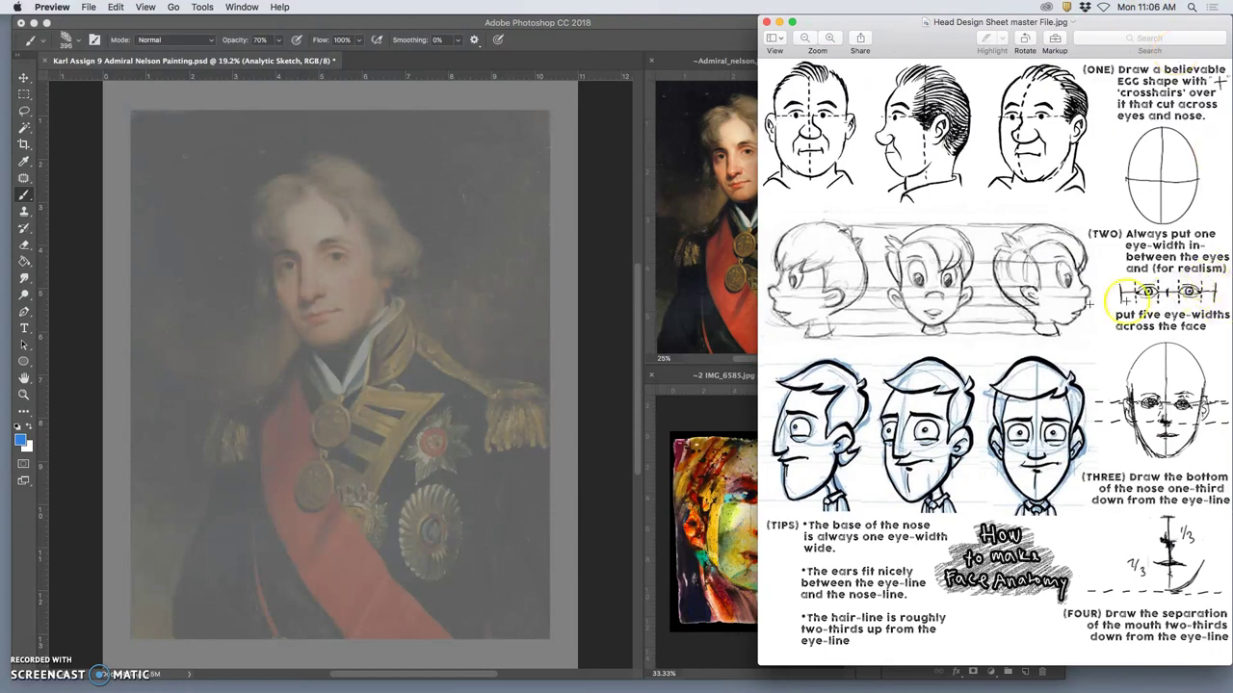
Switch back to Photoshop and draw a blue egg shape around the portrait's head with a 143 px brush.
{"action": "left_click", "coordinate": [452, 102]}
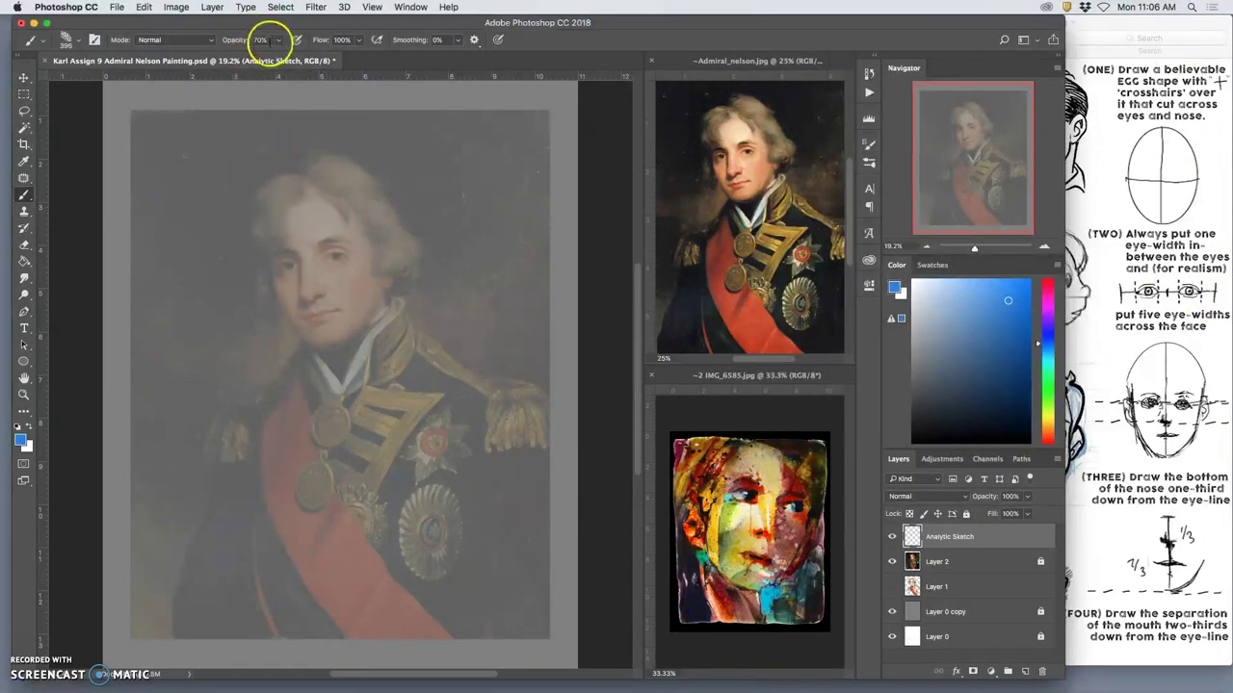
{"action": "left_click", "coordinate": [78, 41]}
{"action": "left_click", "coordinate": [132, 79]}
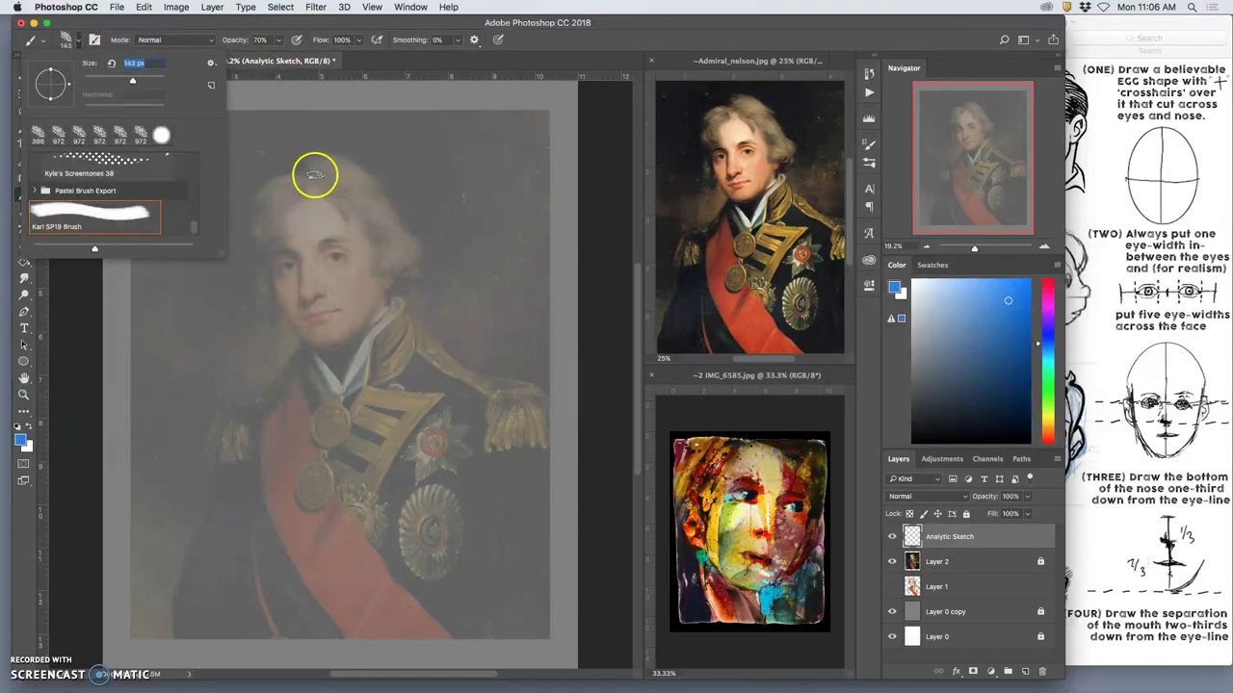
{"action": "left_click", "coordinate": [315, 174]}
{"action": "left_click_drag", "start_coordinate": [272, 265], "coordinate": [303, 333]}
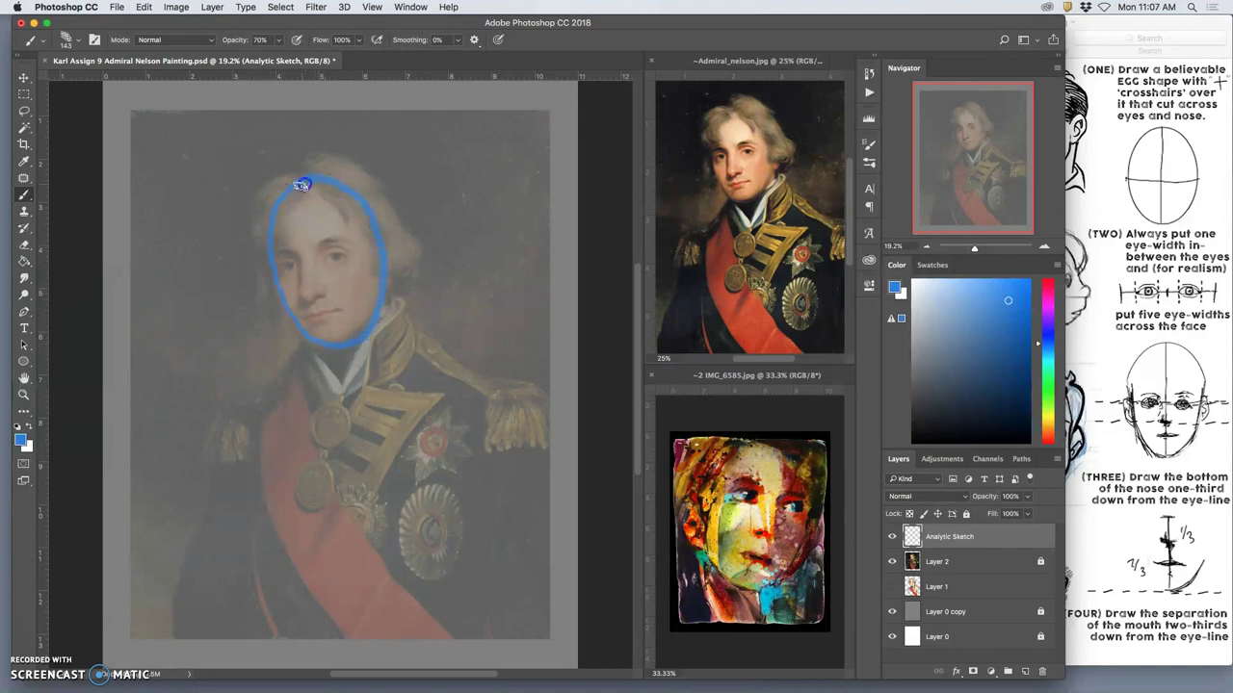
Hide the grey Layer 0 copy so the white Layer 0 lies behind the portrait, keeping the portrait and Analytic Sketch visible.
{"action": "left_click", "coordinate": [891, 562]}
{"action": "left_click", "coordinate": [891, 561]}
{"action": "left_click", "coordinate": [892, 611]}
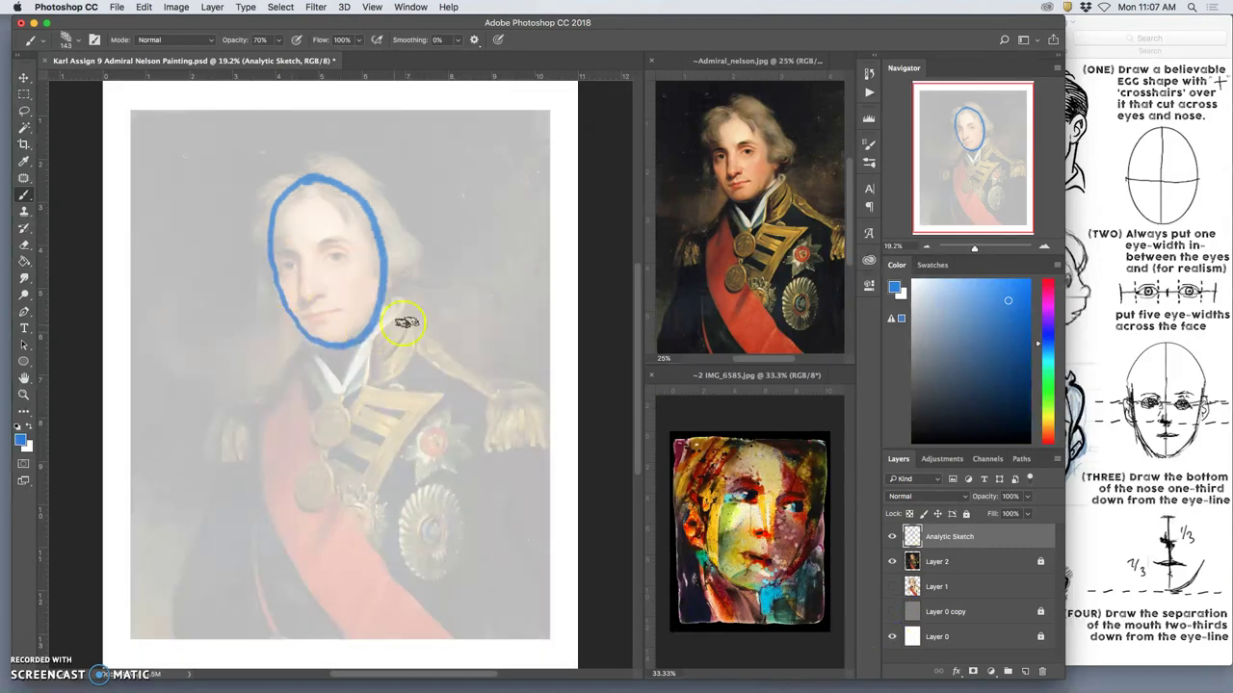
{"action": "left_click", "coordinate": [891, 536]}
{"action": "left_click", "coordinate": [891, 536]}
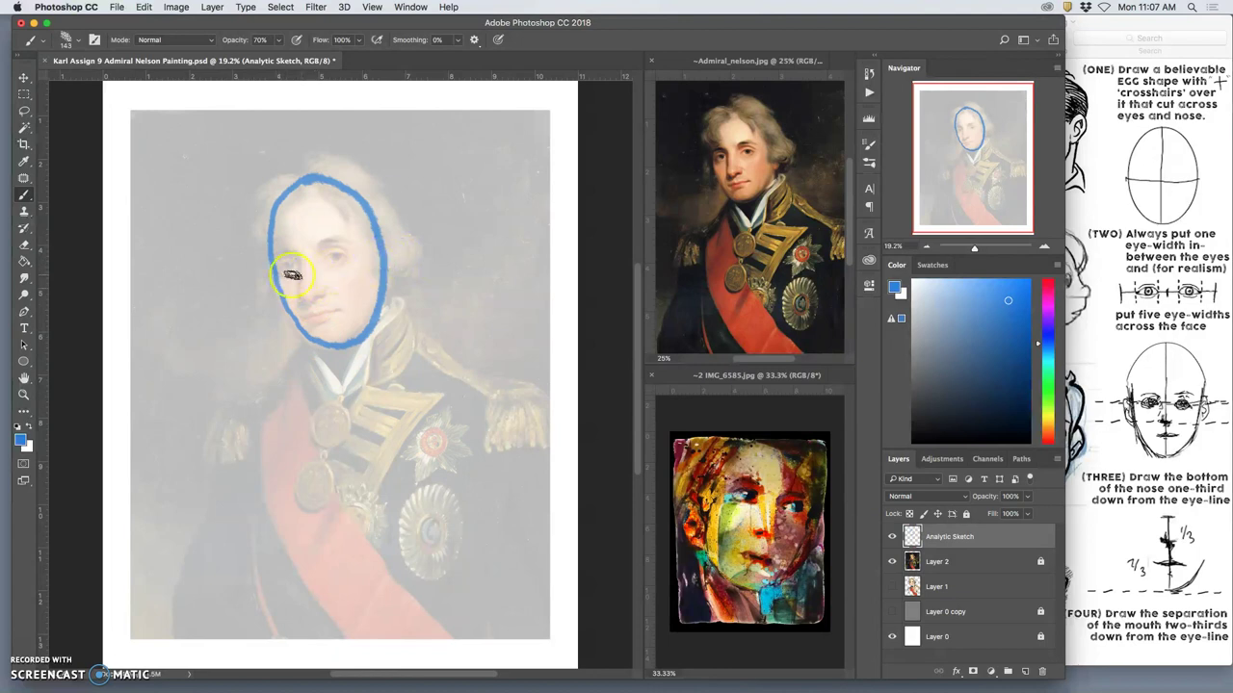
Try an eye line across the head oval, undo it and redraw it with a curve.
{"action": "left_click_drag", "start_coordinate": [361, 253], "coordinate": [386, 248]}
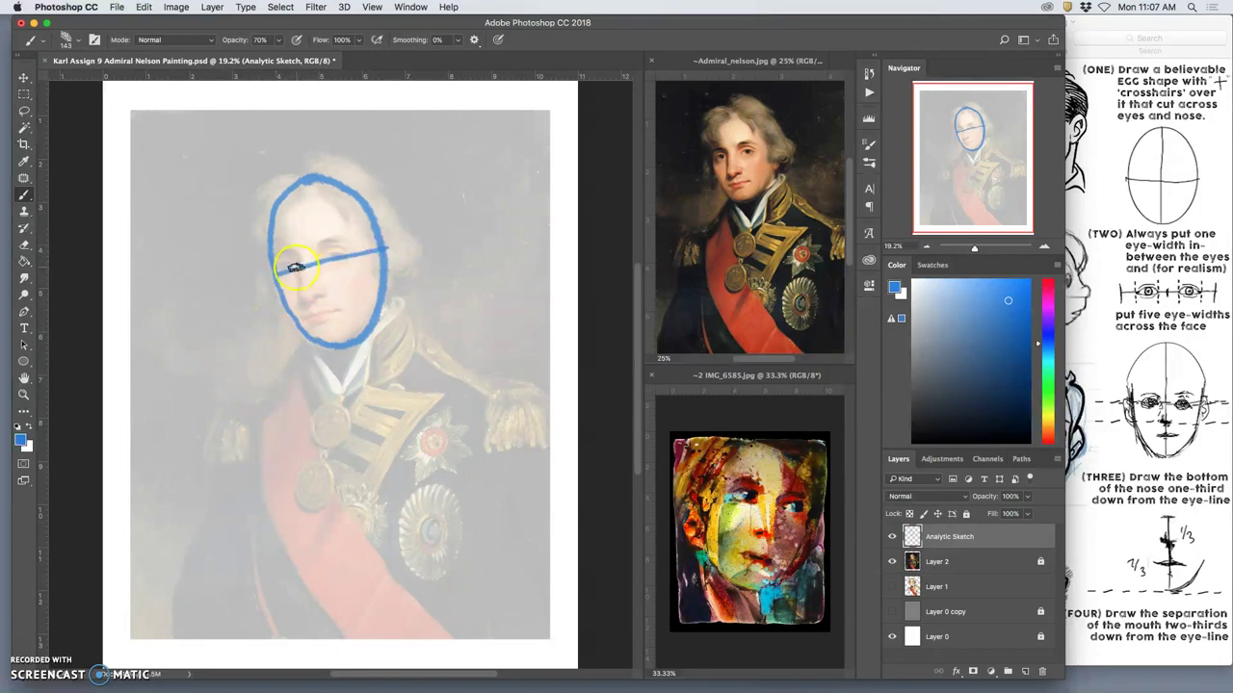
{"action": "key", "text": "super+z"}
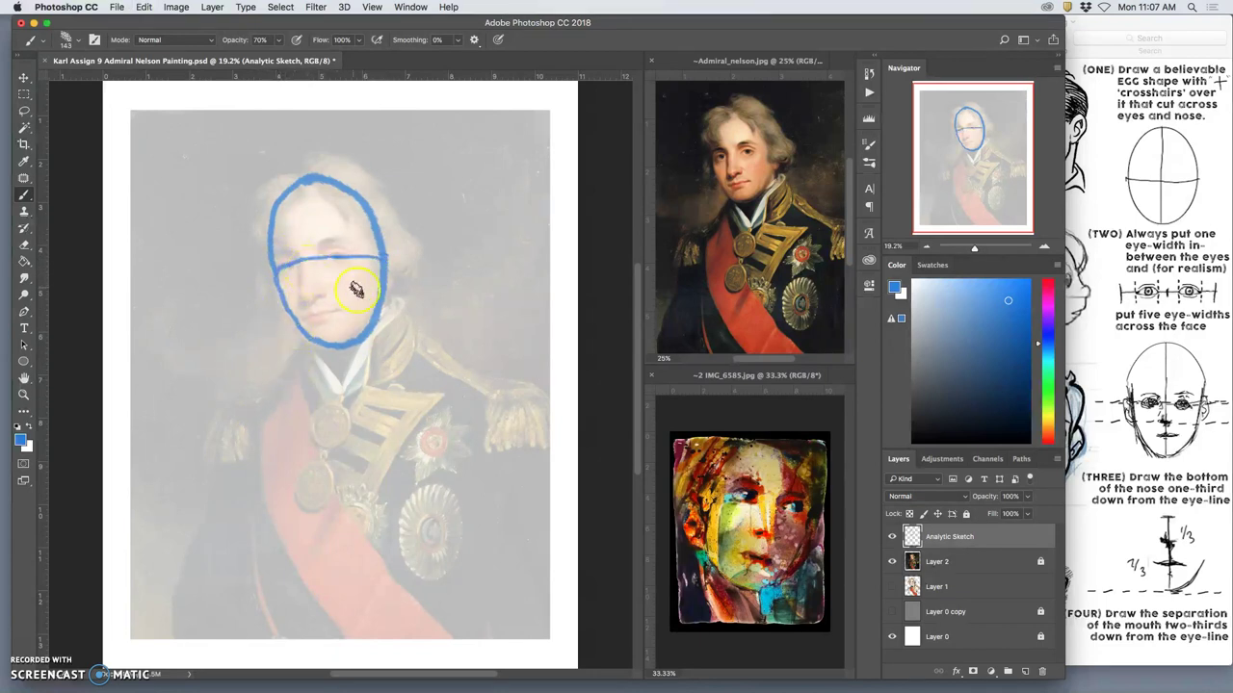
Slightly enlarge the blue head oval with Free Transform to fit the portrait's head.
{"action": "key", "text": "super+t"}
{"action": "left_click_drag", "start_coordinate": [267, 350], "coordinate": [258, 353]}
{"action": "left_click_drag", "start_coordinate": [388, 173], "coordinate": [395, 166]}
{"action": "left_click_drag", "start_coordinate": [403, 356], "coordinate": [391, 384]}
{"action": "key", "text": "Return"}
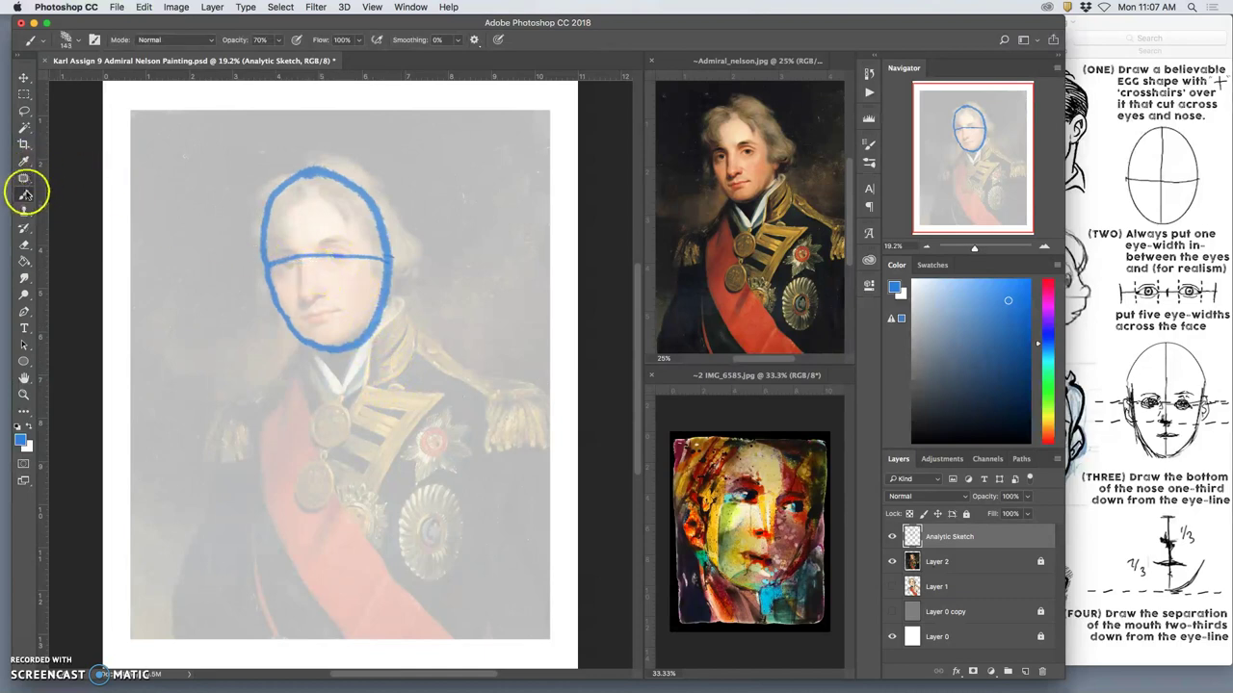
Lasso the eye line inside the head oval, delete it and clear the selection.
{"action": "left_click", "coordinate": [25, 110]}
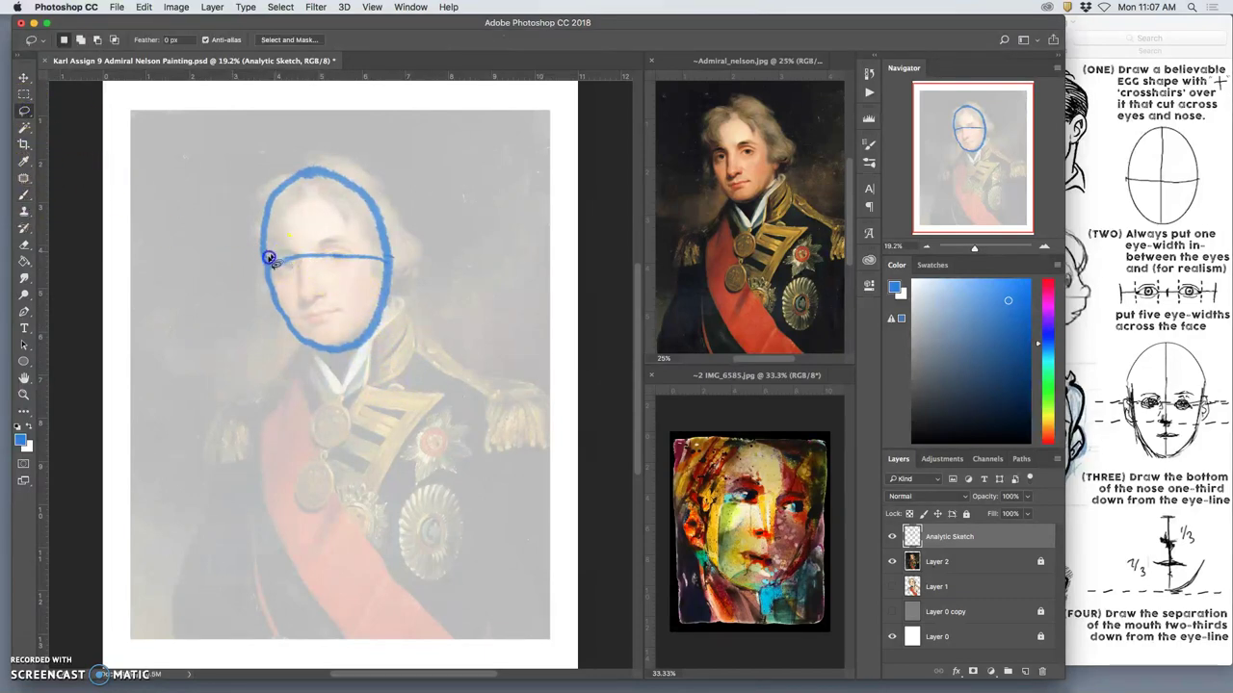
{"action": "left_click_drag", "start_coordinate": [379, 248], "coordinate": [270, 256]}
{"action": "key", "text": "super+d"}
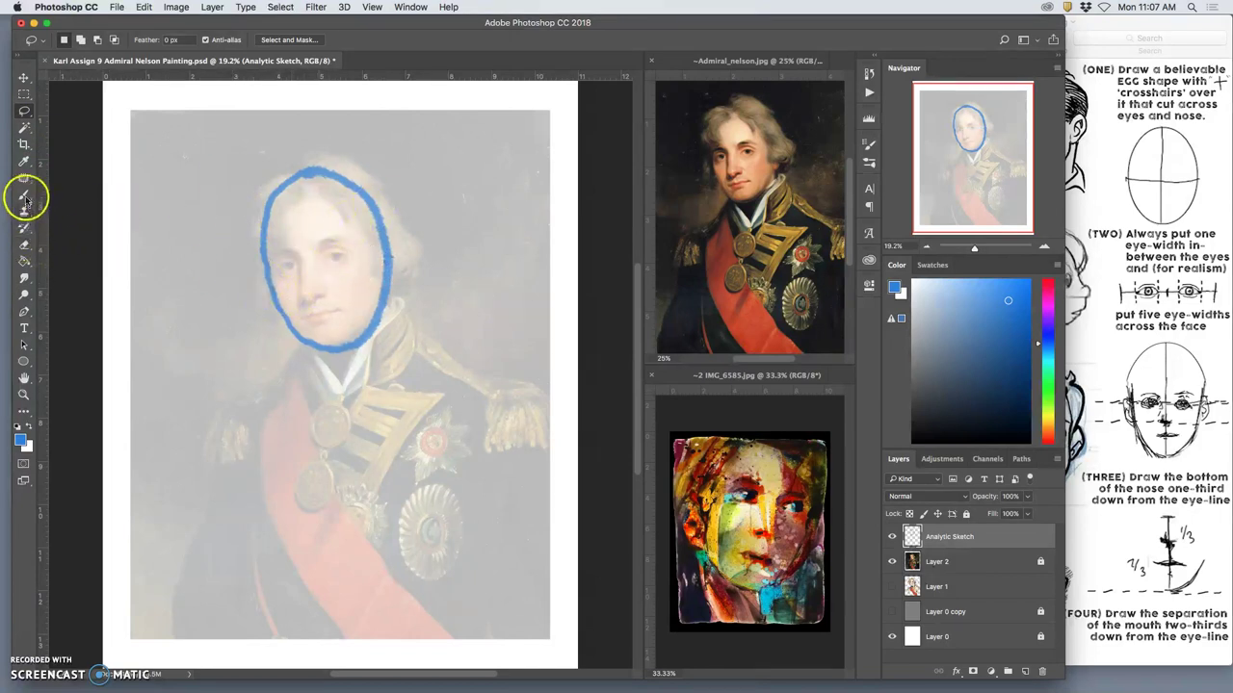
Draw a curved eye line and a vertical center line inside the oval, with marks for the eye widths, nose and mouth.
{"action": "left_click", "coordinate": [25, 196]}
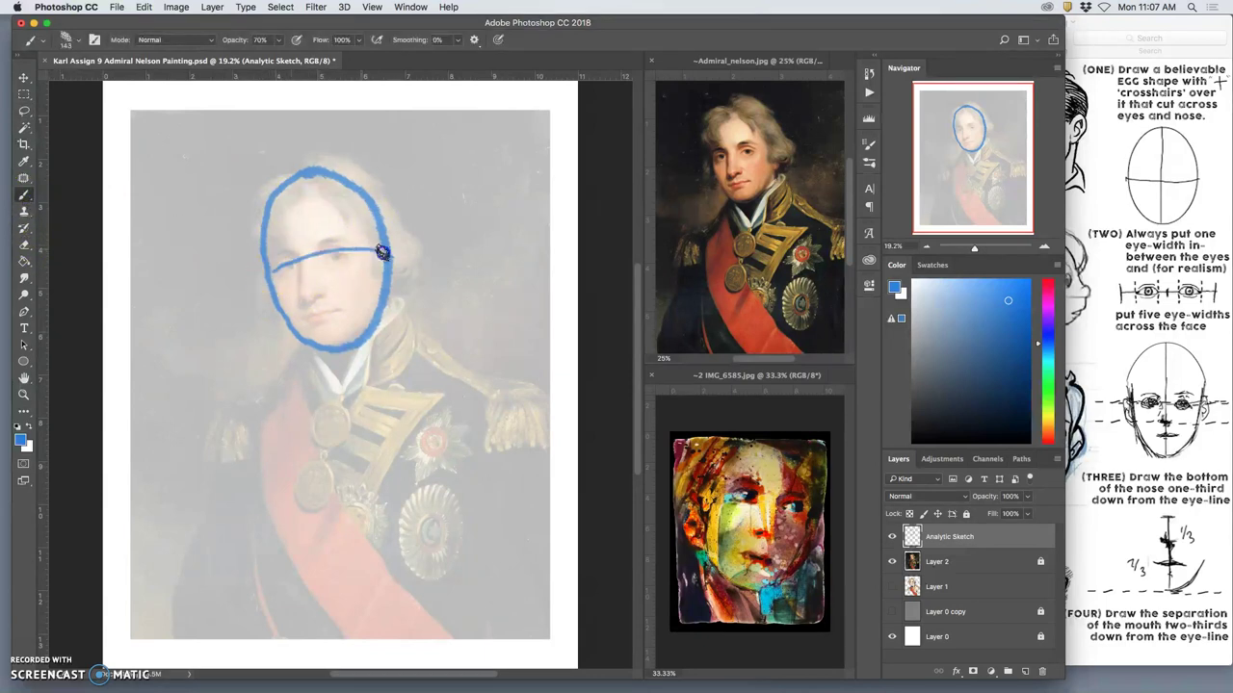
{"action": "key", "text": "super+z"}
{"action": "left_click_drag", "start_coordinate": [287, 265], "coordinate": [267, 276]}
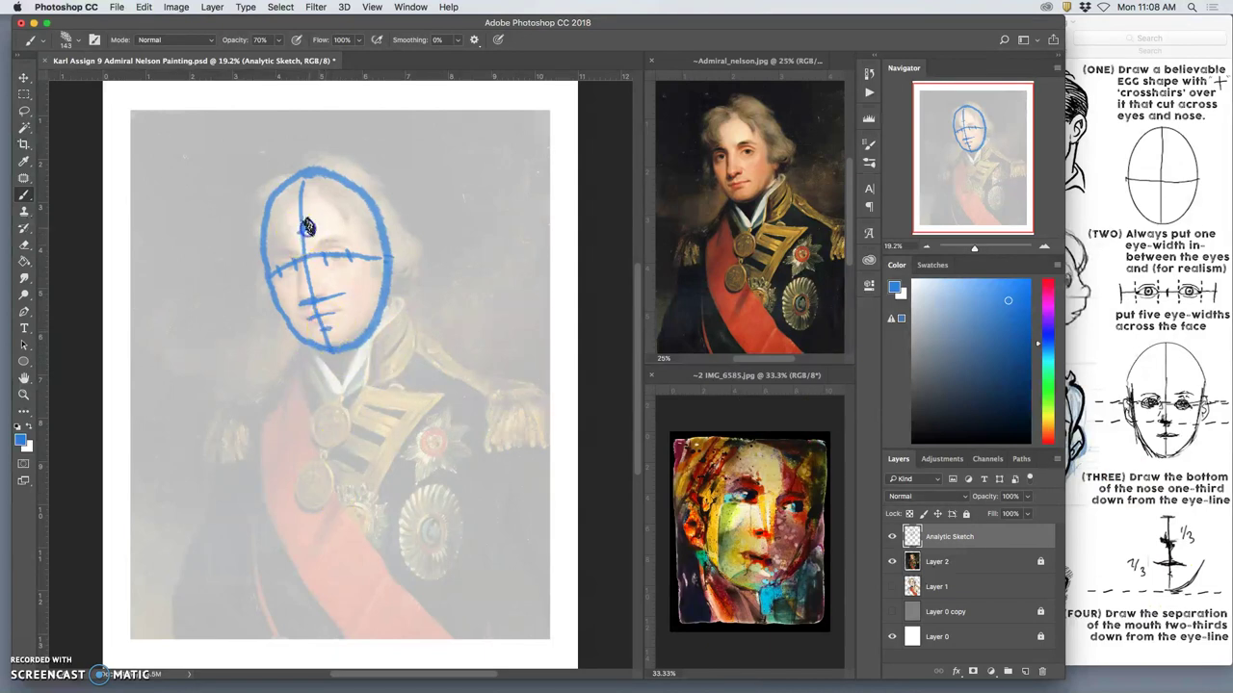
Sketch the hairline on the forehead and arcs over both eyes, and bring up the head design sheet for reference.
{"action": "left_click_drag", "start_coordinate": [301, 199], "coordinate": [269, 233]}
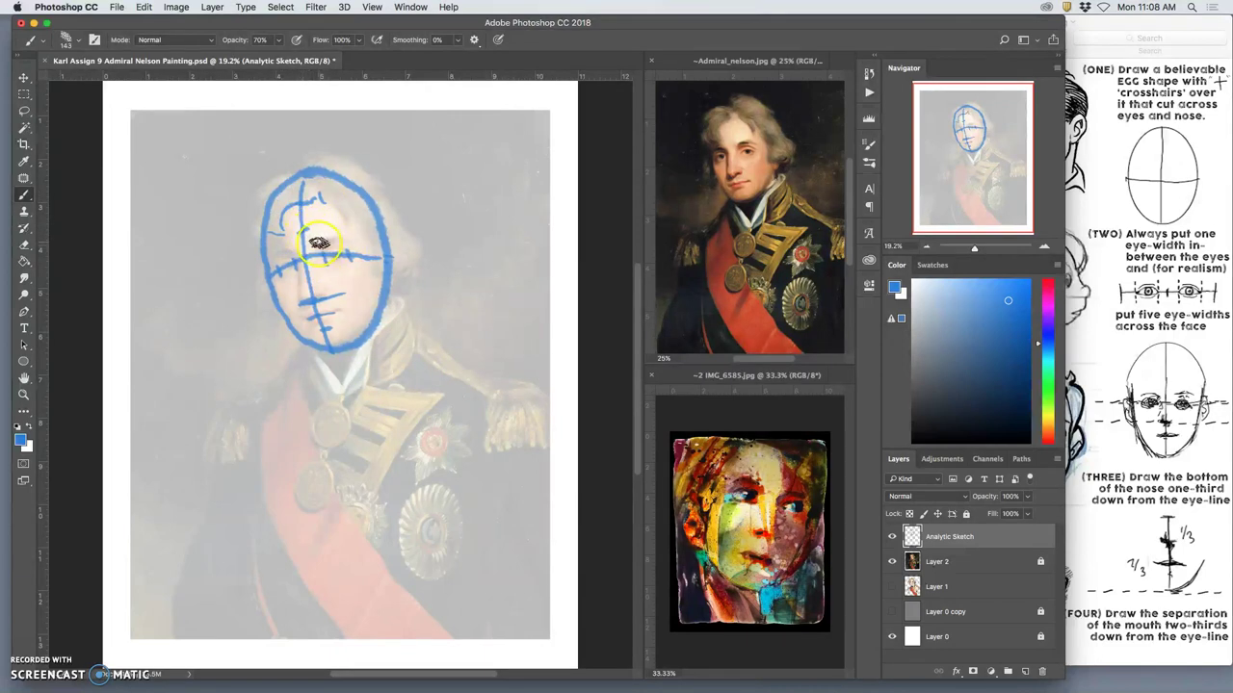
{"action": "left_click", "coordinate": [286, 252]}
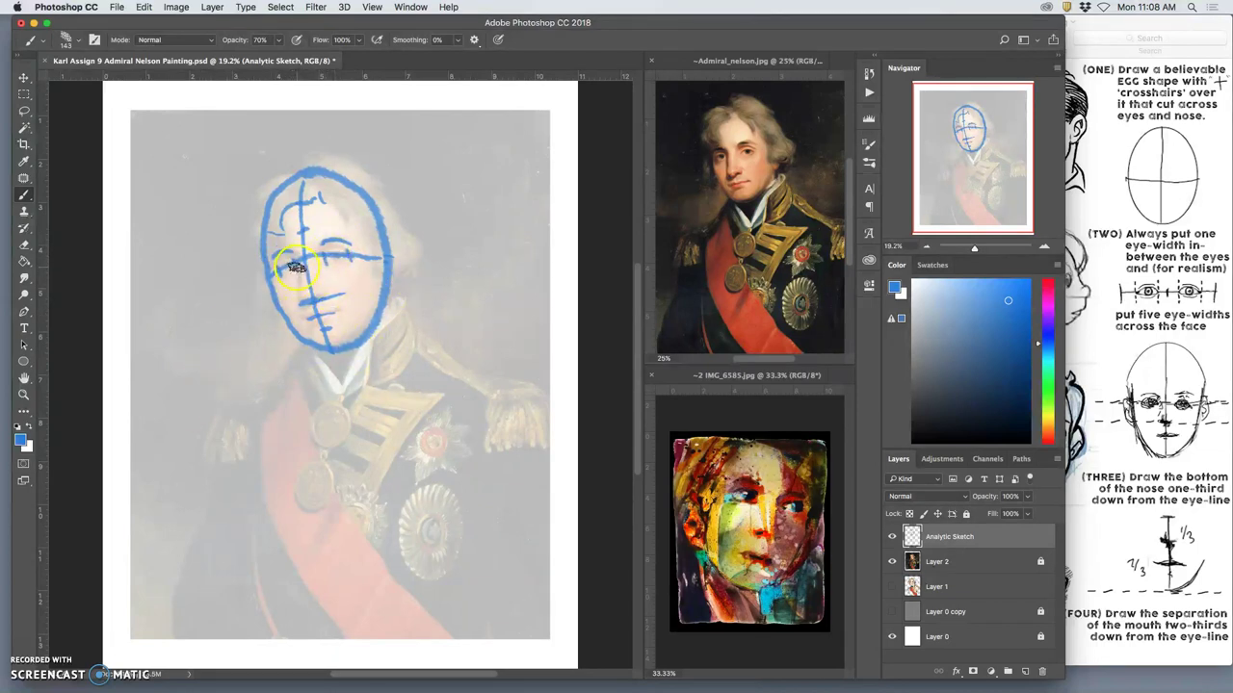
{"action": "left_click", "coordinate": [1129, 582]}
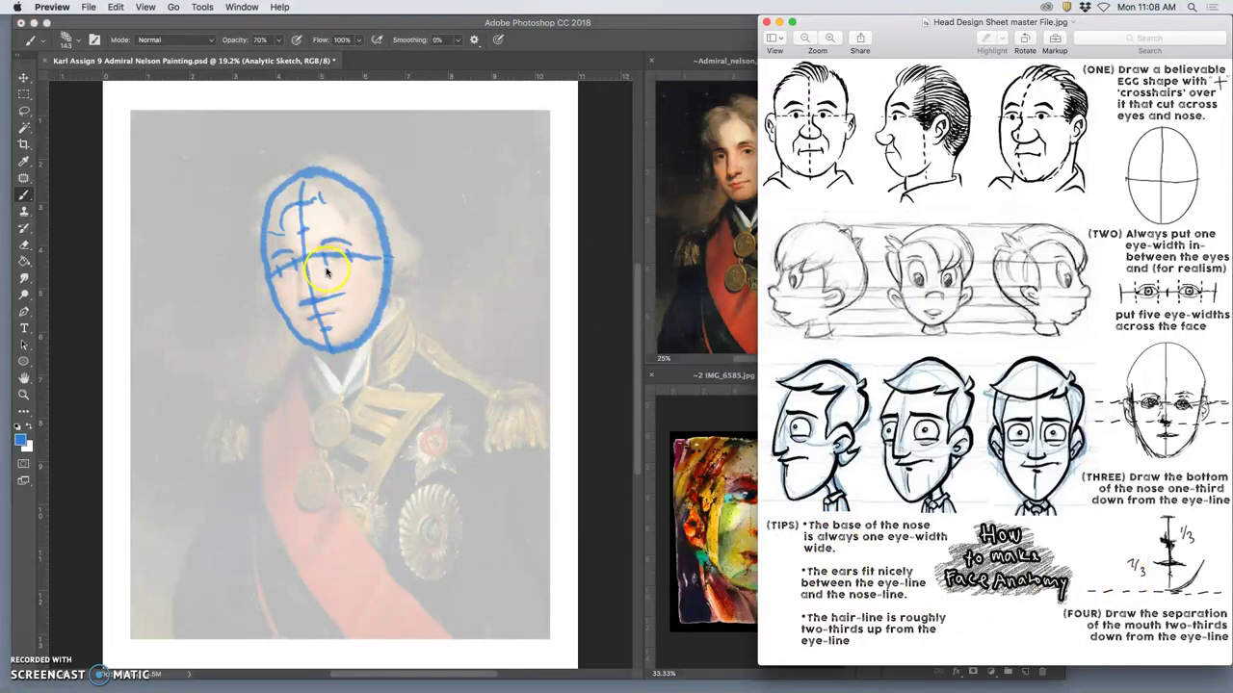
Add dashed guides from the far eye to the nose, an ear between the eye and nose lines, and the remaining hairline, following the head design sheet.
{"action": "left_click", "coordinate": [326, 274]}
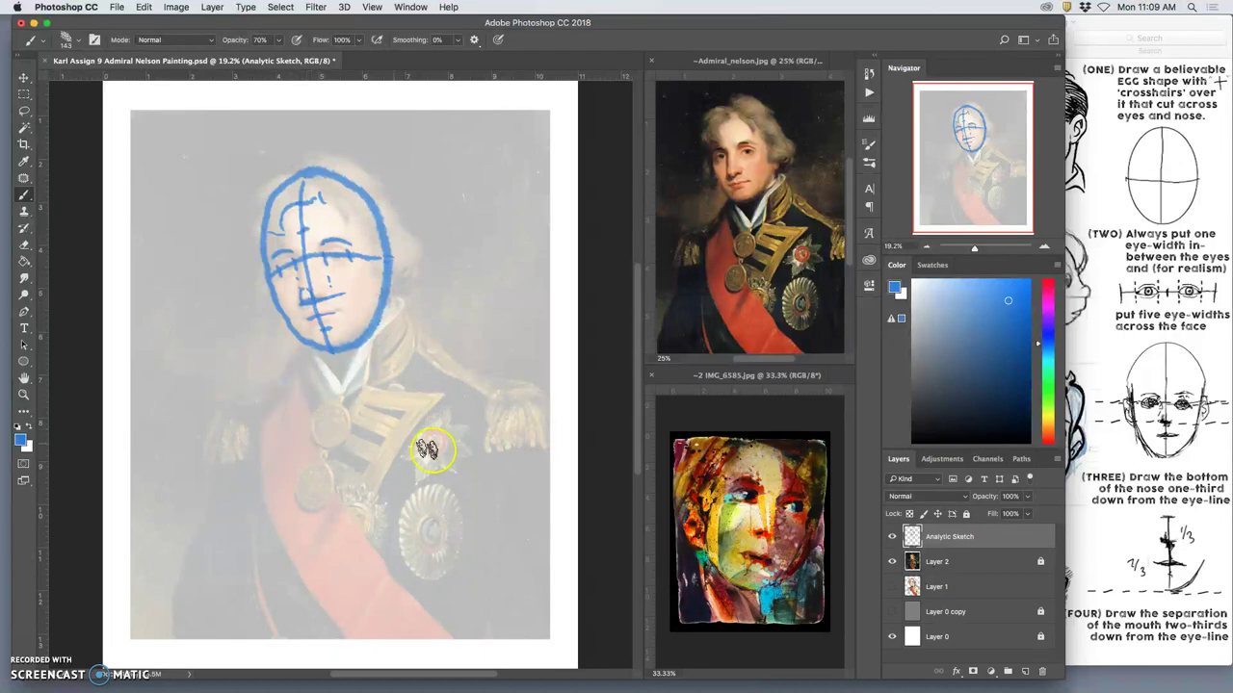
{"action": "left_click", "coordinate": [1123, 584]}
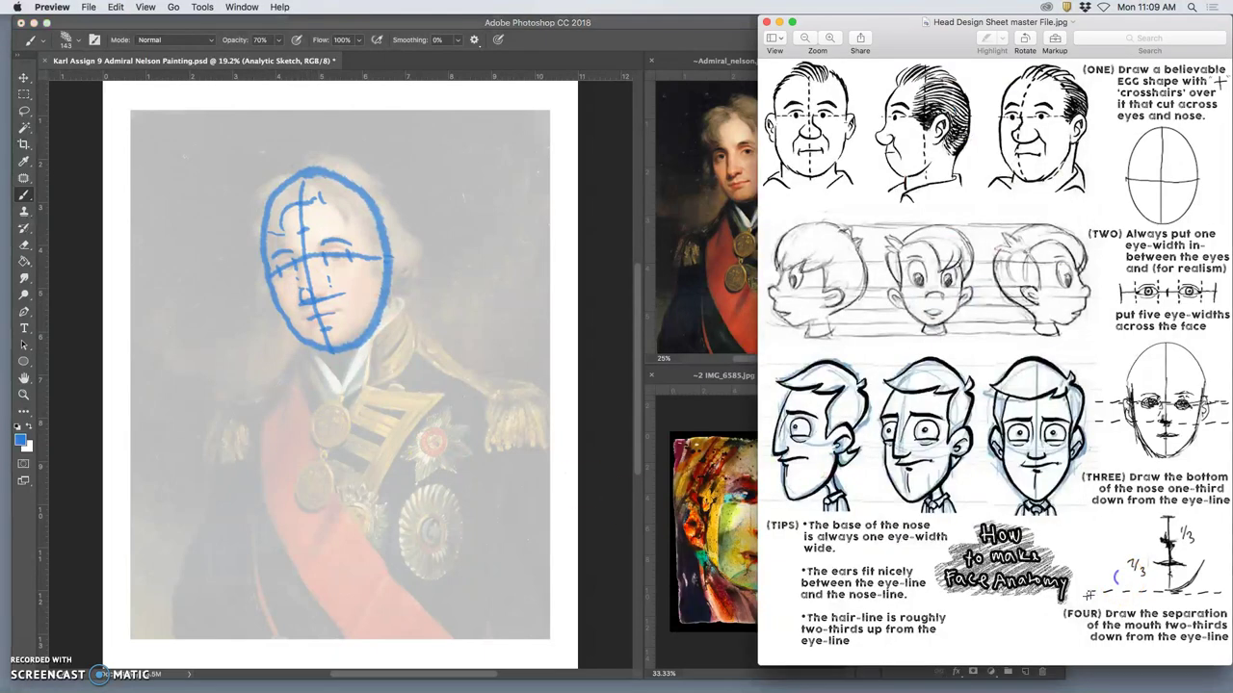
{"action": "left_click", "coordinate": [386, 276]}
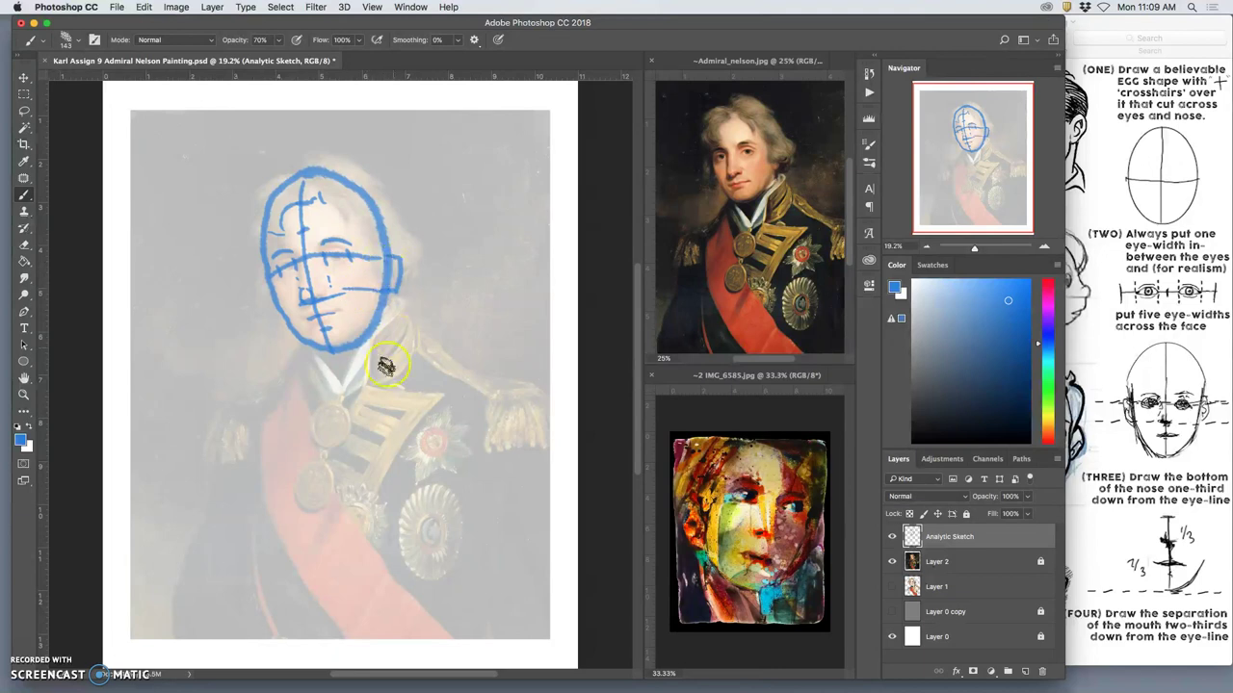
{"action": "left_click", "coordinate": [1106, 558]}
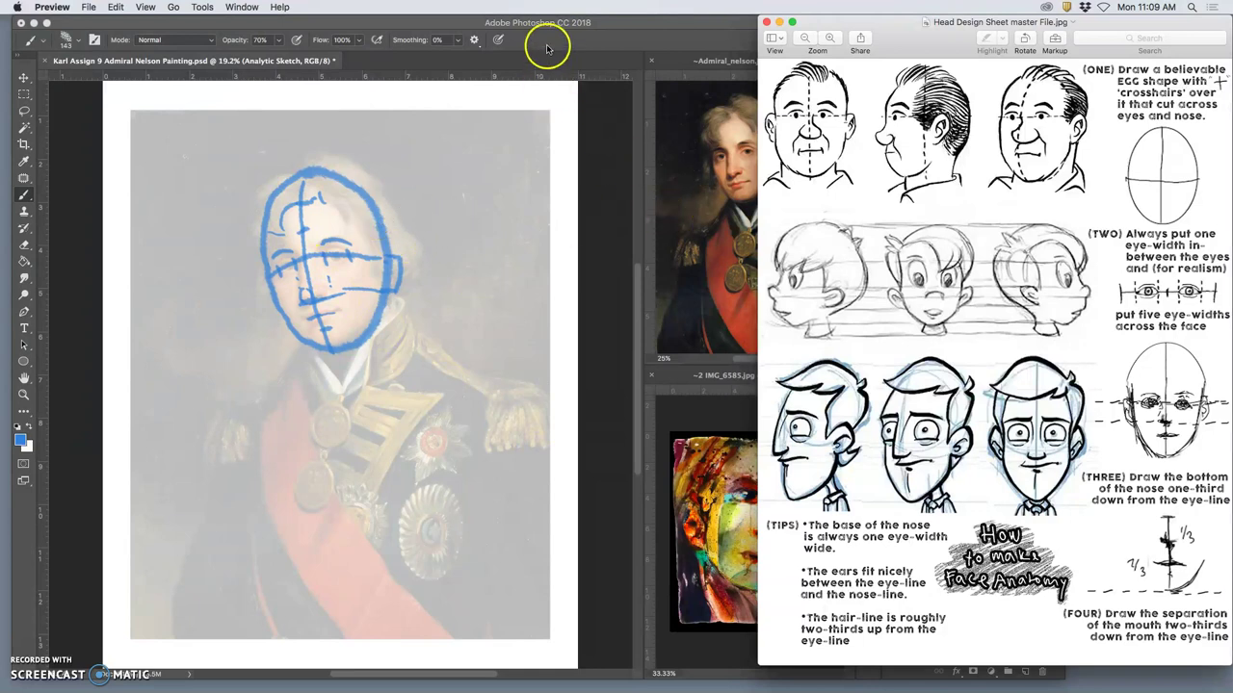
{"action": "left_click", "coordinate": [274, 57]}
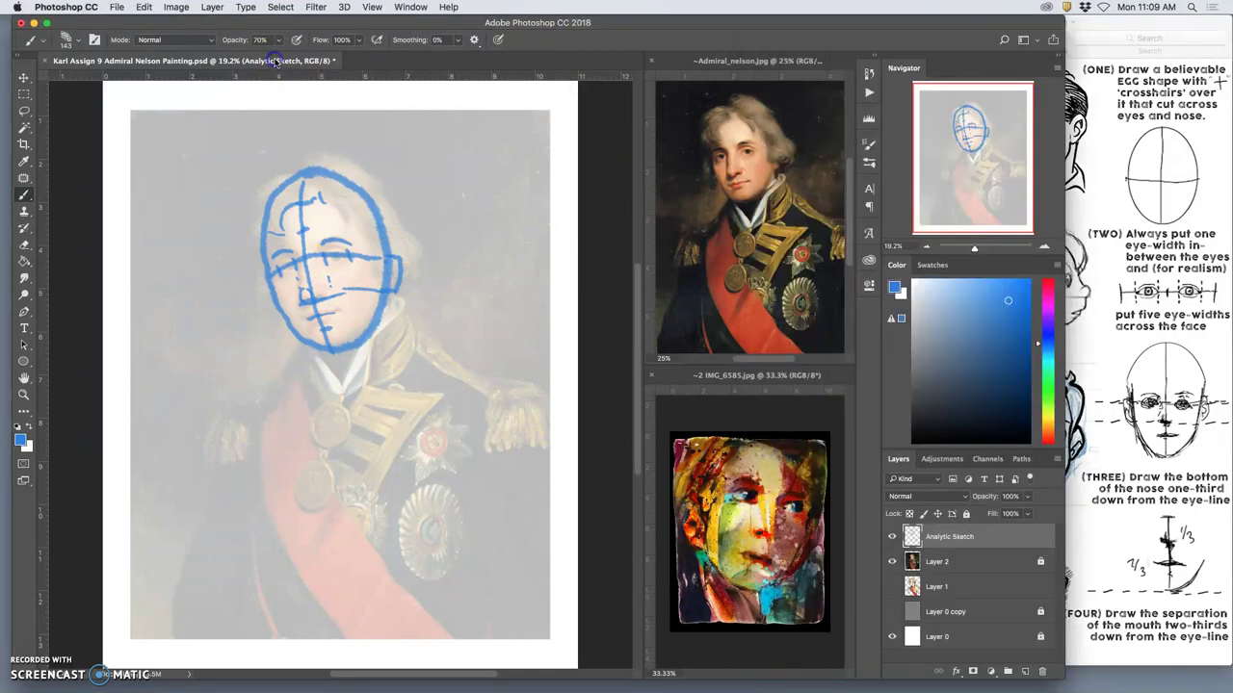
Compare the analytic sketch with the painted Layer 1 and the faded portrait by switching the layers' visibility.
{"action": "left_click", "coordinate": [892, 561]}
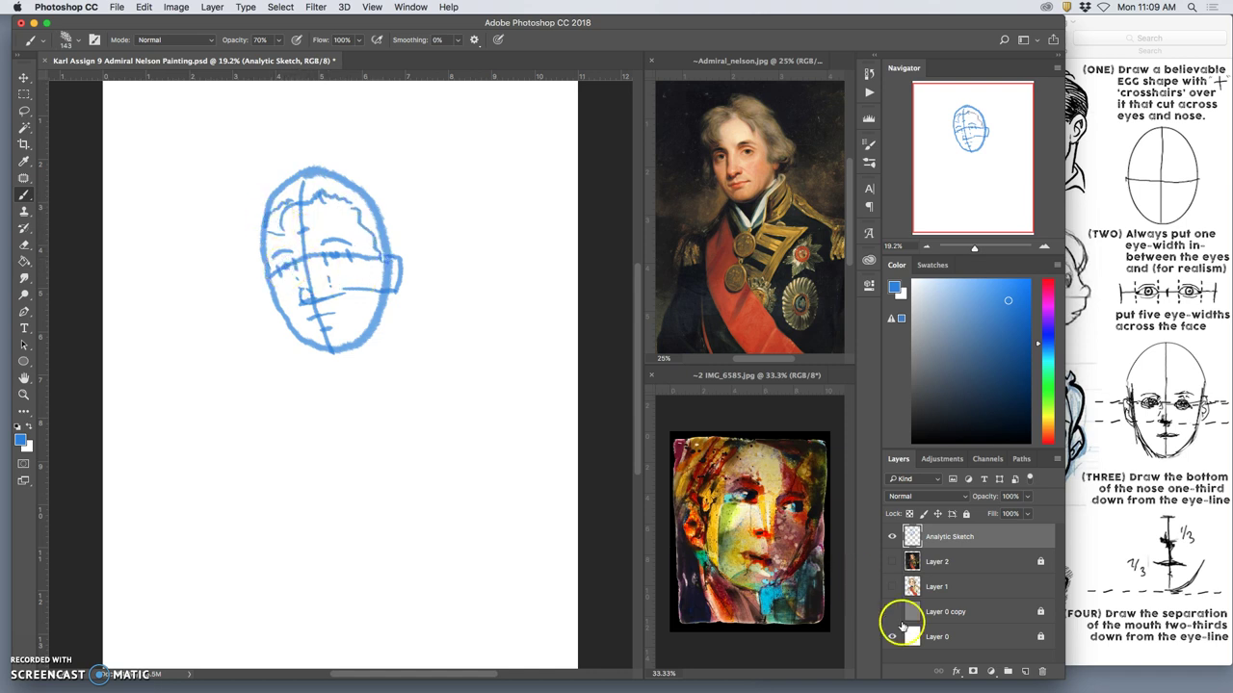
{"action": "left_click", "coordinate": [894, 586]}
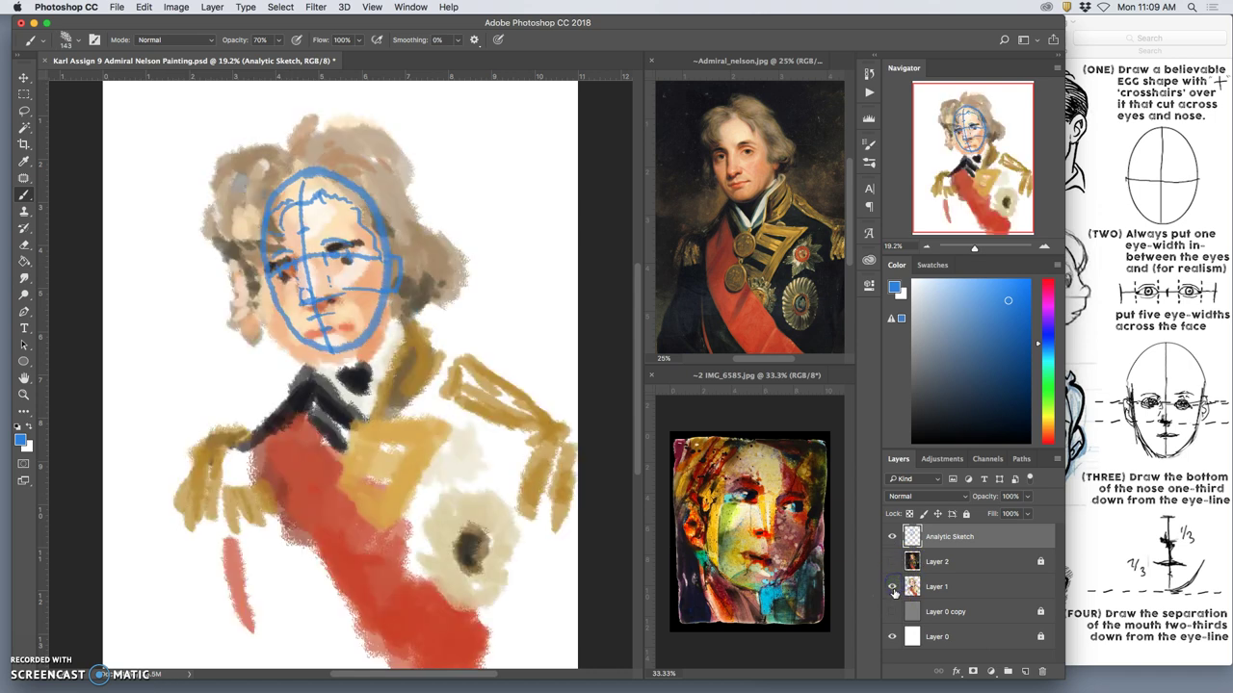
{"action": "left_click", "coordinate": [892, 561]}
{"action": "left_click", "coordinate": [891, 537]}
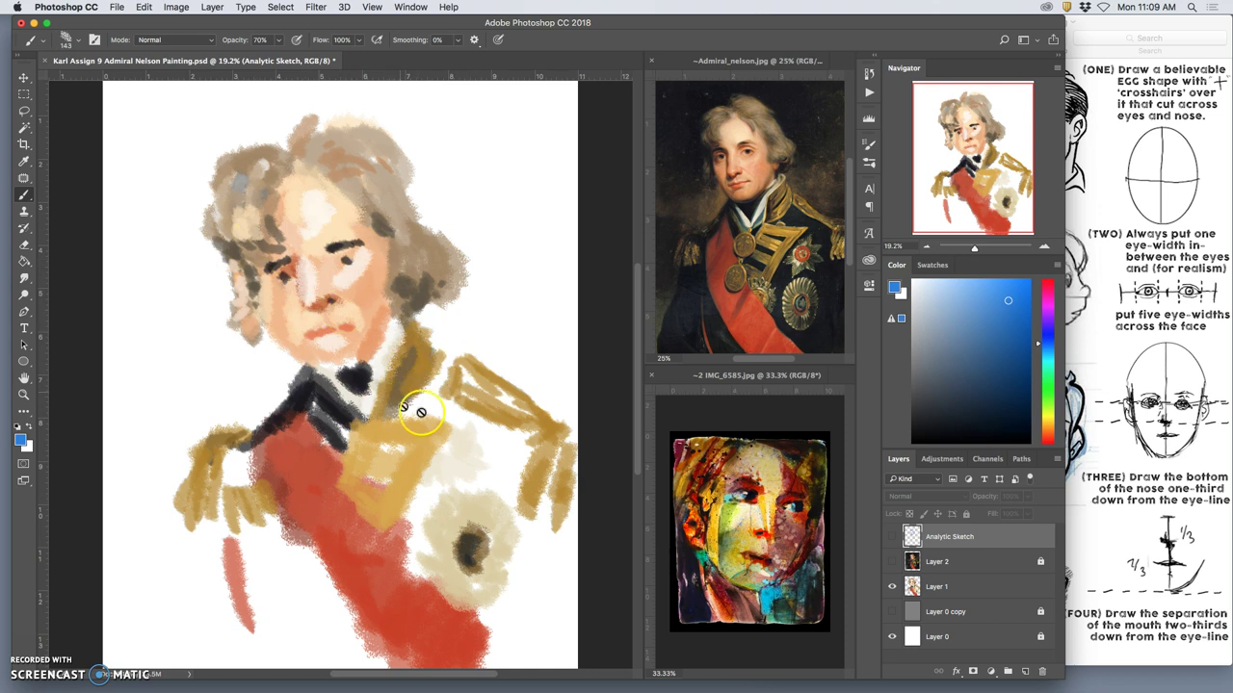
{"action": "left_click", "coordinate": [892, 537]}
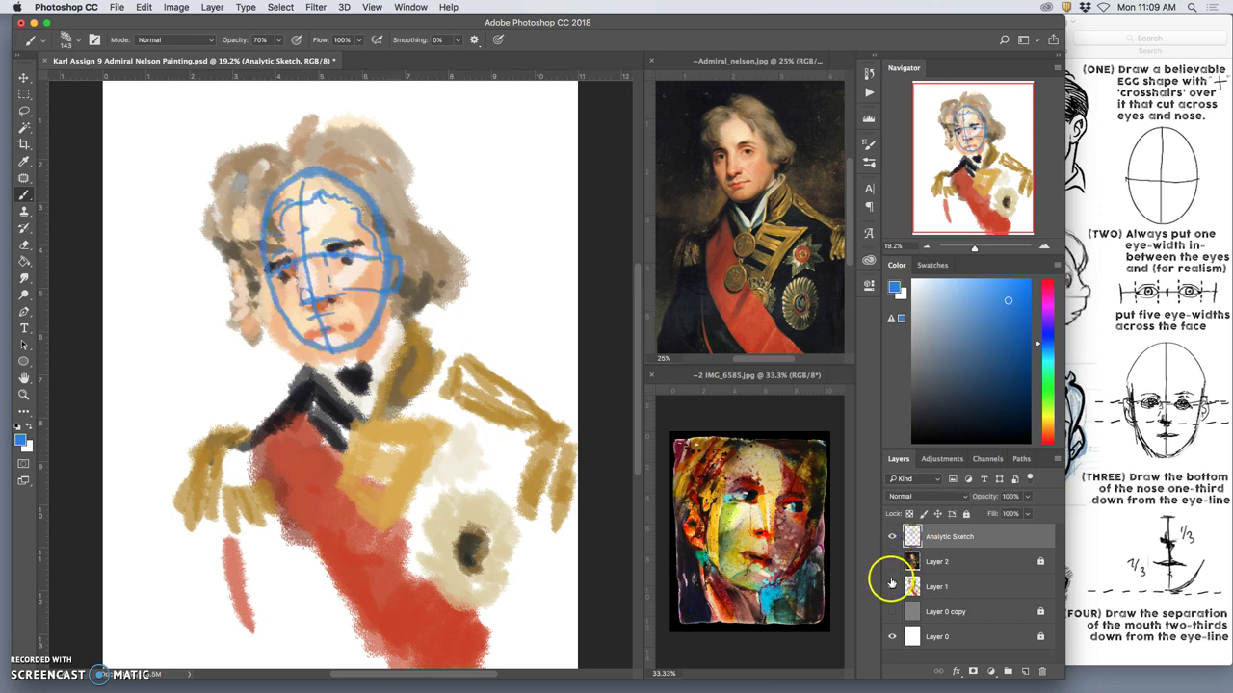
{"action": "left_click", "coordinate": [893, 606]}
{"action": "left_click", "coordinate": [892, 612]}
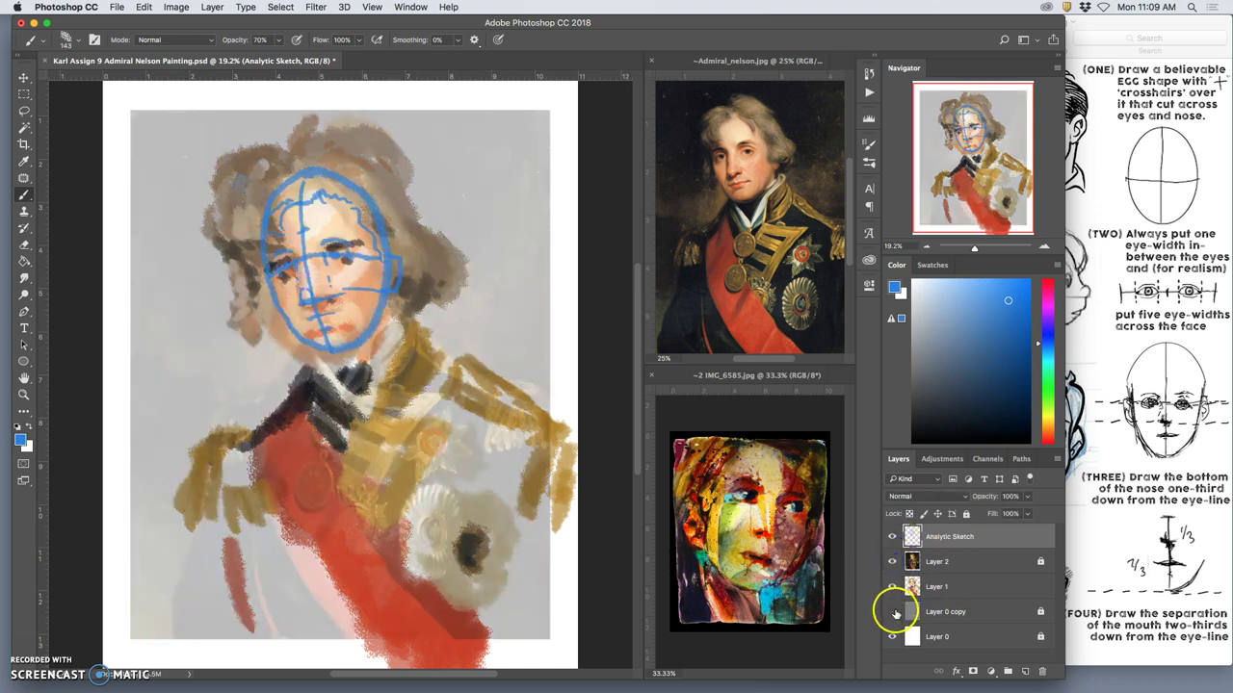
{"action": "left_click", "coordinate": [892, 587]}
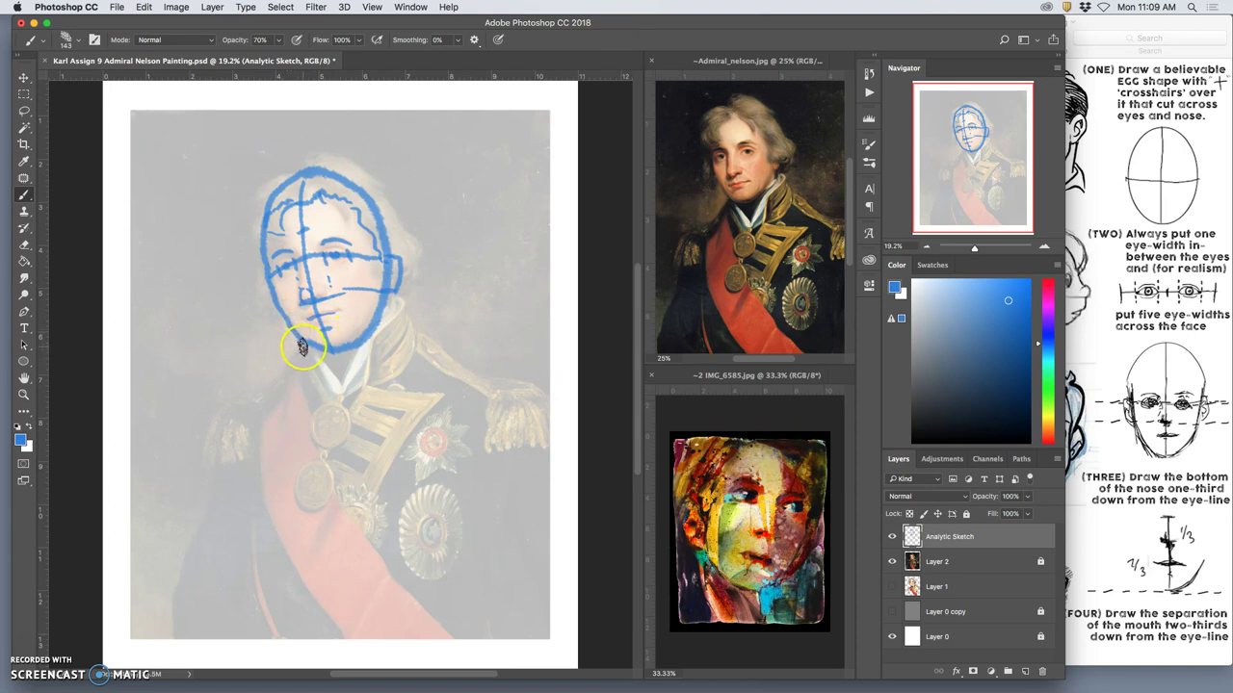
Sketch the collar, the sloping shoulders with a connecting line, ovals for both shoulders and the start of the arm lines.
{"action": "mouse_move", "coordinate": [306, 364]}
{"action": "left_mouse_down"}
{"action": "mouse_move", "coordinate": [334, 404]}
{"action": "mouse_move", "coordinate": [403, 377]}
{"action": "left_mouse_up"}
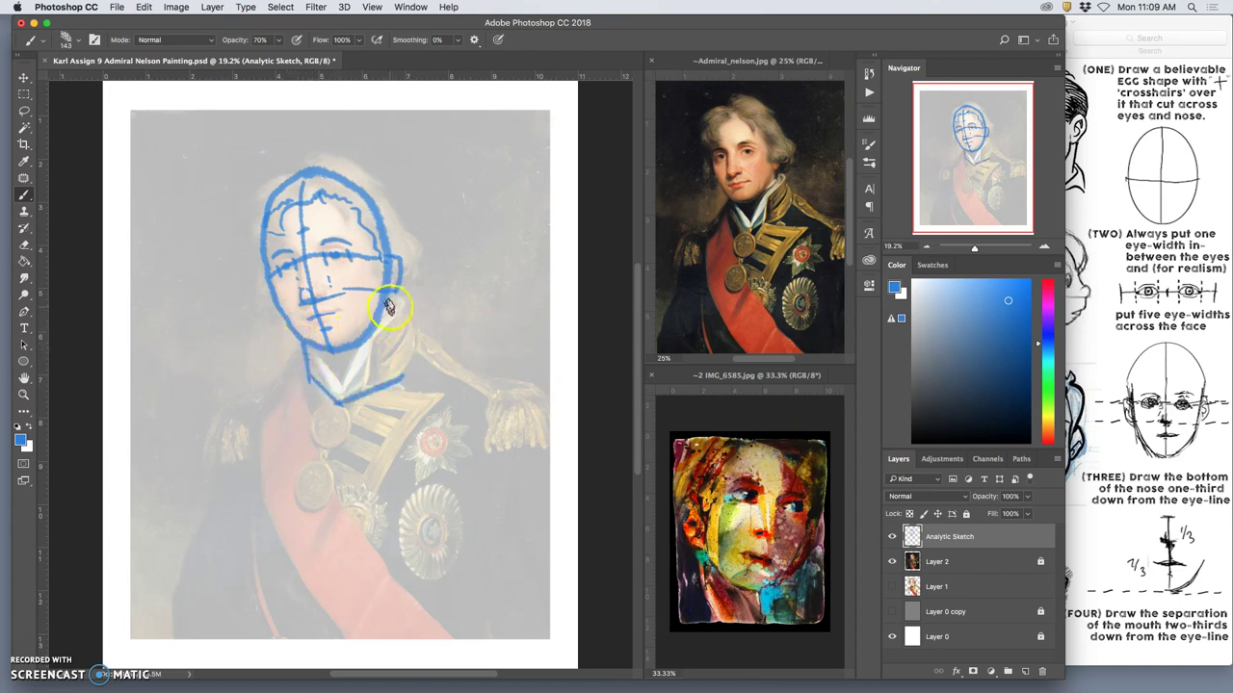
{"action": "left_click_drag", "start_coordinate": [412, 336], "coordinate": [397, 382]}
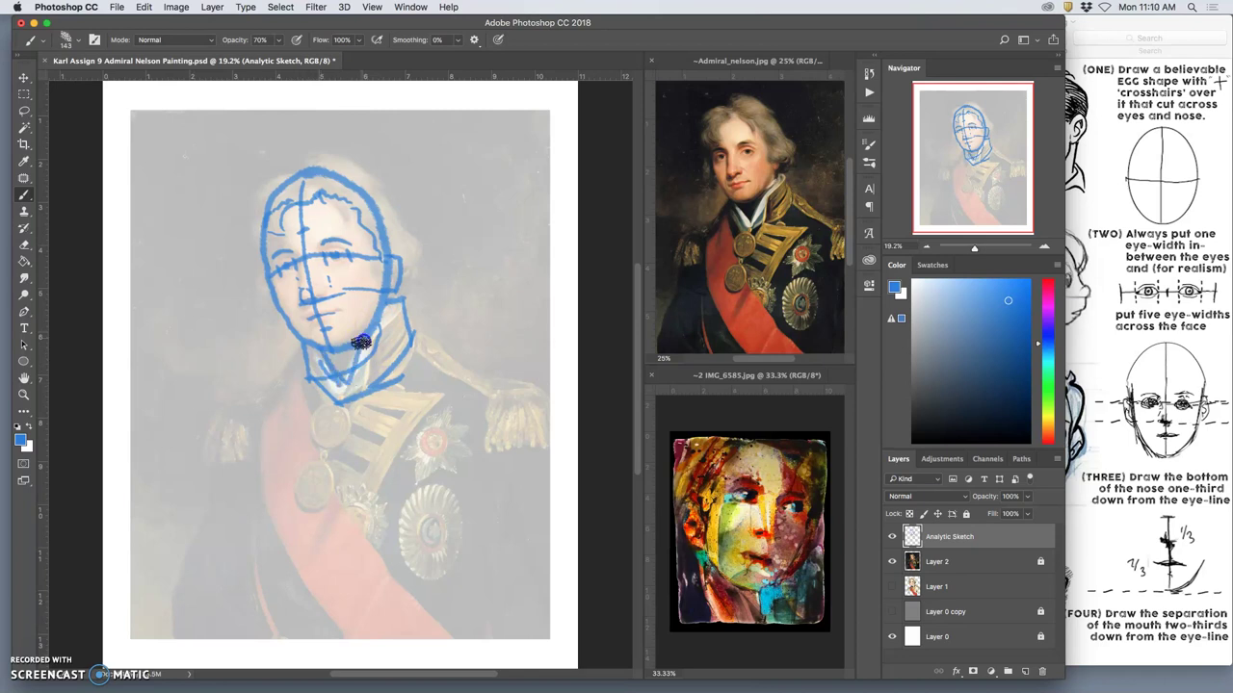
{"action": "mouse_move", "coordinate": [303, 350]}
{"action": "left_mouse_down"}
{"action": "mouse_move", "coordinate": [244, 412]}
{"action": "mouse_move", "coordinate": [514, 412]}
{"action": "left_mouse_up"}
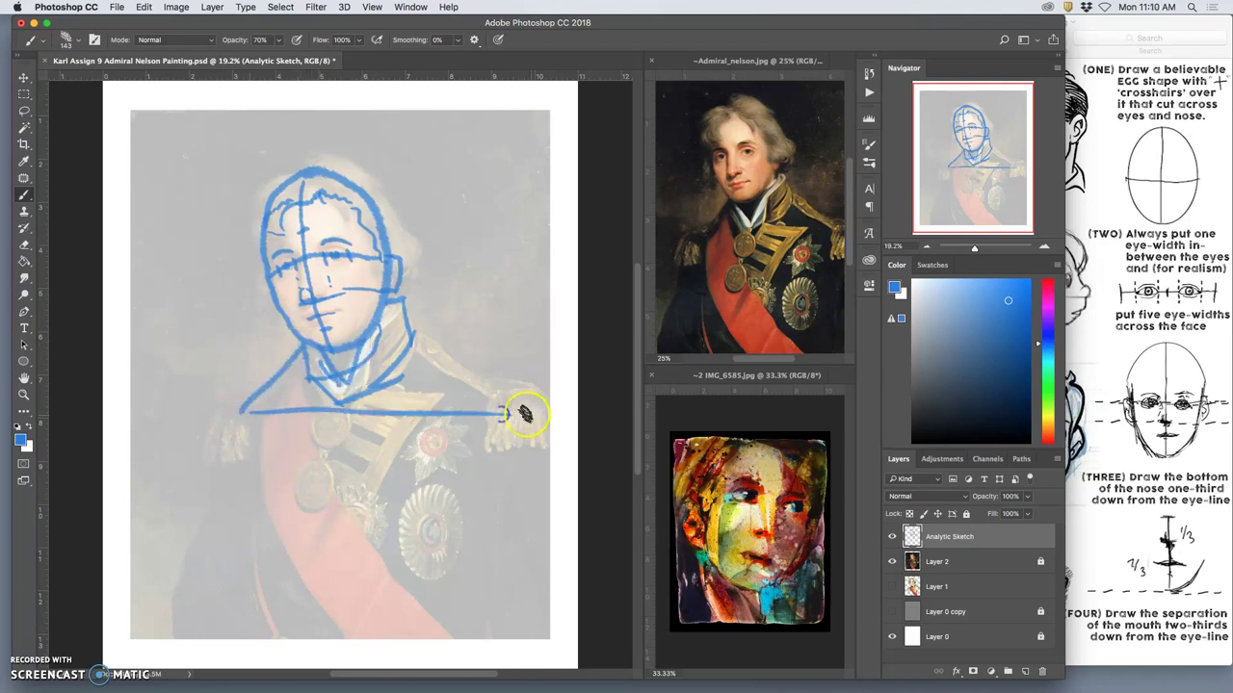
{"action": "mouse_move", "coordinate": [415, 333]}
{"action": "left_mouse_down"}
{"action": "mouse_move", "coordinate": [503, 395]}
{"action": "mouse_move", "coordinate": [477, 385]}
{"action": "mouse_move", "coordinate": [500, 436]}
{"action": "mouse_move", "coordinate": [537, 376]}
{"action": "mouse_move", "coordinate": [467, 385]}
{"action": "left_mouse_up"}
{"action": "mouse_move", "coordinate": [225, 413]}
{"action": "left_mouse_down"}
{"action": "mouse_move", "coordinate": [267, 402]}
{"action": "mouse_move", "coordinate": [192, 566]}
{"action": "left_mouse_up"}
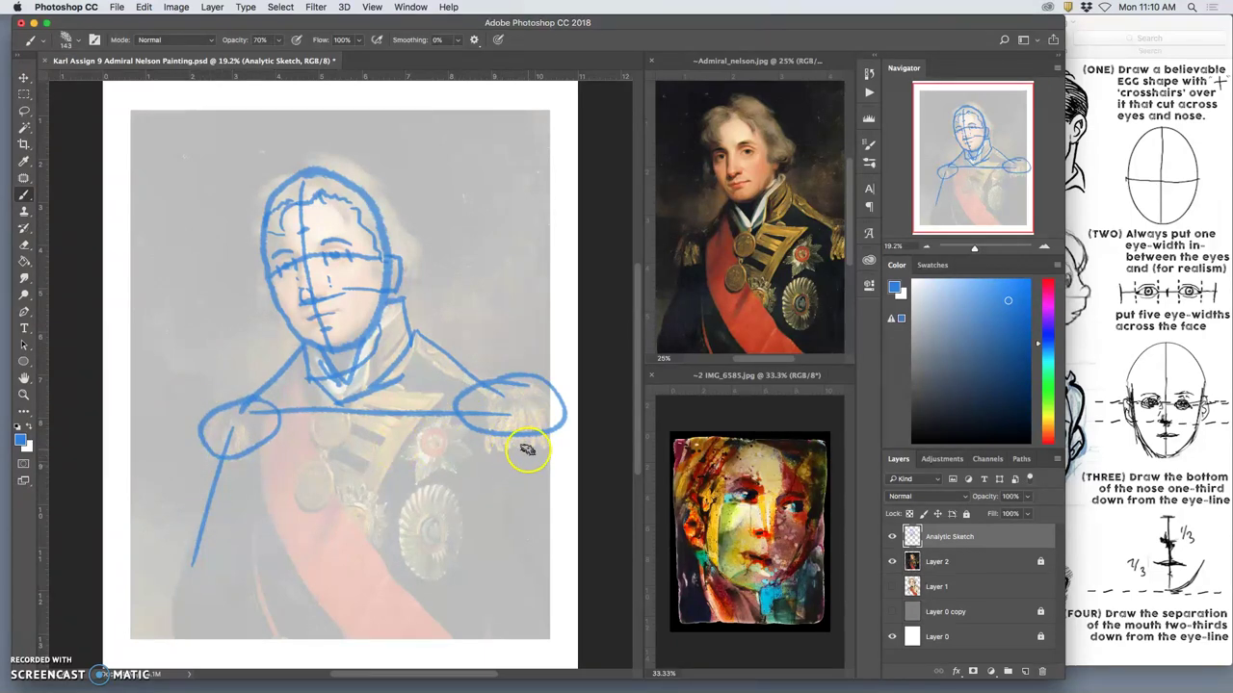
{"action": "left_click_drag", "start_coordinate": [541, 444], "coordinate": [541, 466]}
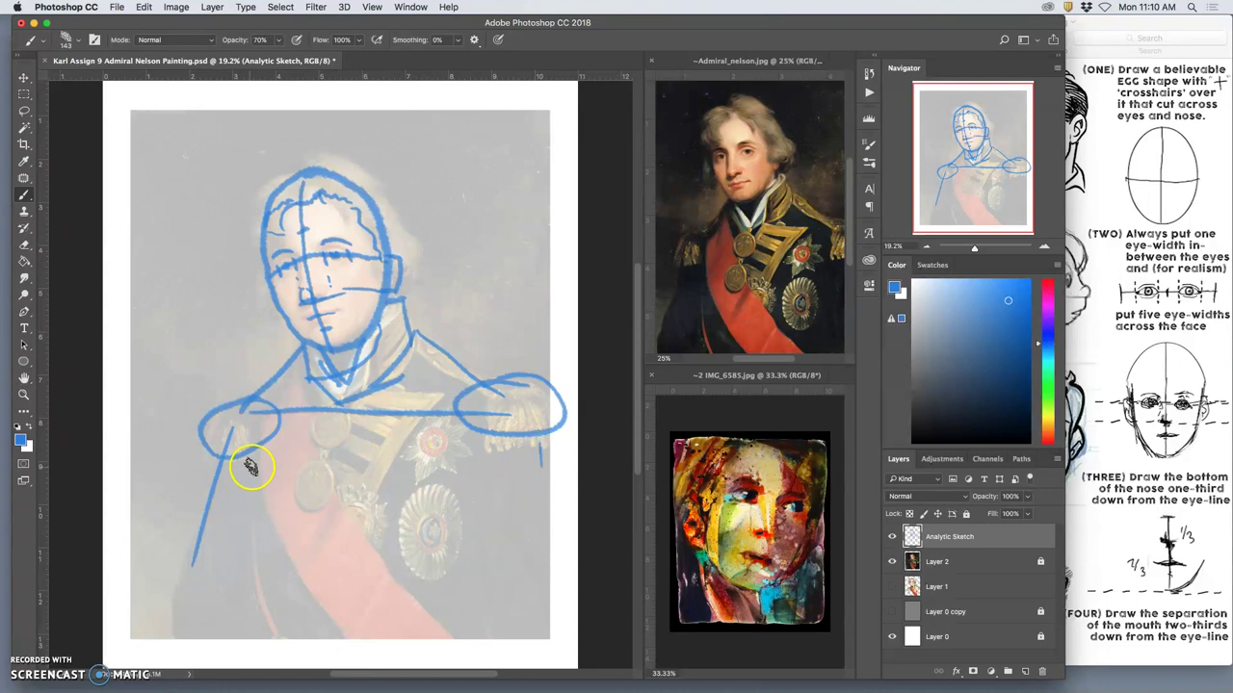
Draw both edges of the red sash, the coat's lapel, the two round medals, the star badges and the large oval medal.
{"action": "left_click_drag", "start_coordinate": [260, 410], "coordinate": [343, 626]}
{"action": "left_click_drag", "start_coordinate": [301, 397], "coordinate": [467, 650]}
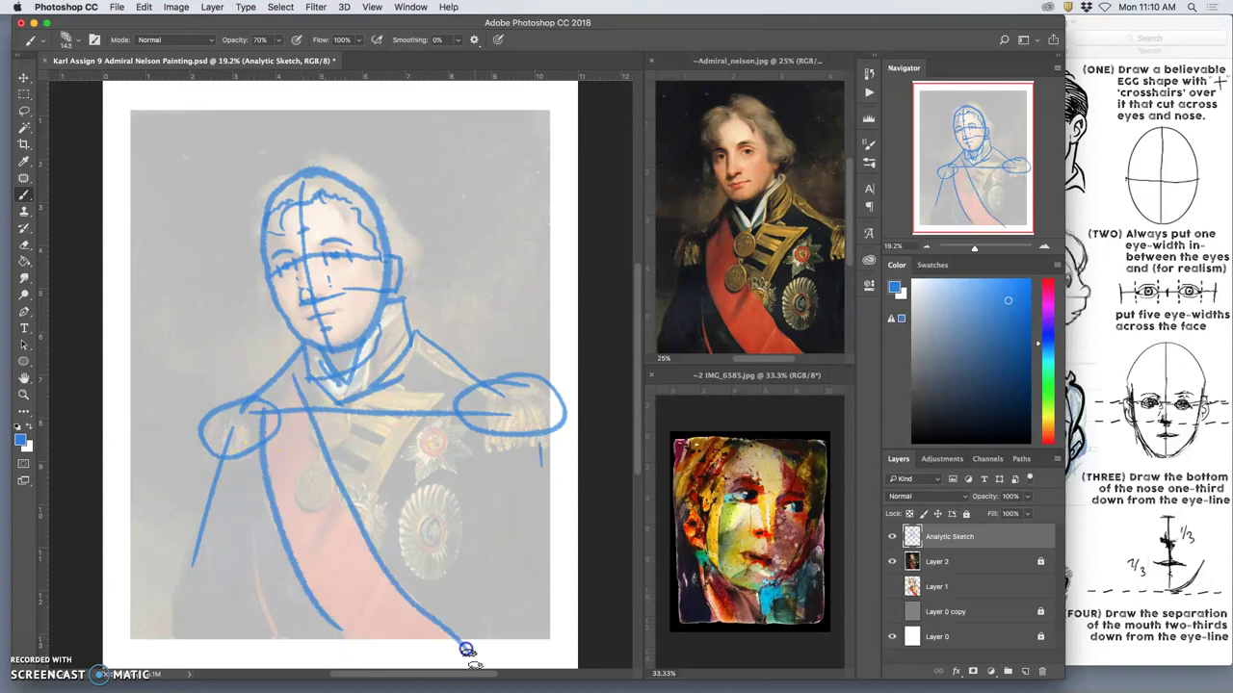
{"action": "left_click_drag", "start_coordinate": [449, 393], "coordinate": [367, 493]}
{"action": "mouse_move", "coordinate": [360, 403]}
{"action": "left_mouse_down"}
{"action": "mouse_move", "coordinate": [406, 439]}
{"action": "mouse_move", "coordinate": [345, 435]}
{"action": "mouse_move", "coordinate": [360, 397]}
{"action": "mouse_move", "coordinate": [317, 482]}
{"action": "mouse_move", "coordinate": [319, 410]}
{"action": "left_mouse_up"}
{"action": "mouse_move", "coordinate": [319, 472]}
{"action": "left_mouse_down"}
{"action": "mouse_move", "coordinate": [298, 478]}
{"action": "mouse_move", "coordinate": [322, 472]}
{"action": "left_mouse_up"}
{"action": "left_click_drag", "start_coordinate": [430, 451], "coordinate": [426, 448]}
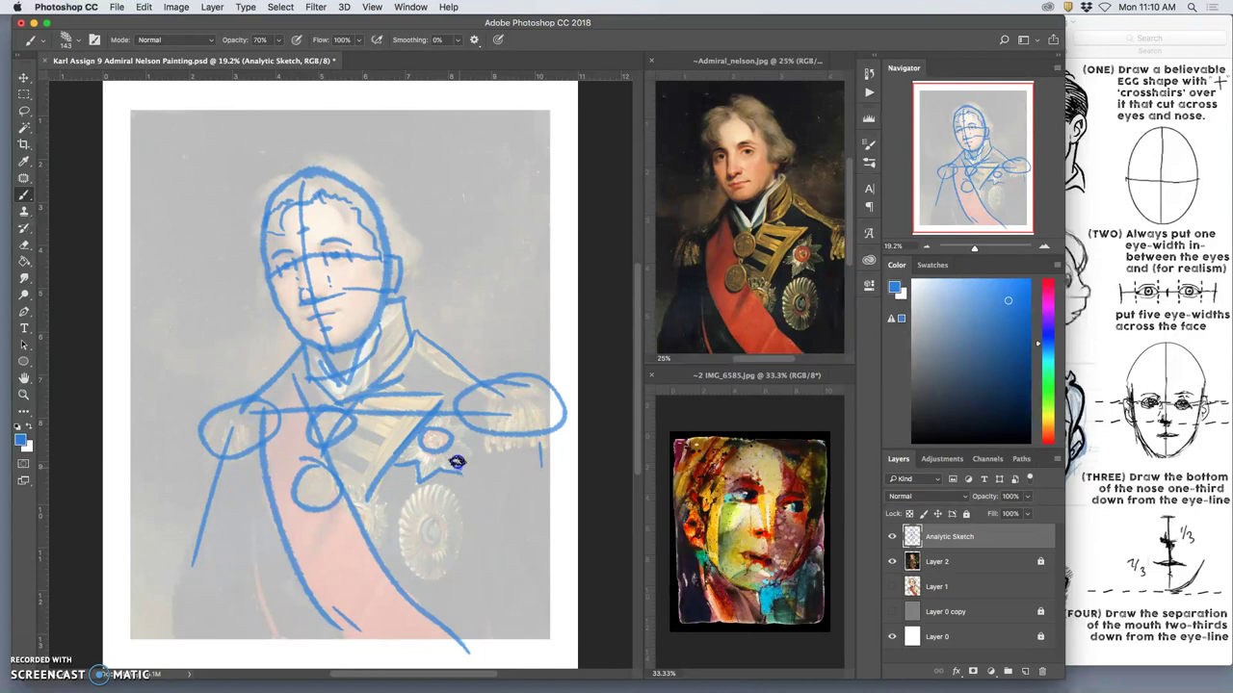
{"action": "mouse_move", "coordinate": [453, 496]}
{"action": "left_mouse_down"}
{"action": "mouse_move", "coordinate": [417, 497]}
{"action": "mouse_move", "coordinate": [399, 540]}
{"action": "mouse_move", "coordinate": [425, 575]}
{"action": "mouse_move", "coordinate": [431, 523]}
{"action": "left_mouse_up"}
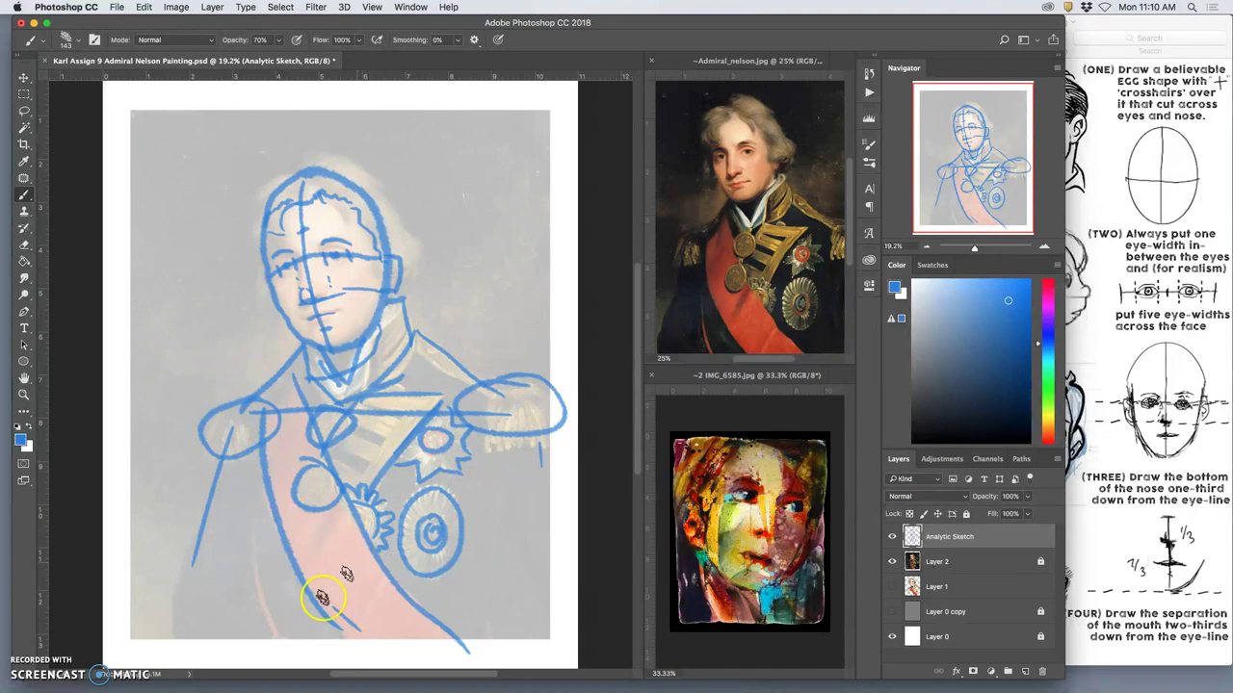
Draw long fold lines beside the sash and complete the outer contour of the sleeve down to the portrait's lower edge.
{"action": "left_click_drag", "start_coordinate": [252, 508], "coordinate": [265, 573]}
{"action": "left_click_drag", "start_coordinate": [249, 514], "coordinate": [274, 623]}
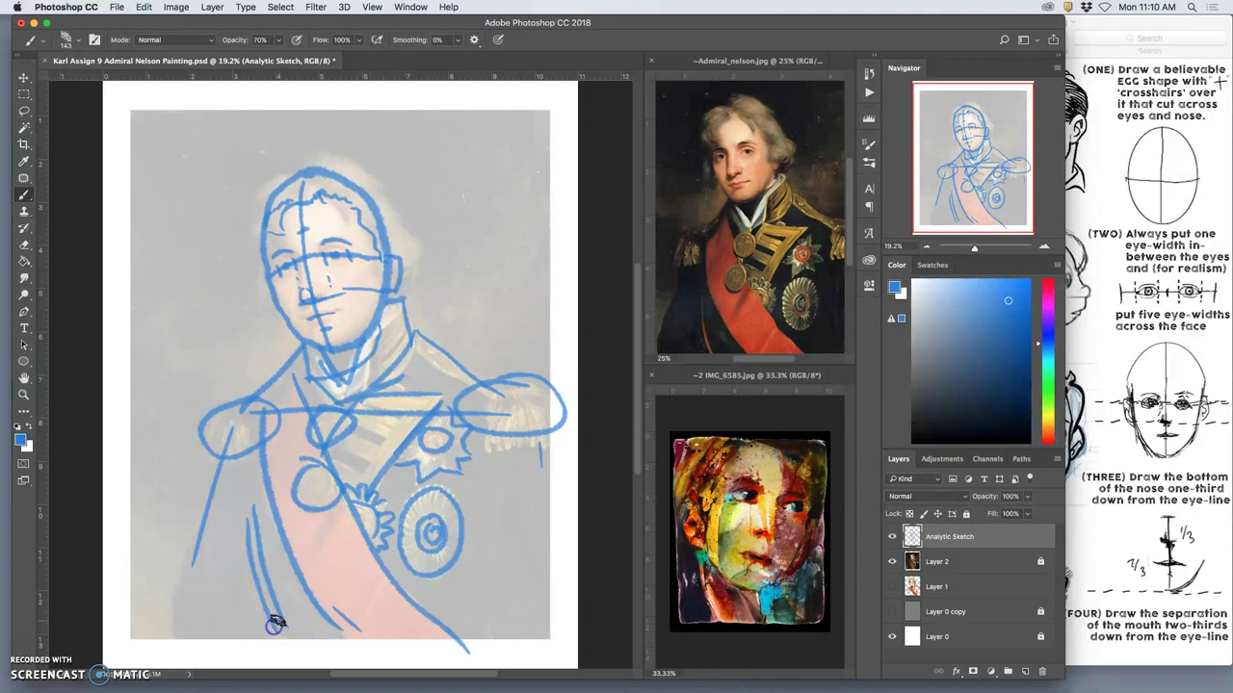
{"action": "left_click_drag", "start_coordinate": [237, 539], "coordinate": [221, 641]}
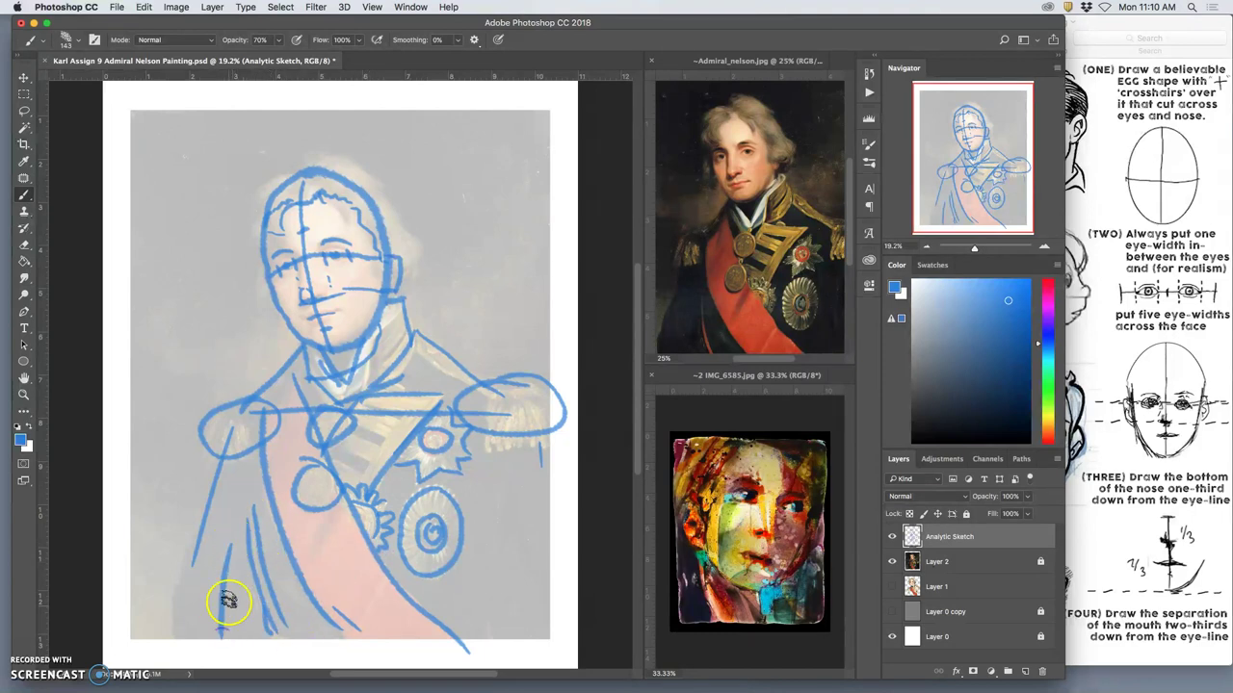
{"action": "left_click_drag", "start_coordinate": [198, 530], "coordinate": [184, 638]}
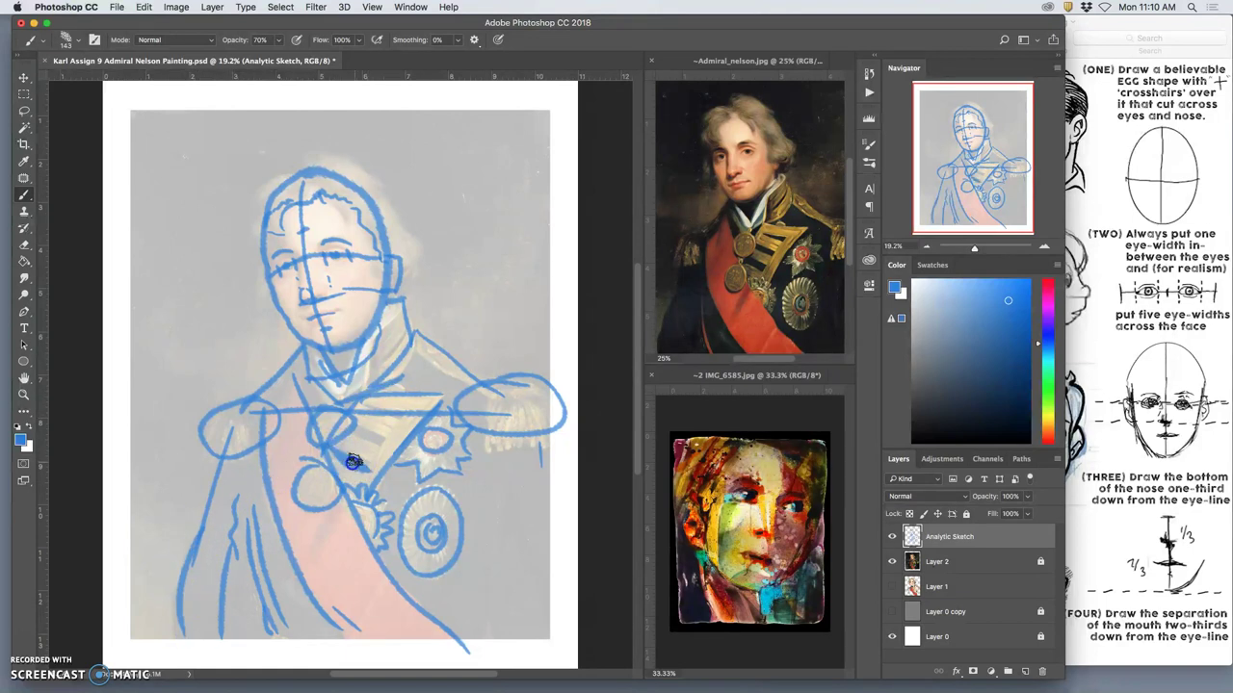
Add stripes on the lapel and lines on the collar, and outline the wavy hair around the head oval.
{"action": "mouse_move", "coordinate": [349, 376]}
{"action": "left_mouse_down"}
{"action": "mouse_move", "coordinate": [333, 368]}
{"action": "mouse_move", "coordinate": [344, 395]}
{"action": "mouse_move", "coordinate": [374, 343]}
{"action": "mouse_move", "coordinate": [360, 370]}
{"action": "left_mouse_up"}
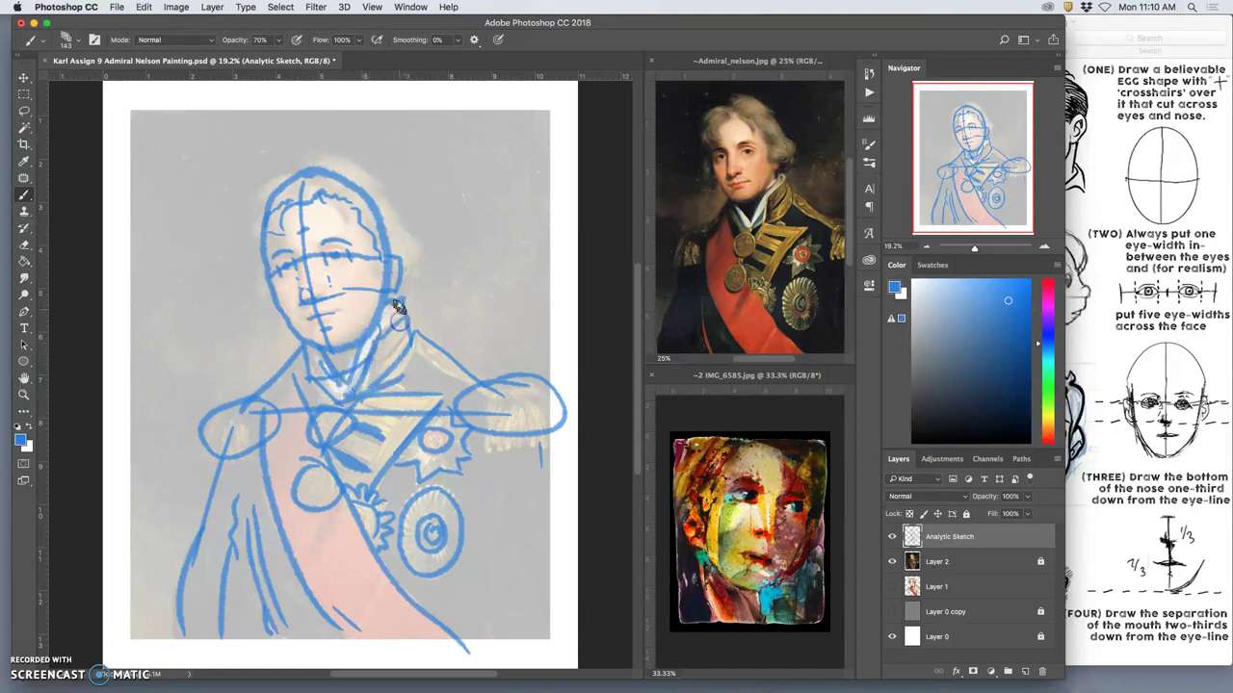
{"action": "mouse_move", "coordinate": [402, 299]}
{"action": "left_mouse_down"}
{"action": "mouse_move", "coordinate": [440, 254]}
{"action": "mouse_move", "coordinate": [393, 224]}
{"action": "mouse_move", "coordinate": [414, 233]}
{"action": "mouse_move", "coordinate": [374, 170]}
{"action": "mouse_move", "coordinate": [309, 151]}
{"action": "mouse_move", "coordinate": [334, 149]}
{"action": "mouse_move", "coordinate": [300, 185]}
{"action": "mouse_move", "coordinate": [305, 174]}
{"action": "mouse_move", "coordinate": [337, 188]}
{"action": "mouse_move", "coordinate": [308, 171]}
{"action": "mouse_move", "coordinate": [260, 208]}
{"action": "left_mouse_up"}
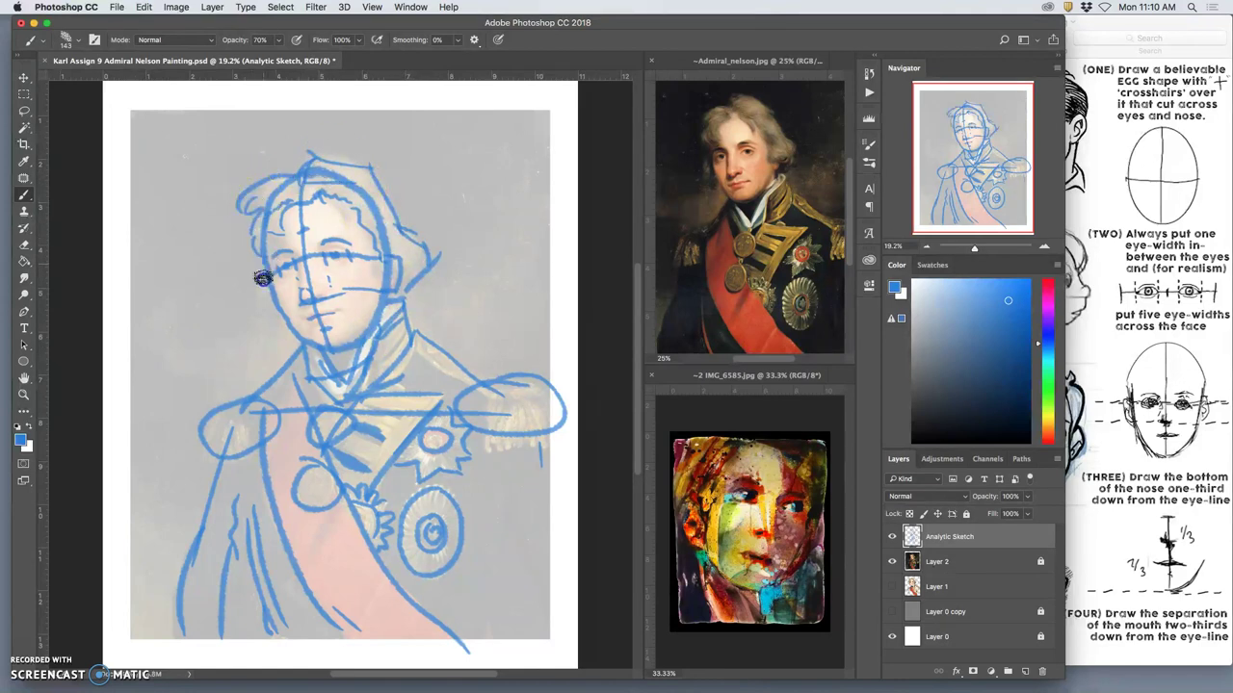
{"action": "left_click_drag", "start_coordinate": [267, 266], "coordinate": [266, 308]}
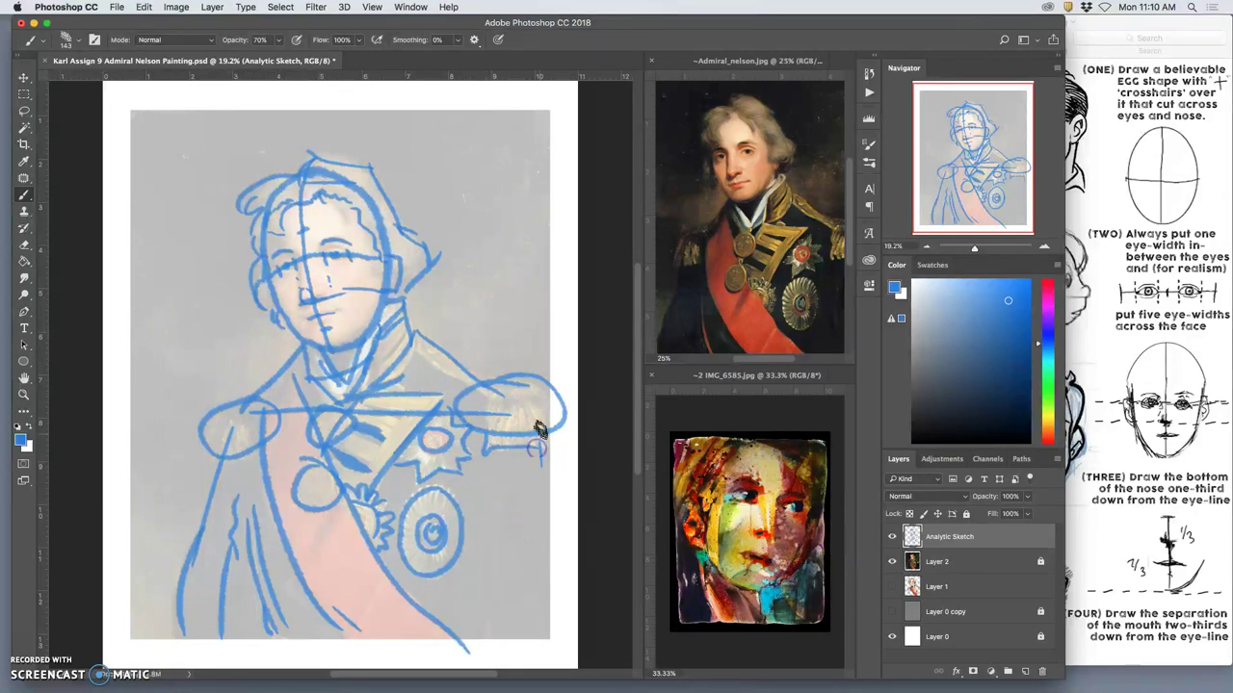
Outline the lower edges of both epaulettes, the inner line of the far sleeve and the folds on the sash.
{"action": "mouse_move", "coordinate": [205, 429]}
{"action": "left_mouse_down"}
{"action": "mouse_move", "coordinate": [200, 442]}
{"action": "mouse_move", "coordinate": [229, 454]}
{"action": "left_mouse_up"}
{"action": "left_click_drag", "start_coordinate": [491, 481], "coordinate": [493, 627]}
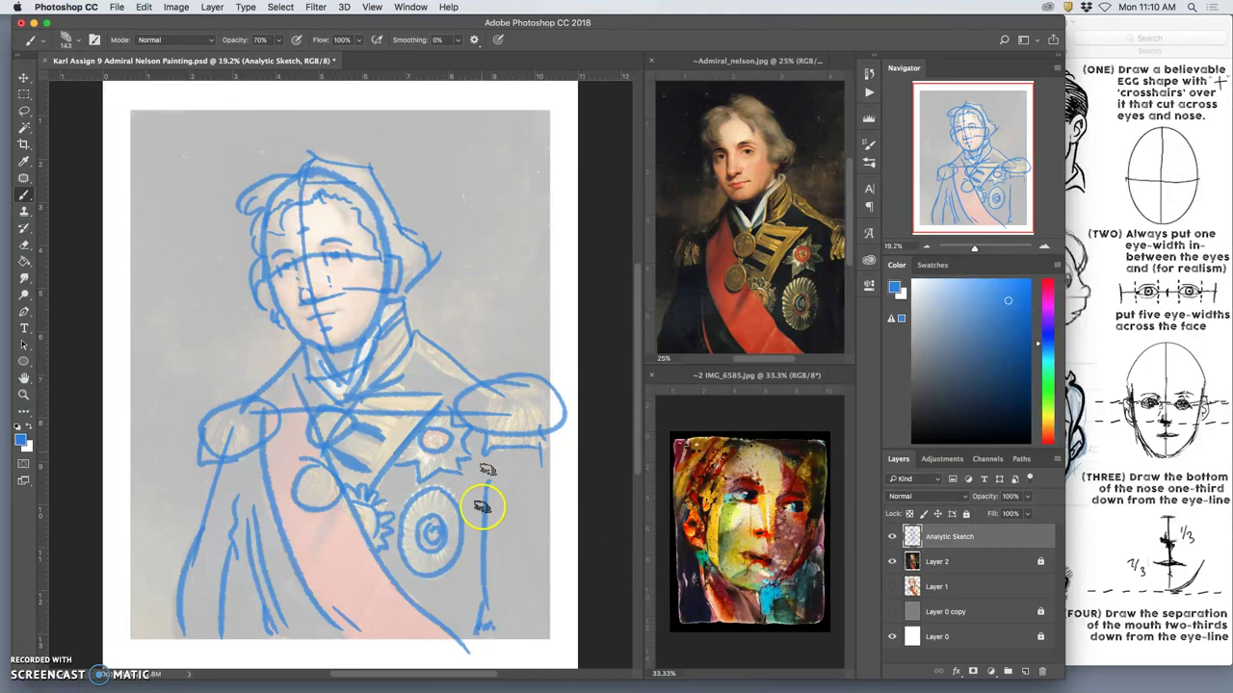
{"action": "left_click_drag", "start_coordinate": [328, 522], "coordinate": [313, 554]}
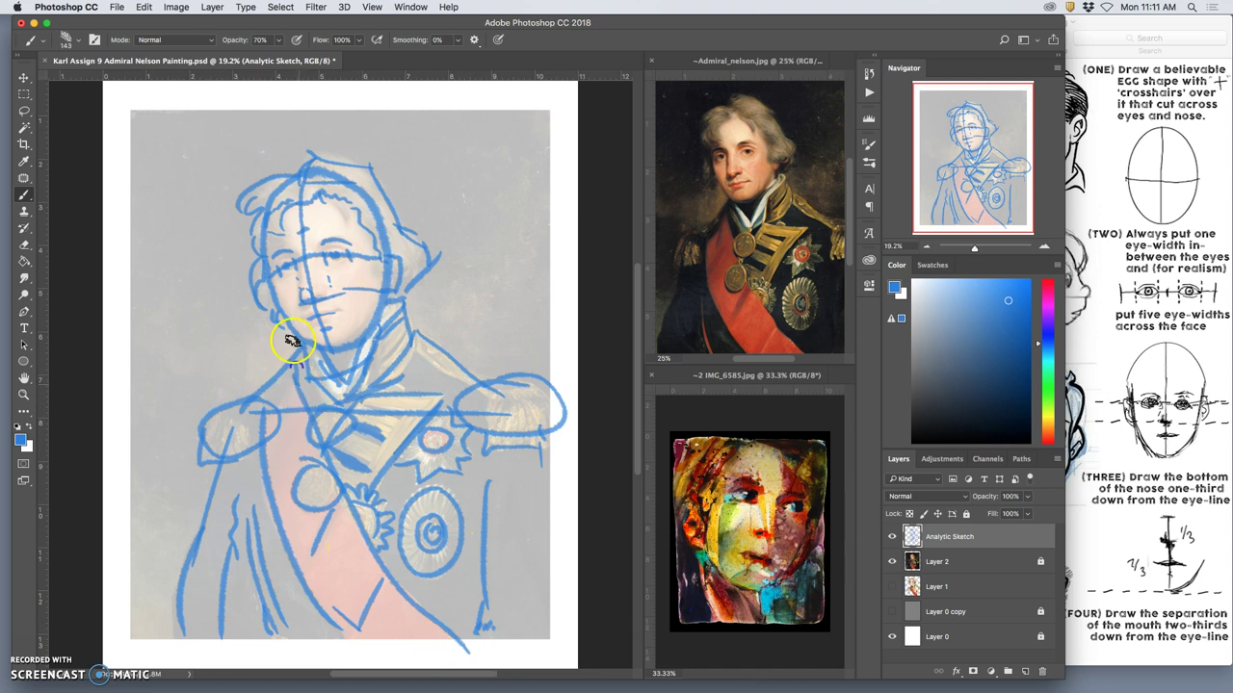
Switch Layer 2's visibility off and on to examine the line sketch without the portrait.
{"action": "left_click", "coordinate": [892, 561]}
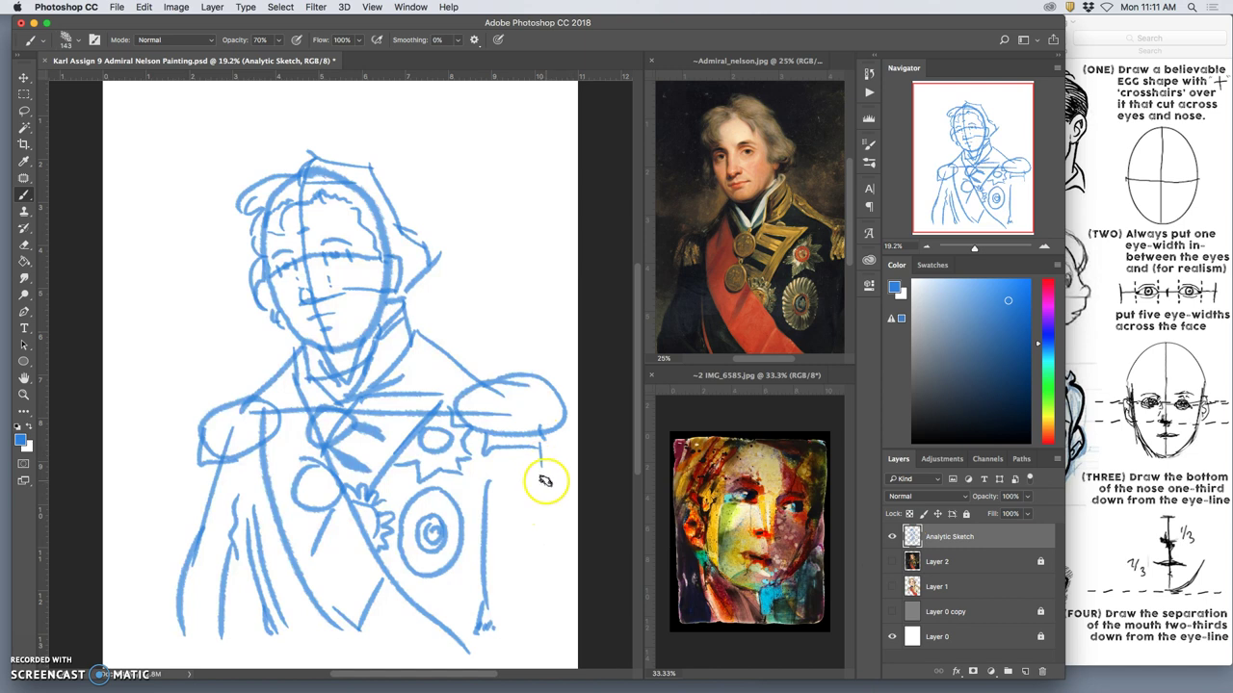
{"action": "left_click", "coordinate": [892, 563]}
{"action": "left_click", "coordinate": [892, 562]}
{"action": "left_click", "coordinate": [893, 564]}
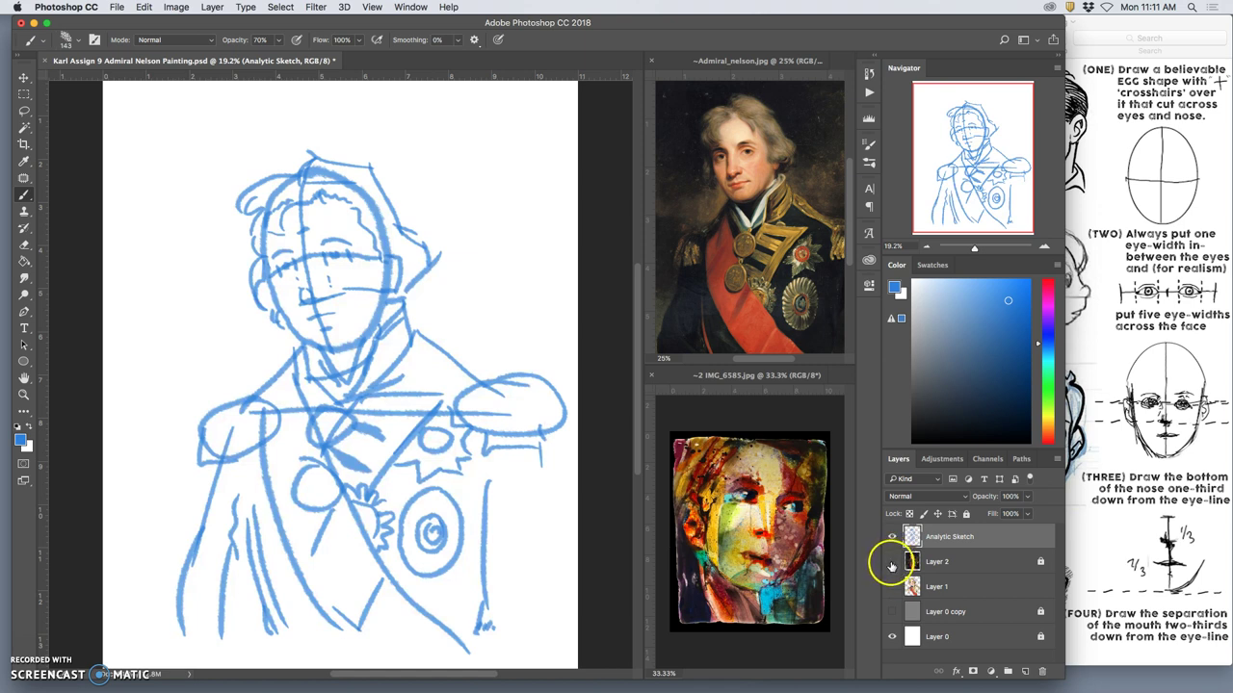
Rename the sketch layer as Analytic Sketch Layer.
{"action": "double_click", "coordinate": [952, 539]}
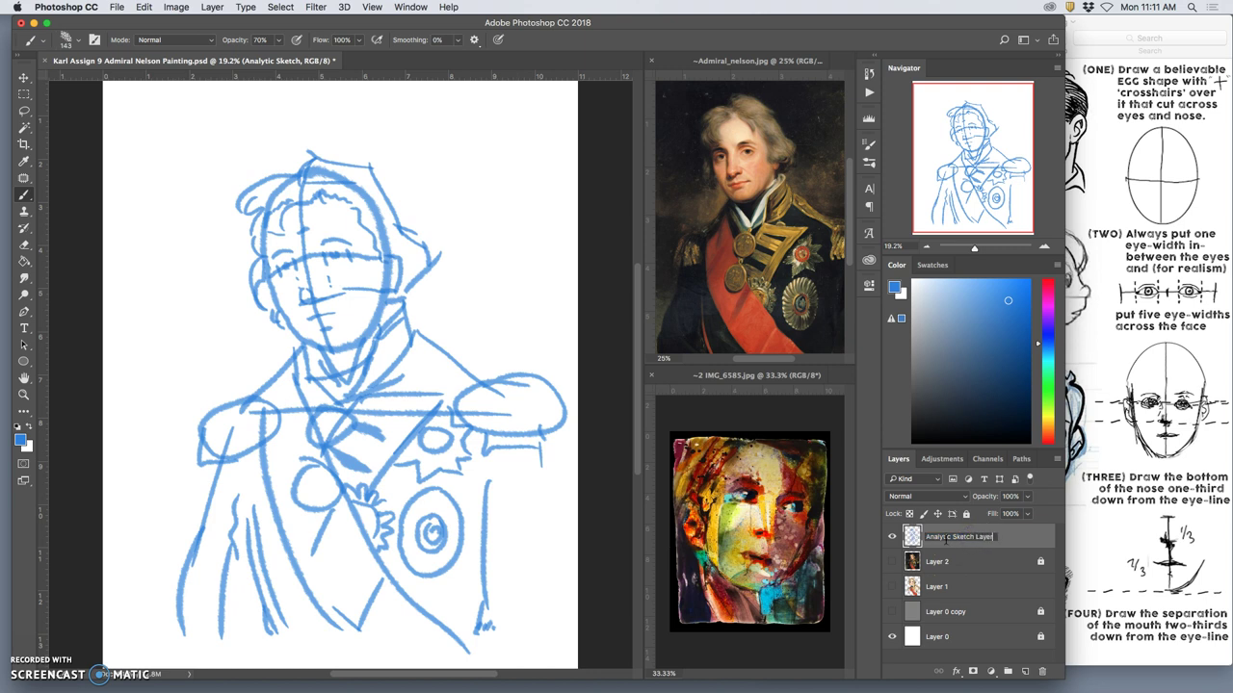
{"action": "type", "text": "Layer"}
{"action": "left_click", "coordinate": [1006, 536]}
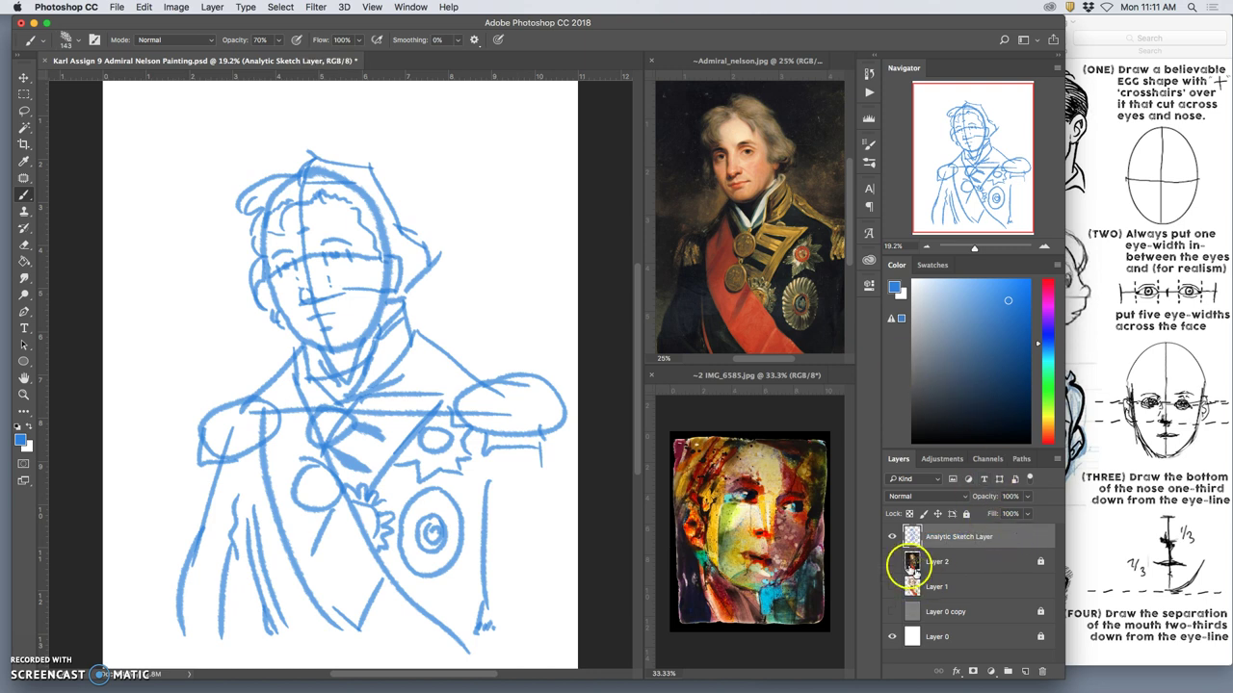
Show and unlock Layer 2 with the portrait, and hide the Analytic Sketch Layer.
{"action": "left_click", "coordinate": [892, 562]}
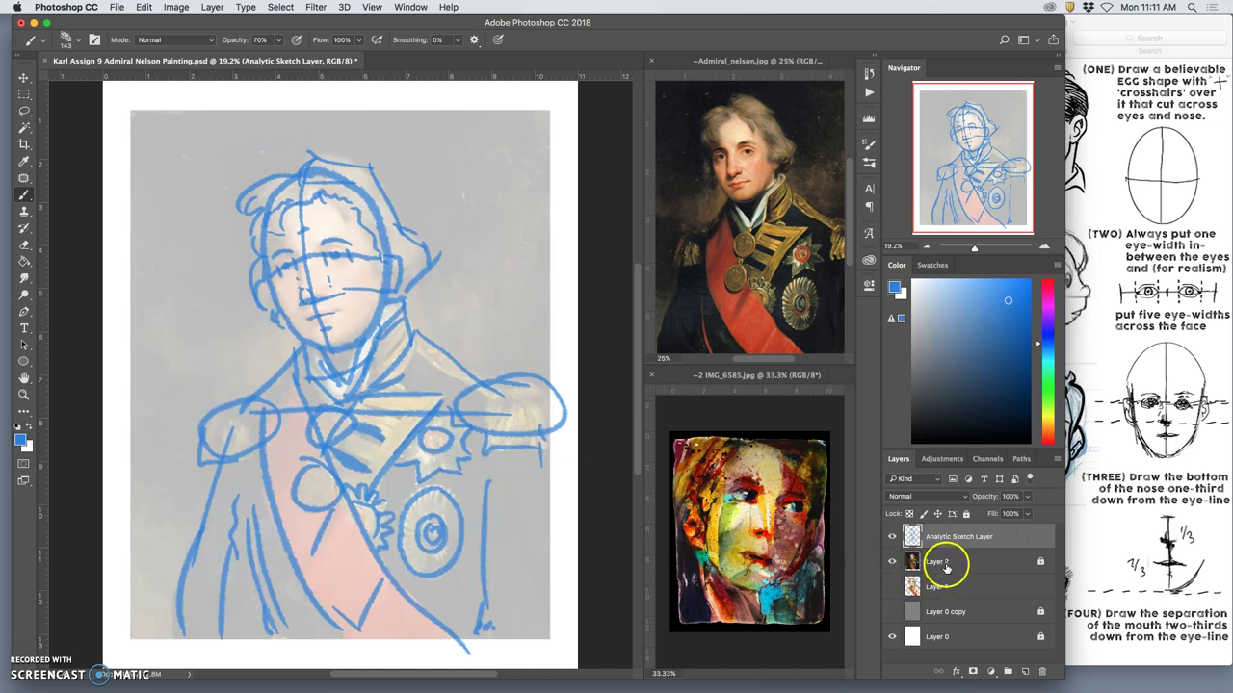
{"action": "left_click", "coordinate": [939, 561]}
{"action": "left_click", "coordinate": [1040, 561]}
{"action": "left_click", "coordinate": [893, 563]}
{"action": "left_click", "coordinate": [893, 566]}
{"action": "left_click", "coordinate": [893, 566]}
{"action": "left_click", "coordinate": [892, 543]}
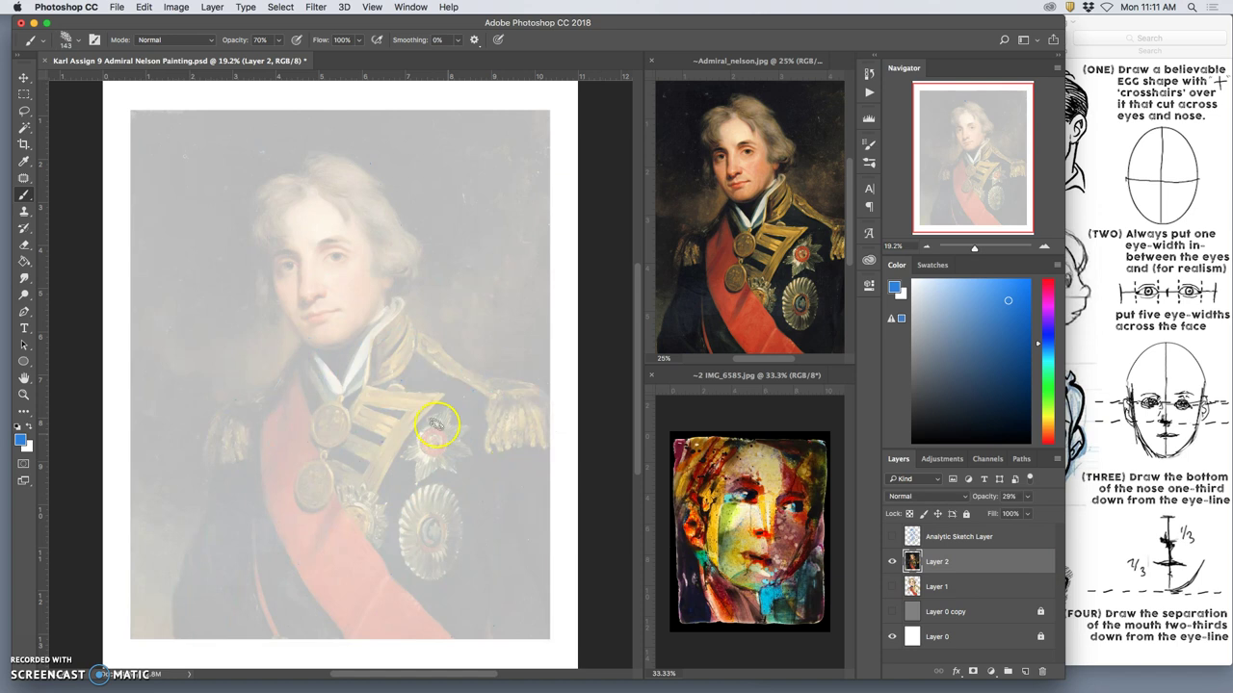
Set the opacity of Layer 2 to 100%.
{"action": "left_click", "coordinate": [1028, 497]}
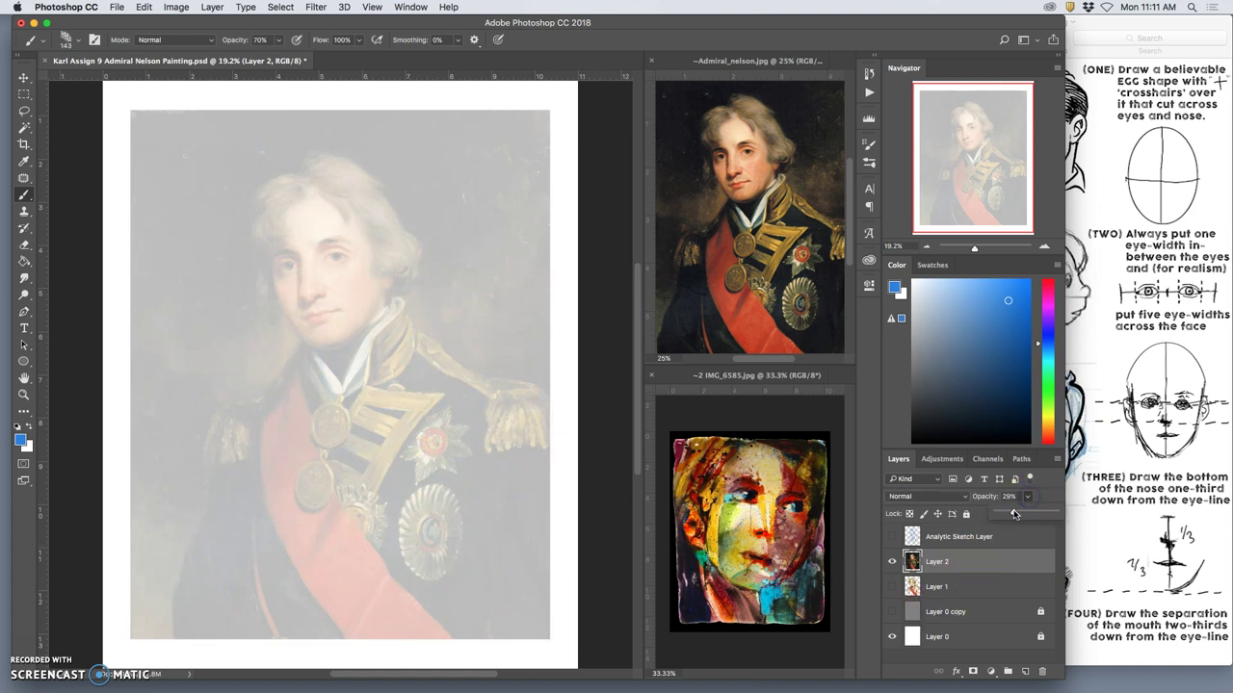
{"action": "left_click_drag", "start_coordinate": [1013, 513], "coordinate": [1054, 513]}
{"action": "left_click", "coordinate": [897, 499]}
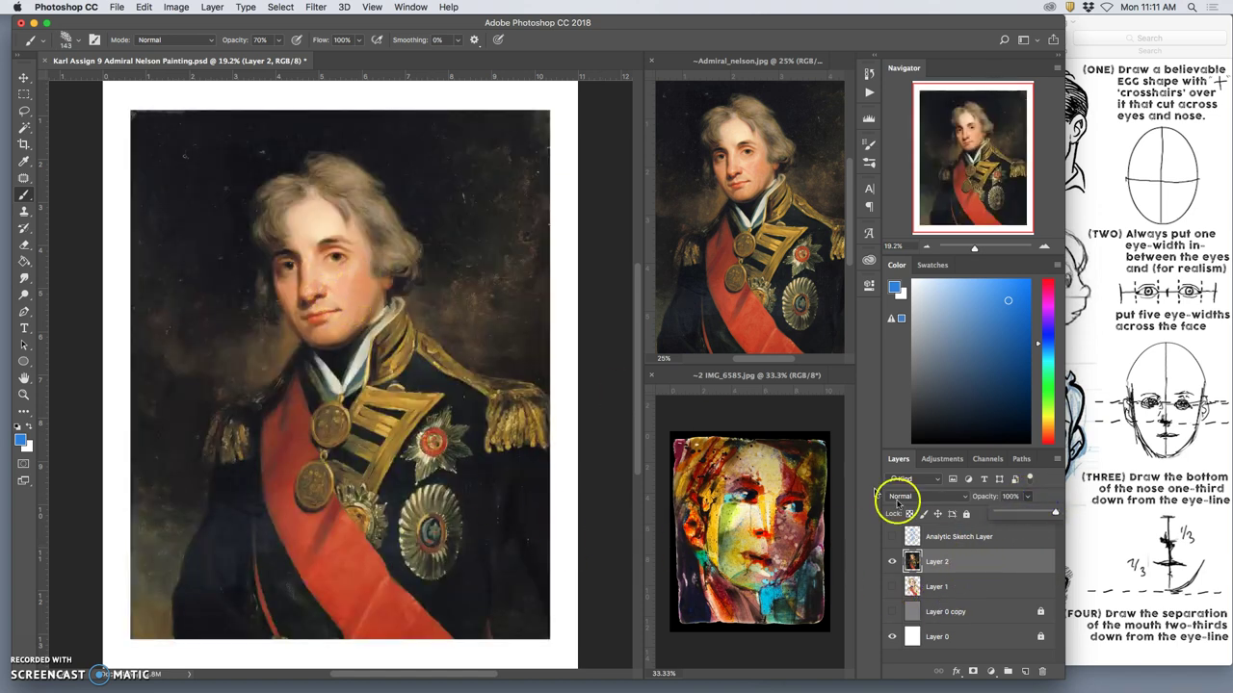
Create a new layer above Layer 2 and brush cheek and lip strokes on it with colours sampled from the portrait.
{"action": "left_click", "coordinate": [1026, 671]}
{"action": "left_click", "coordinate": [944, 566]}
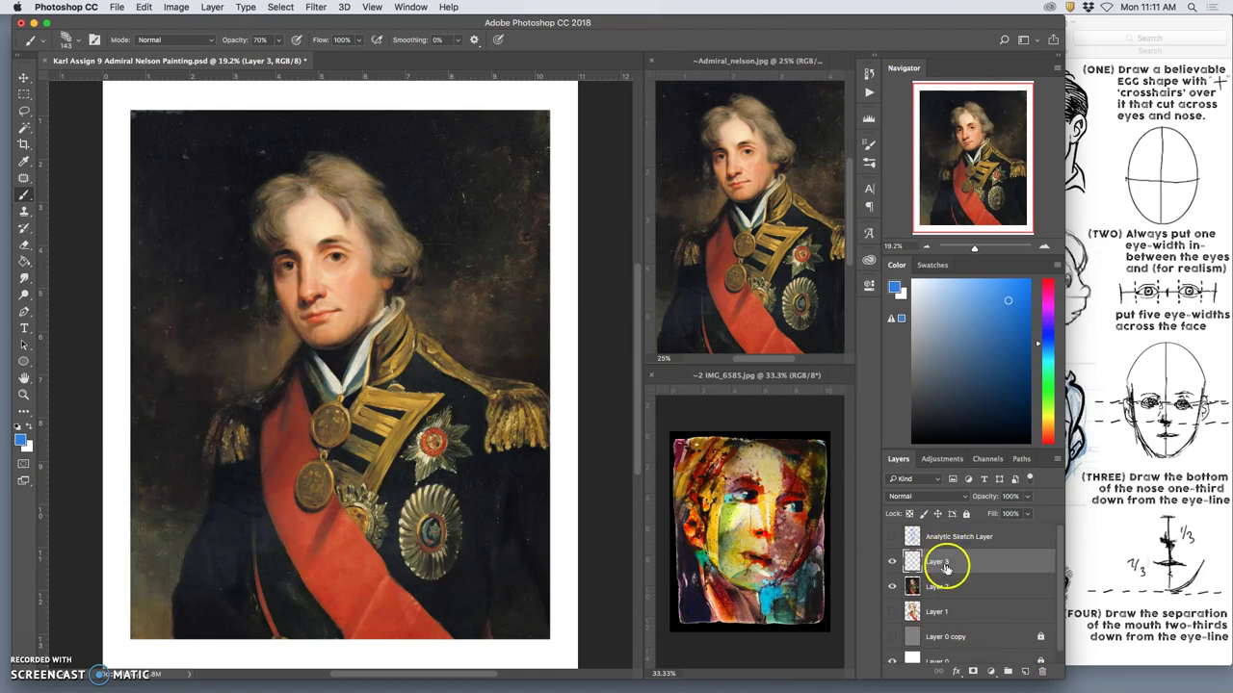
{"action": "left_click", "coordinate": [324, 266], "text": "alt"}
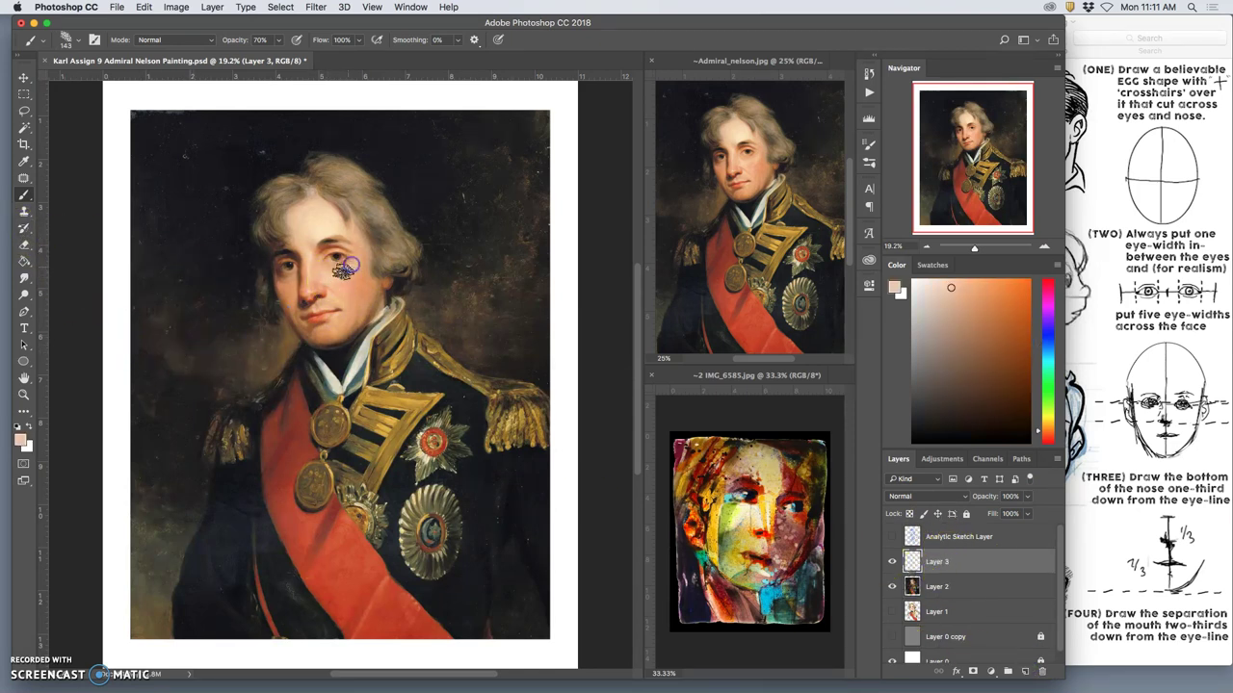
{"action": "left_click", "coordinate": [314, 321], "text": "alt"}
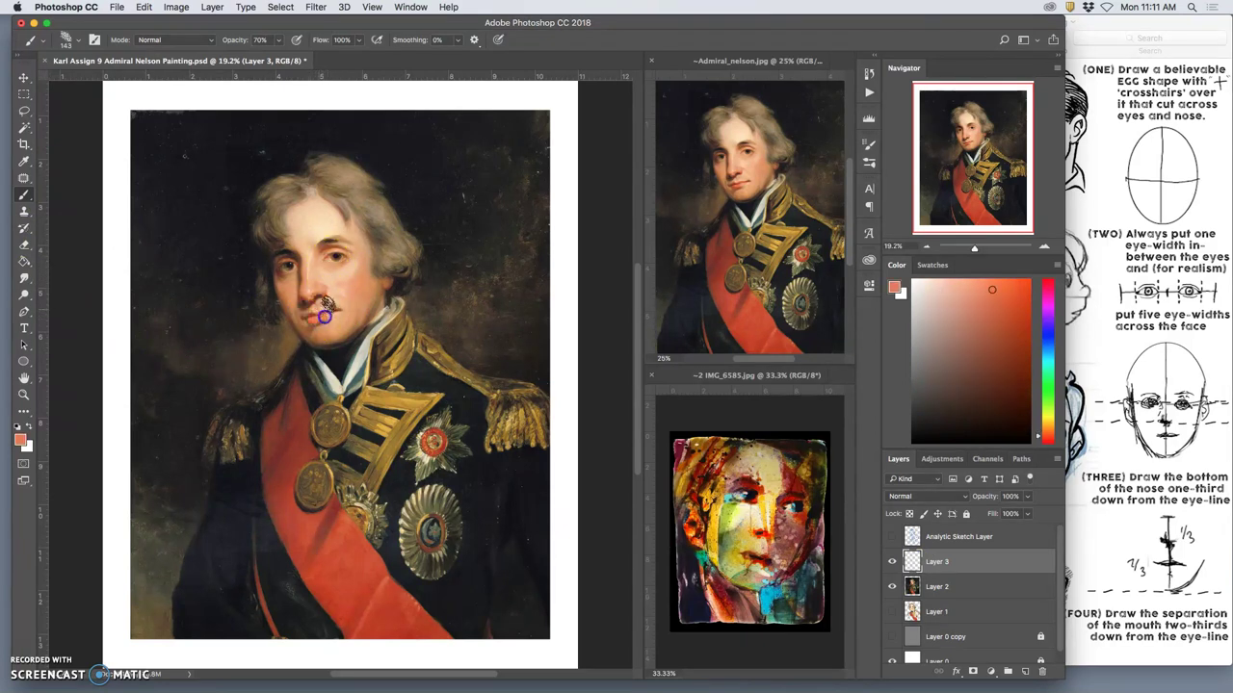
{"action": "left_click", "coordinate": [308, 315], "text": "alt"}
{"action": "left_click_drag", "start_coordinate": [321, 312], "coordinate": [343, 306]}
Switch to the Mixer Brush Tool and test it on the face, toggling Layer 2 to check the strokes.
{"action": "left_click", "coordinate": [27, 195]}
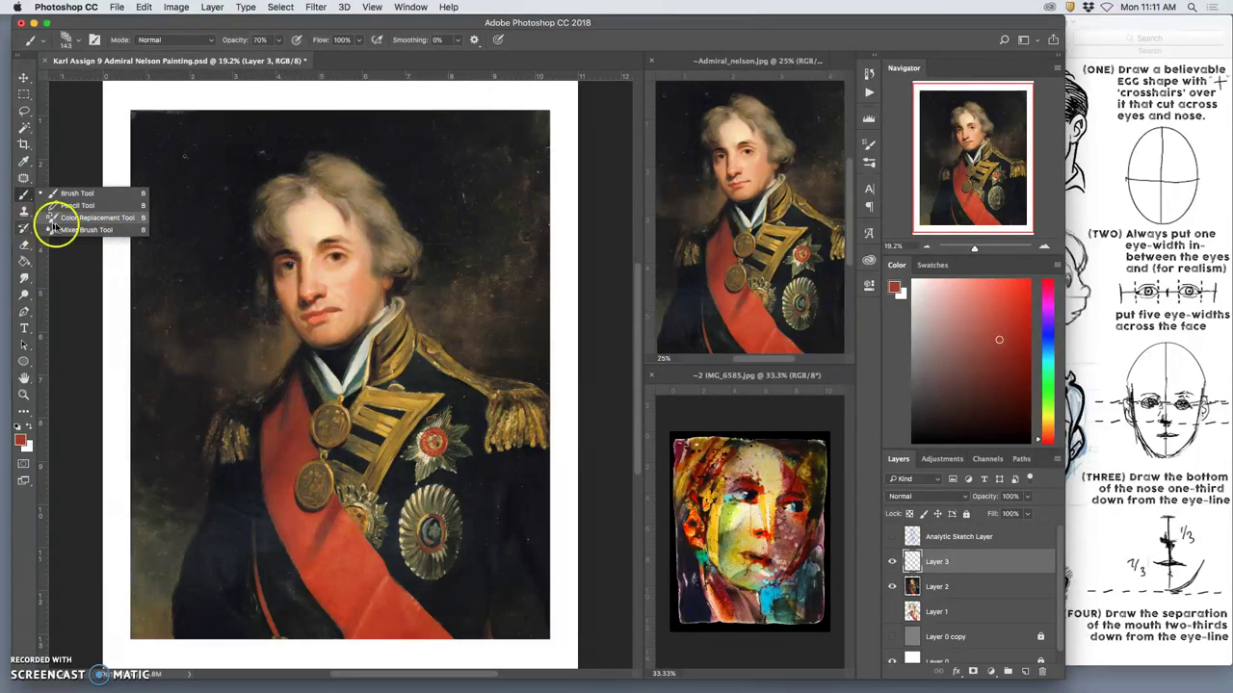
{"action": "left_click", "coordinate": [81, 230]}
{"action": "left_click_drag", "start_coordinate": [318, 214], "coordinate": [318, 217]}
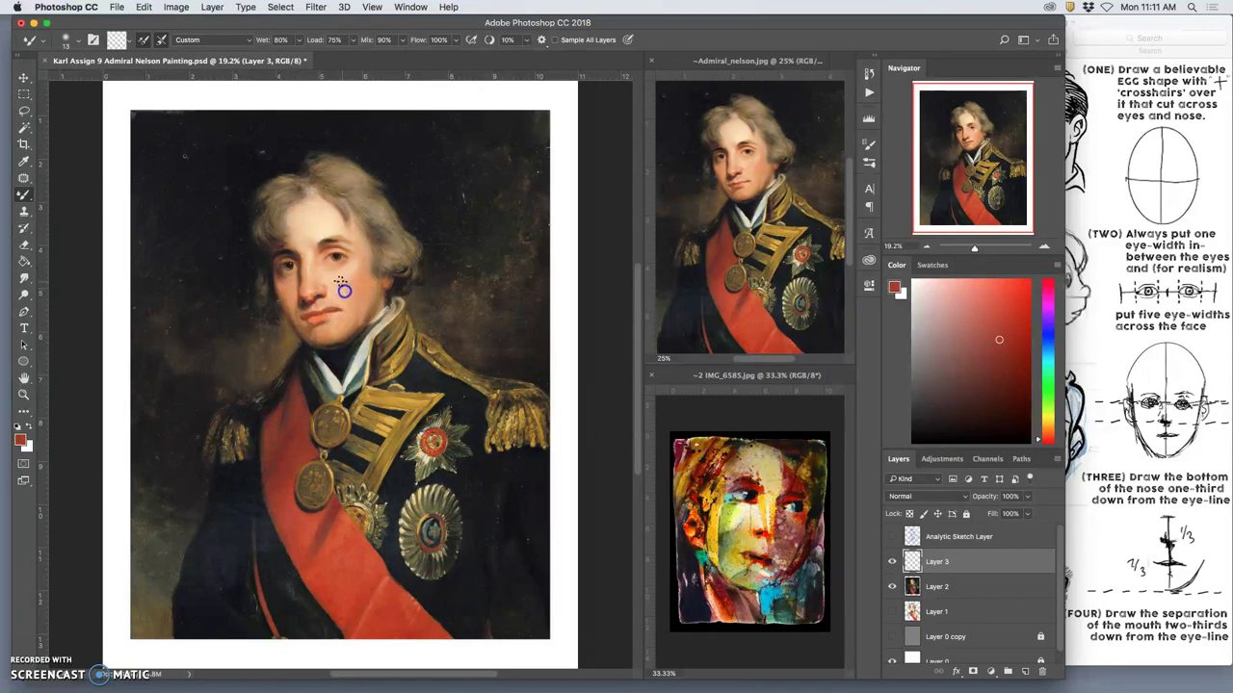
{"action": "left_click", "coordinate": [892, 586]}
{"action": "left_click", "coordinate": [892, 586]}
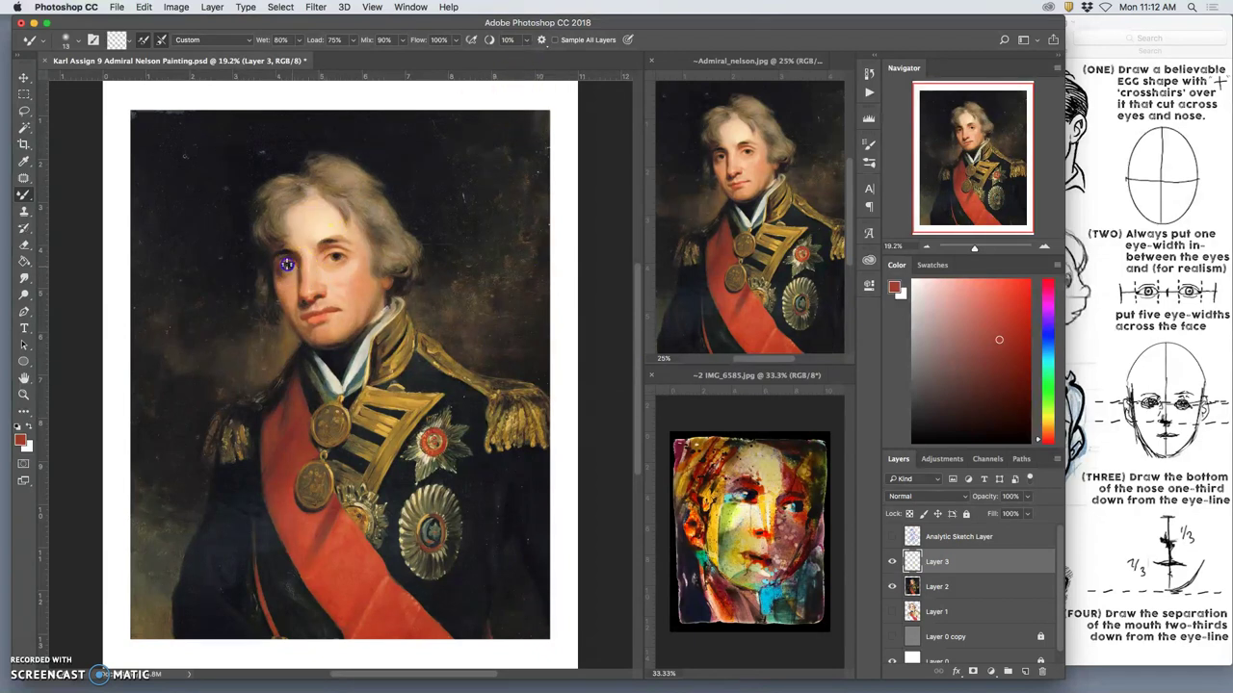
Check Layer 3 once more without the portrait and turn on Sample All Layers for the Mixer Brush.
{"action": "left_click", "coordinate": [891, 587]}
{"action": "left_click", "coordinate": [891, 586]}
{"action": "left_click", "coordinate": [555, 39]}
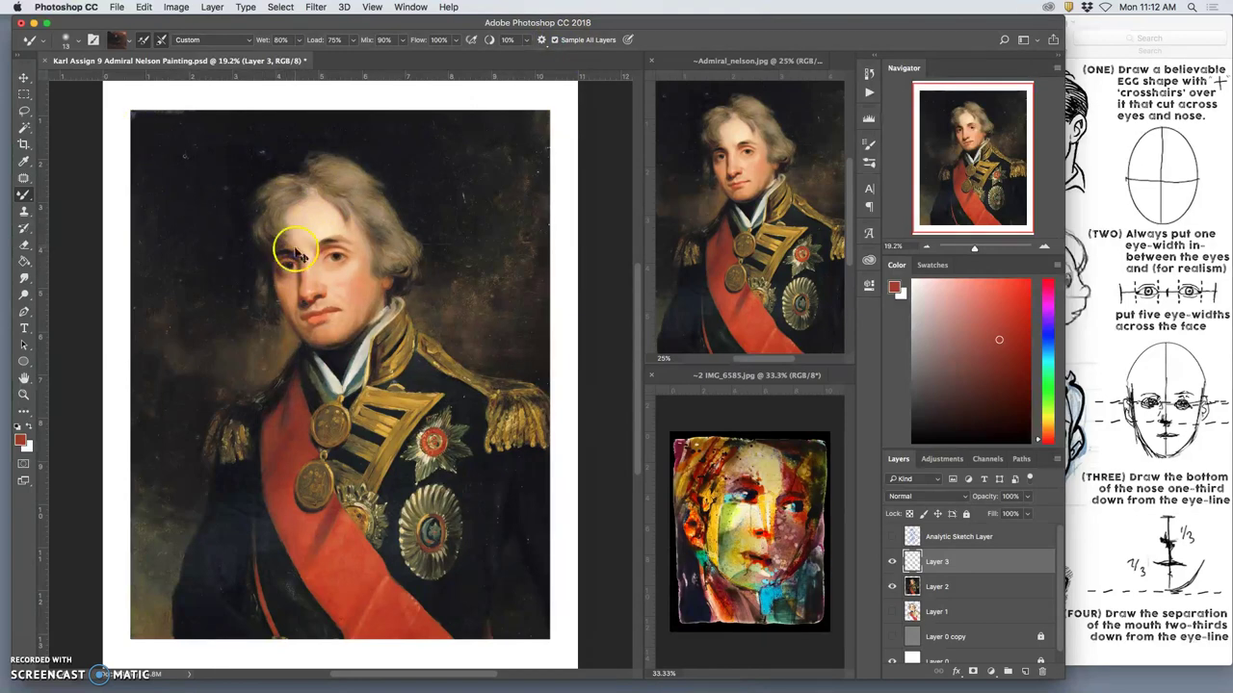
Paint Mixer Brush strokes on Layer 3 over the eye and along the white and teal collar.
{"action": "key", "text": "super+plus"}
{"action": "key", "text": "super+plus"}
{"action": "key", "text": "super+plus"}
{"action": "key", "text": "super+plus"}
{"action": "key", "text": "super+plus"}
{"action": "key", "text": "super+plus"}
{"action": "left_click", "coordinate": [301, 268]}
{"action": "mouse_move", "coordinate": [488, 315]}
{"action": "left_mouse_down"}
{"action": "mouse_move", "coordinate": [523, 305]}
{"action": "mouse_move", "coordinate": [396, 451]}
{"action": "mouse_move", "coordinate": [377, 503]}
{"action": "mouse_move", "coordinate": [485, 348]}
{"action": "mouse_move", "coordinate": [473, 288]}
{"action": "mouse_move", "coordinate": [434, 345]}
{"action": "mouse_move", "coordinate": [506, 236]}
{"action": "mouse_move", "coordinate": [587, 210]}
{"action": "mouse_move", "coordinate": [530, 297]}
{"action": "mouse_move", "coordinate": [591, 254]}
{"action": "left_mouse_up"}
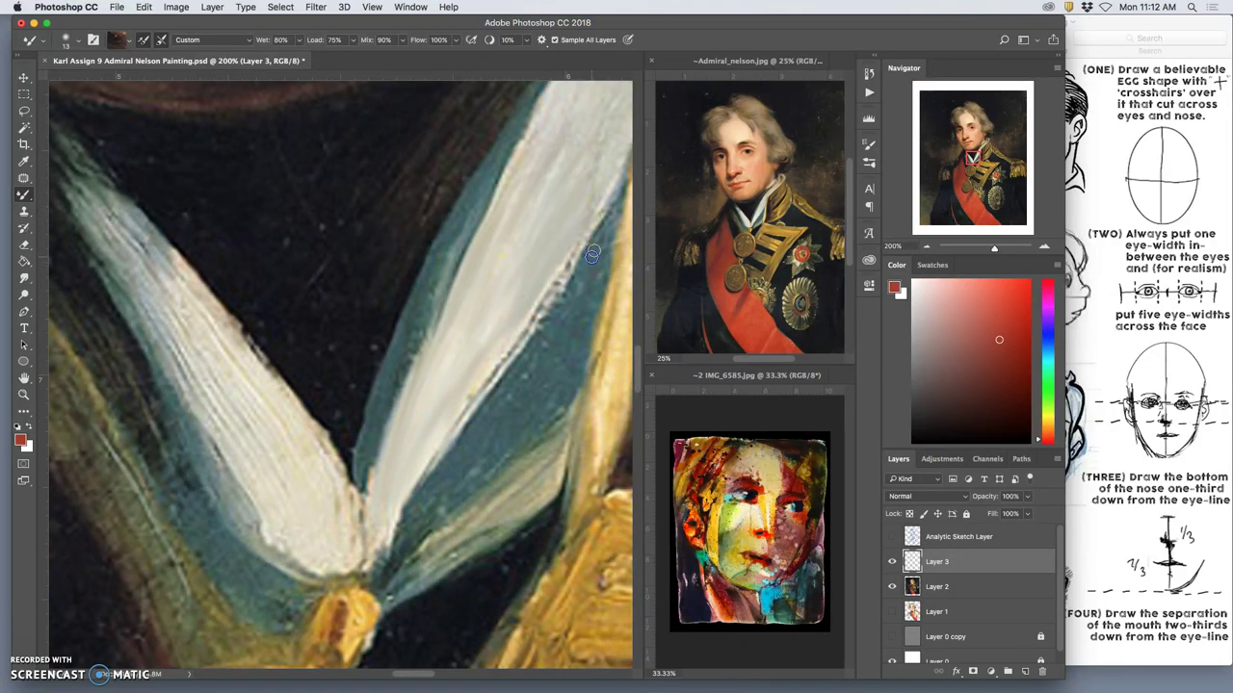
{"action": "left_click_drag", "start_coordinate": [615, 203], "coordinate": [540, 433]}
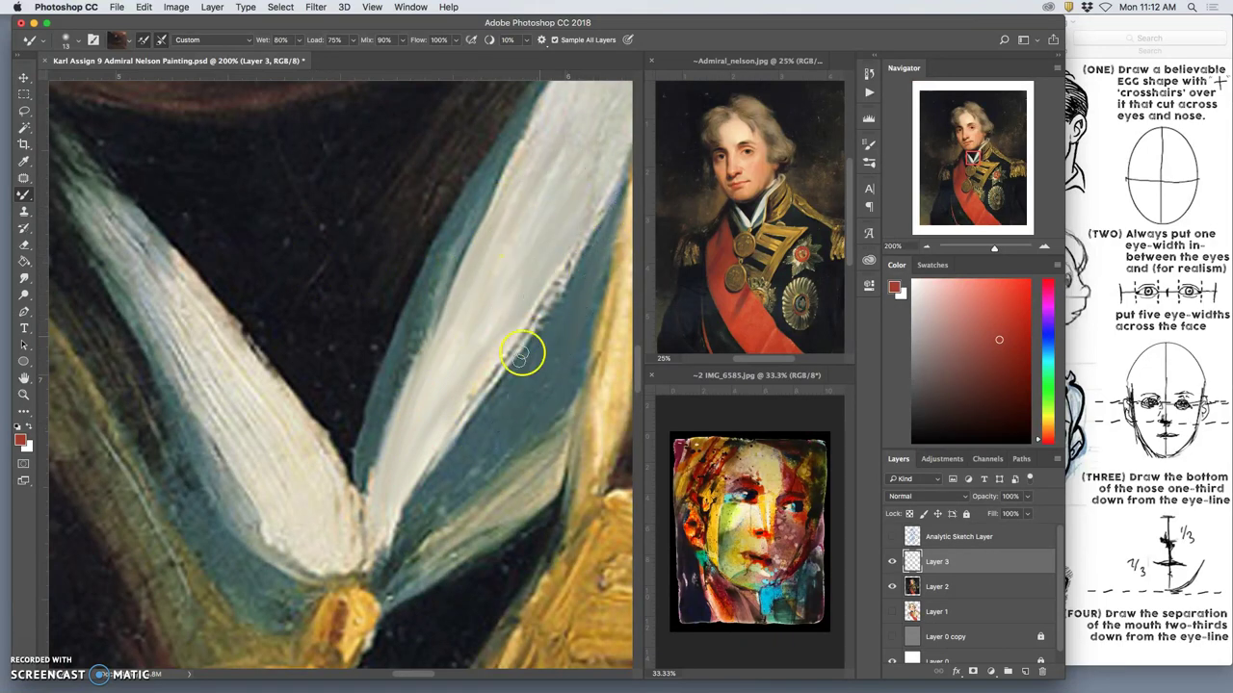
Examine the collar and eye strokes with Layer 2 hidden, and show the portrait again.
{"action": "left_click", "coordinate": [891, 586]}
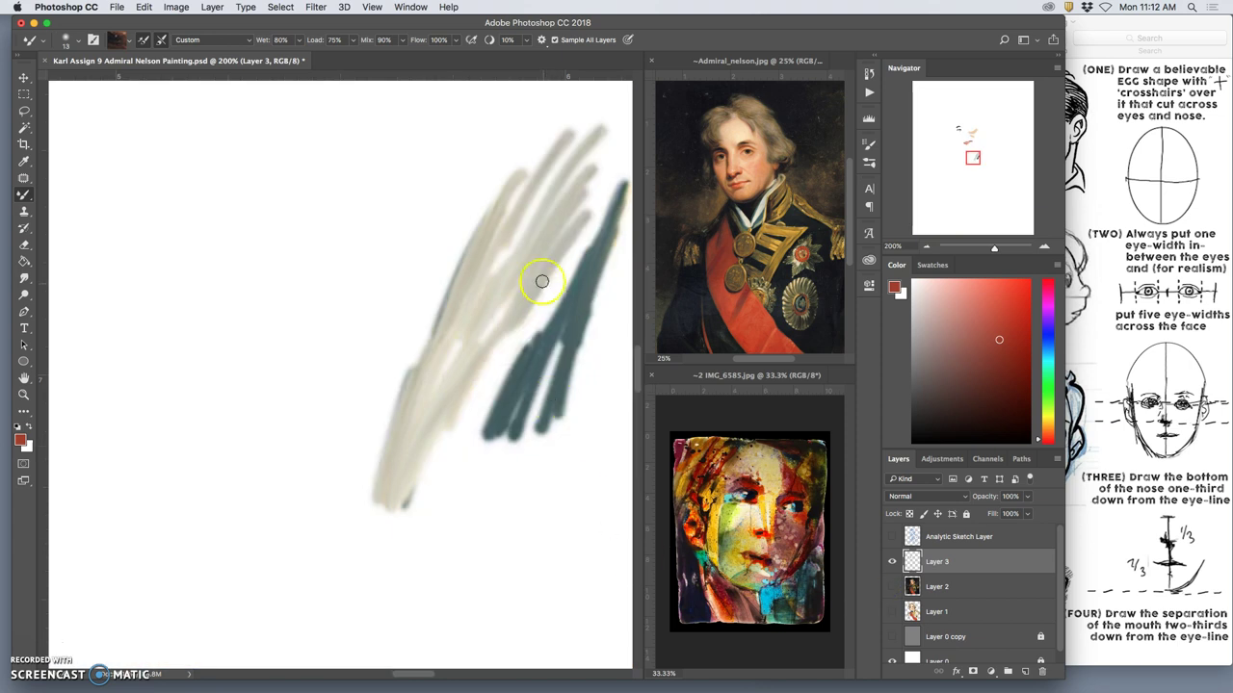
{"action": "left_click_drag", "start_coordinate": [359, 263], "coordinate": [350, 498]}
{"action": "left_click_drag", "start_coordinate": [463, 164], "coordinate": [366, 446]}
{"action": "mouse_move", "coordinate": [121, 151]}
{"action": "left_mouse_down"}
{"action": "mouse_move", "coordinate": [308, 288]}
{"action": "mouse_move", "coordinate": [375, 376]}
{"action": "left_mouse_up"}
{"action": "left_click_drag", "start_coordinate": [363, 301], "coordinate": [363, 205]}
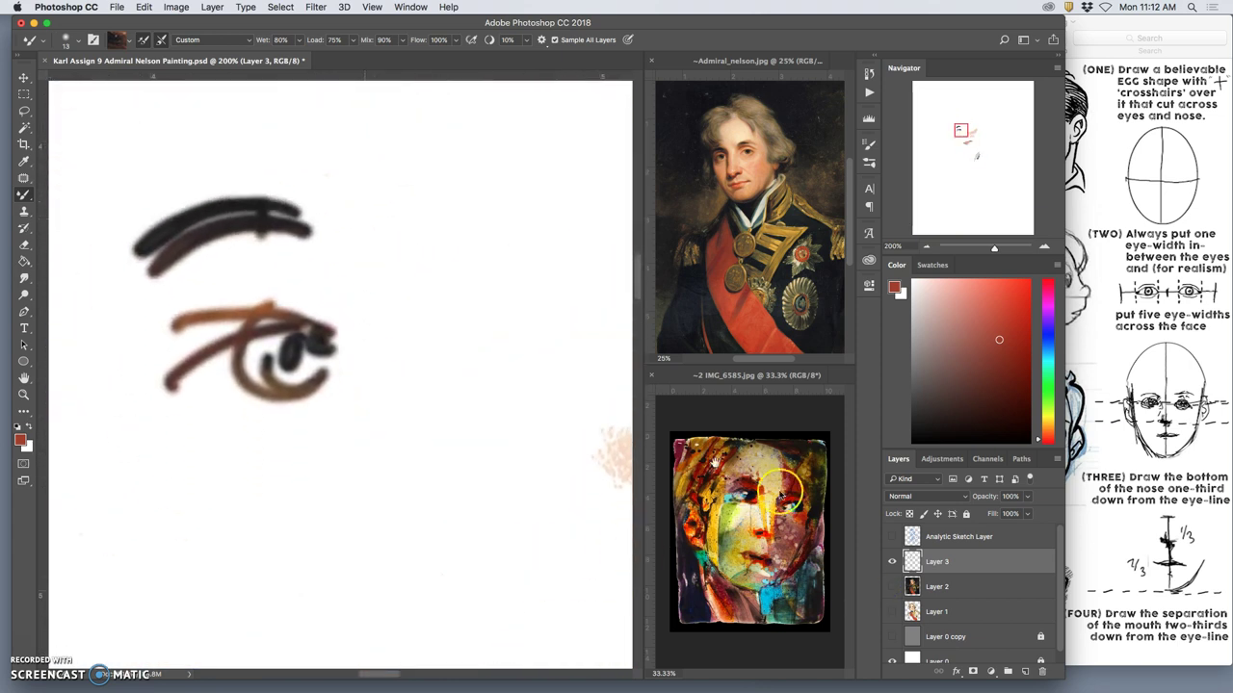
{"action": "left_click", "coordinate": [892, 586]}
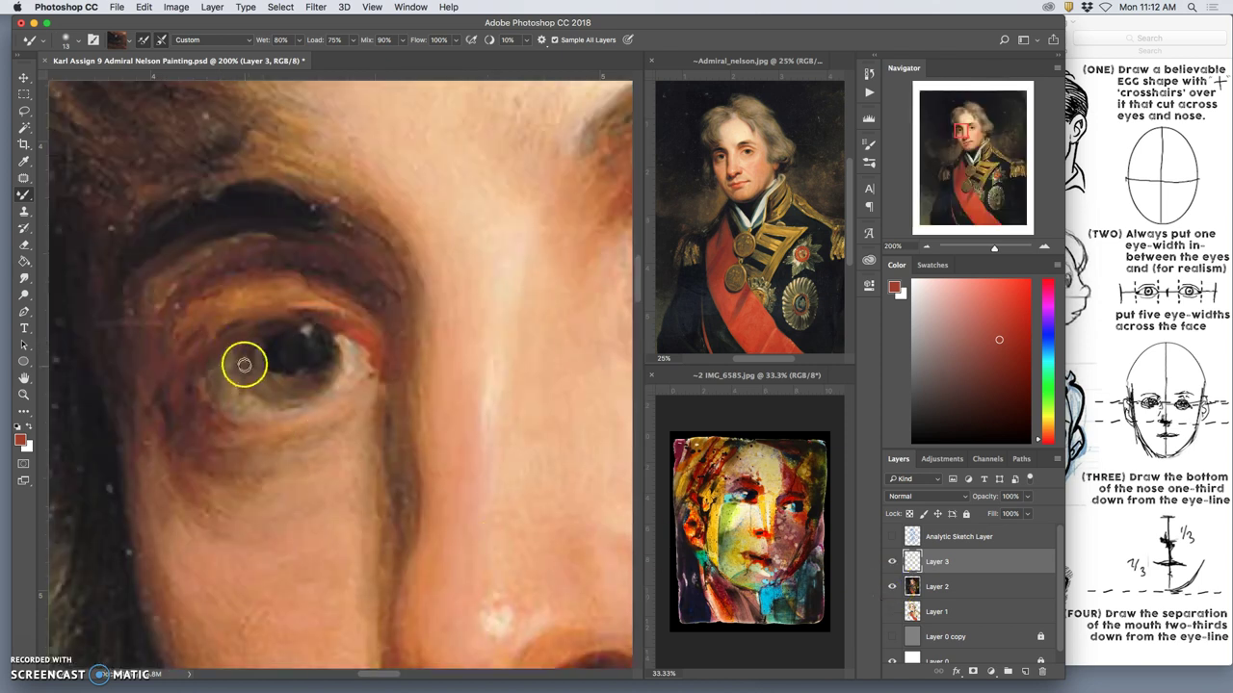
Paint the eyeball, its inner corner and the upper eyelid on Layer 3 with the Mixer Brush.
{"action": "left_click_drag", "start_coordinate": [215, 377], "coordinate": [241, 396]}
{"action": "mouse_move", "coordinate": [347, 348]}
{"action": "left_mouse_down"}
{"action": "mouse_move", "coordinate": [350, 377]}
{"action": "mouse_move", "coordinate": [334, 378]}
{"action": "left_mouse_up"}
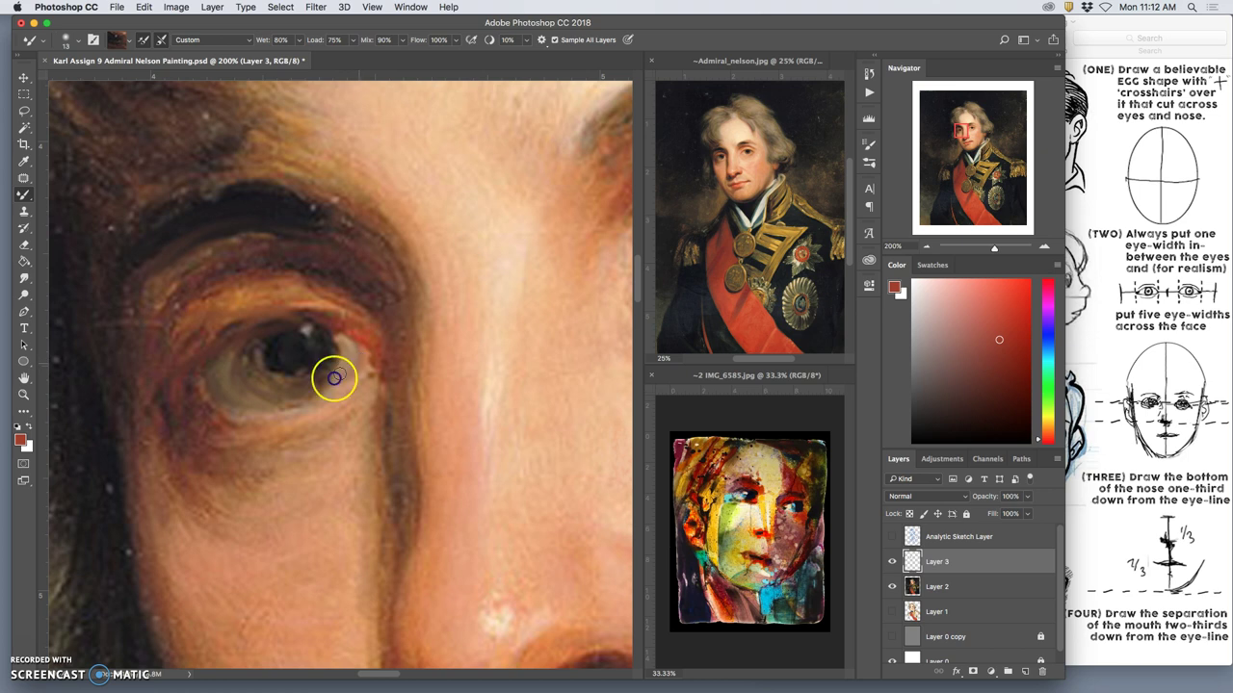
{"action": "left_click", "coordinate": [256, 348]}
{"action": "left_click", "coordinate": [255, 303]}
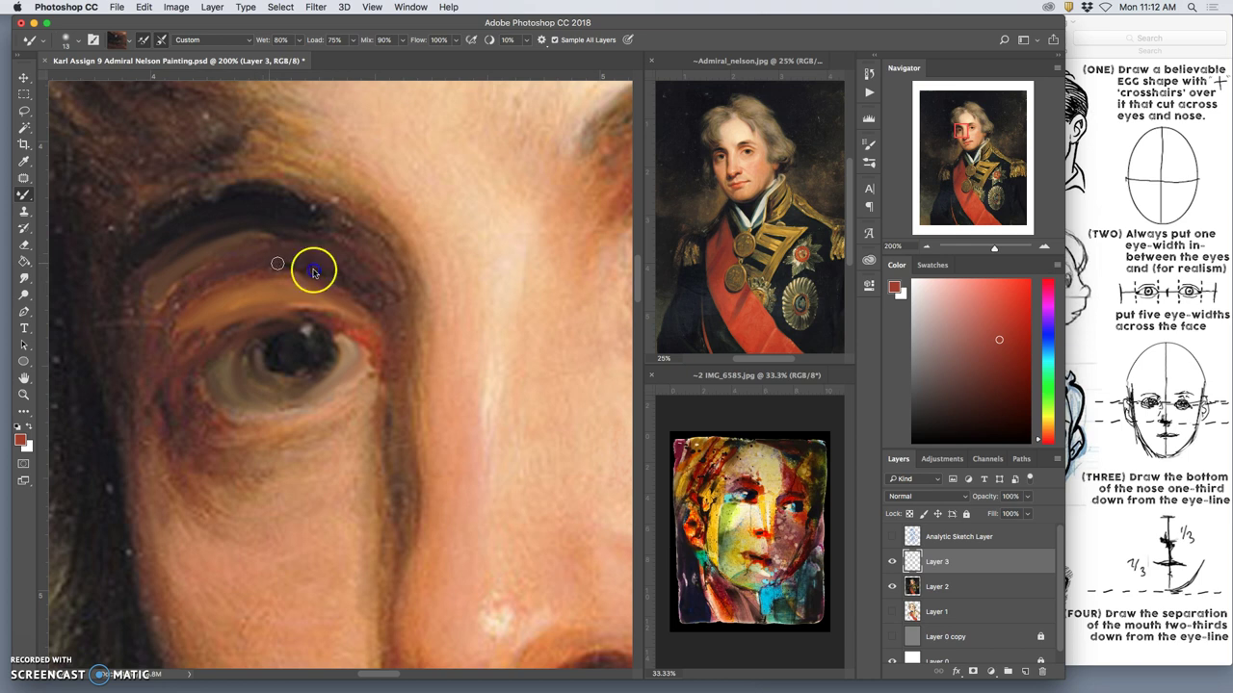
Paint the dark shadow beside the nose and the light skin tones along its bridge and tip.
{"action": "mouse_move", "coordinate": [361, 275]}
{"action": "left_mouse_down"}
{"action": "mouse_move", "coordinate": [400, 313]}
{"action": "mouse_move", "coordinate": [397, 372]}
{"action": "mouse_move", "coordinate": [371, 433]}
{"action": "mouse_move", "coordinate": [407, 446]}
{"action": "left_mouse_up"}
{"action": "mouse_move", "coordinate": [396, 524]}
{"action": "left_mouse_down"}
{"action": "mouse_move", "coordinate": [381, 576]}
{"action": "mouse_move", "coordinate": [380, 625]}
{"action": "mouse_move", "coordinate": [400, 571]}
{"action": "mouse_move", "coordinate": [371, 527]}
{"action": "mouse_move", "coordinate": [375, 607]}
{"action": "mouse_move", "coordinate": [394, 635]}
{"action": "mouse_move", "coordinate": [423, 584]}
{"action": "mouse_move", "coordinate": [425, 666]}
{"action": "left_mouse_up"}
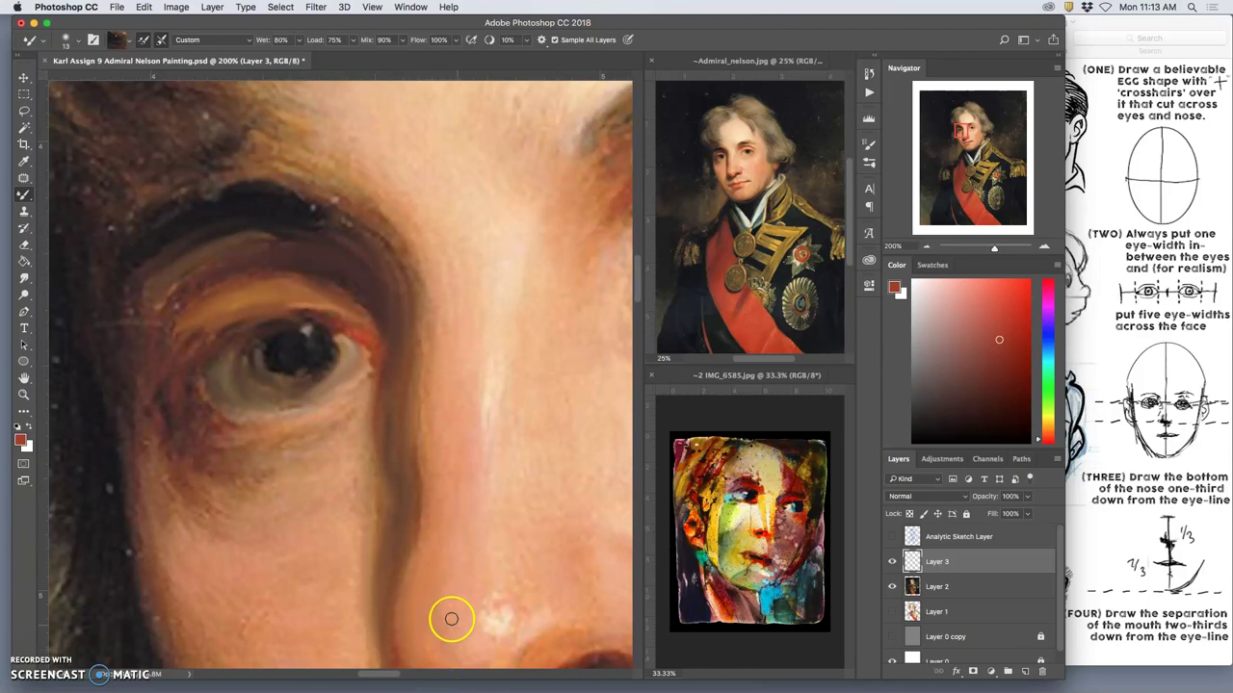
{"action": "mouse_move", "coordinate": [514, 591]}
{"action": "left_mouse_down"}
{"action": "mouse_move", "coordinate": [497, 623]}
{"action": "mouse_move", "coordinate": [499, 608]}
{"action": "left_mouse_up"}
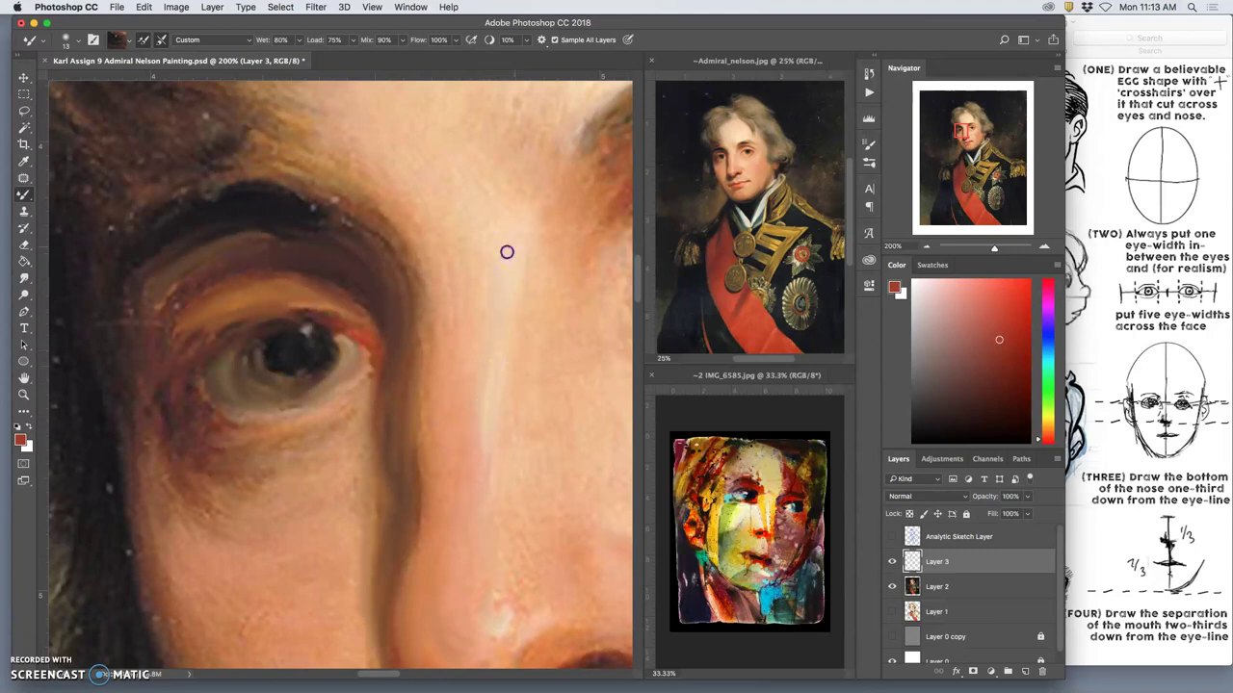
{"action": "left_click_drag", "start_coordinate": [453, 267], "coordinate": [422, 232]}
{"action": "mouse_move", "coordinate": [476, 282]}
{"action": "left_mouse_down"}
{"action": "mouse_move", "coordinate": [447, 327]}
{"action": "mouse_move", "coordinate": [435, 320]}
{"action": "mouse_move", "coordinate": [420, 386]}
{"action": "mouse_move", "coordinate": [435, 429]}
{"action": "mouse_move", "coordinate": [422, 478]}
{"action": "left_mouse_up"}
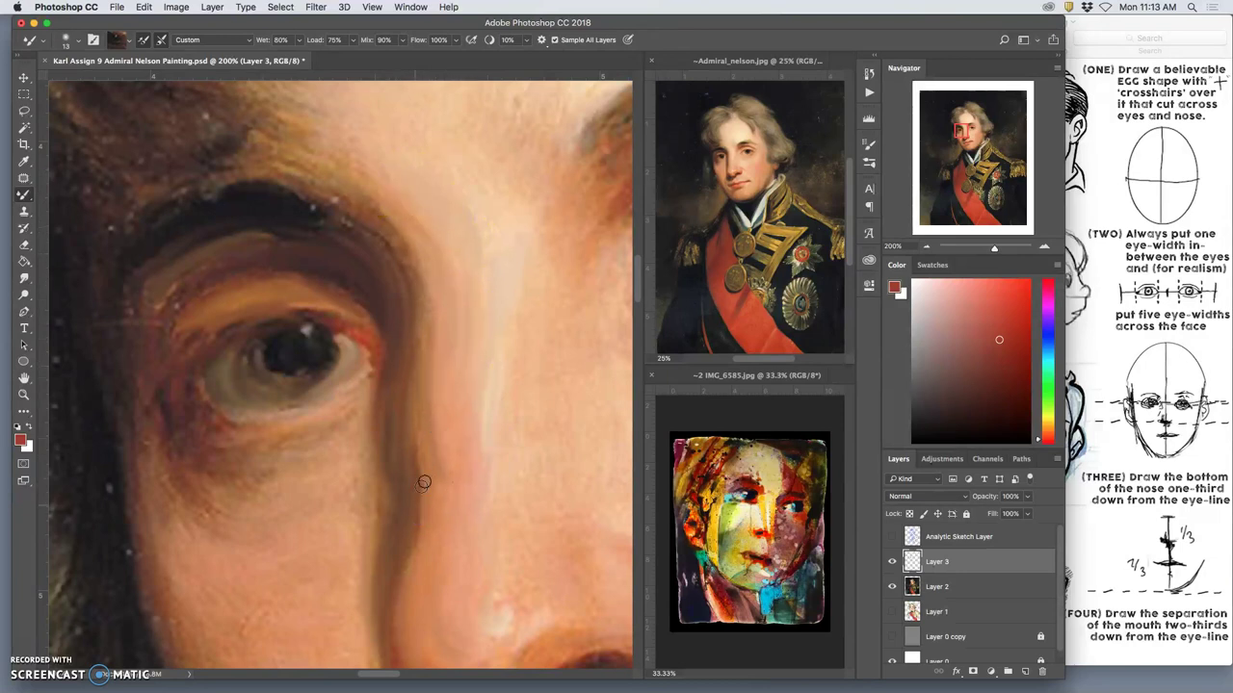
Hide Layer 2 to blend the nose shadow and examine the strokes near and far, and show it again.
{"action": "left_click", "coordinate": [892, 586]}
{"action": "left_click_drag", "start_coordinate": [387, 389], "coordinate": [393, 491]}
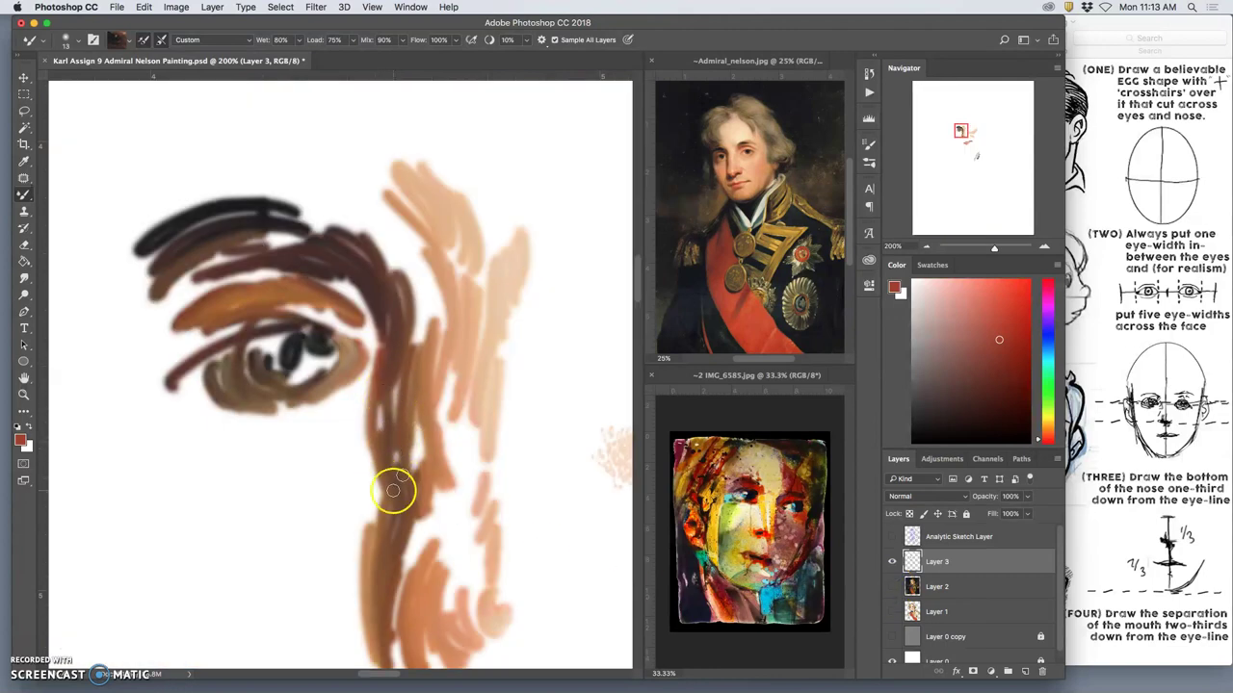
{"action": "key", "text": "super+minus"}
{"action": "key", "text": "super+minus"}
{"action": "key", "text": "super+minus"}
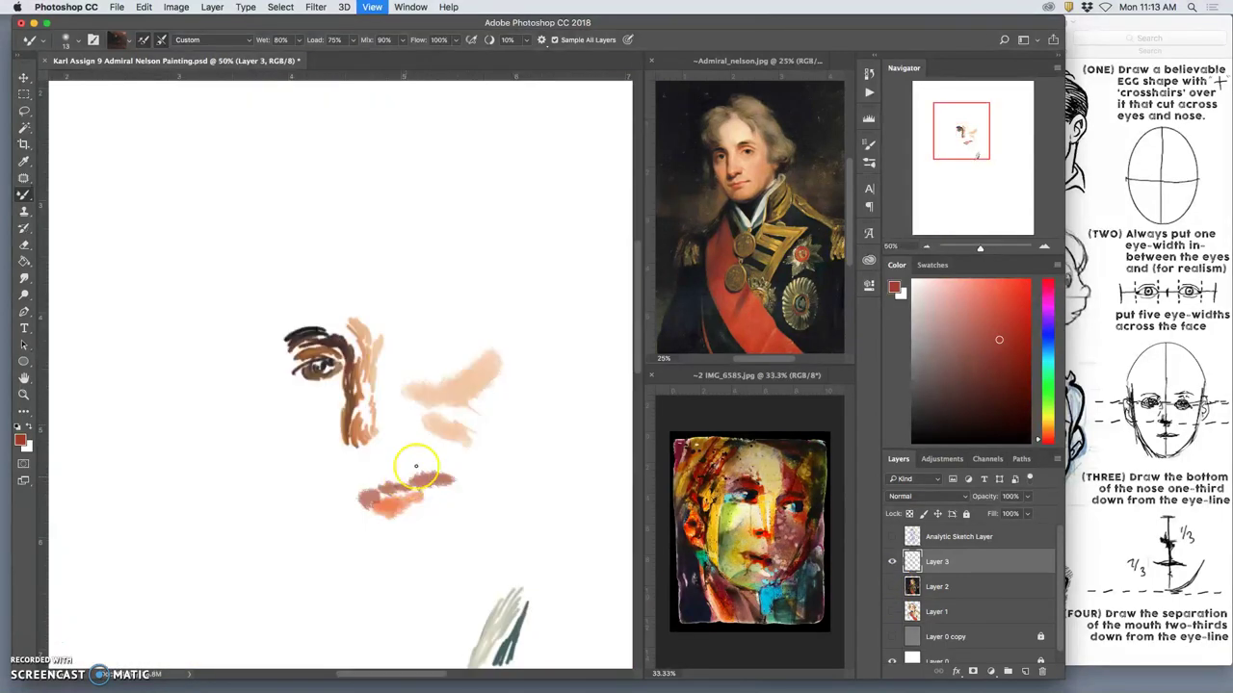
{"action": "key", "text": "super+plus"}
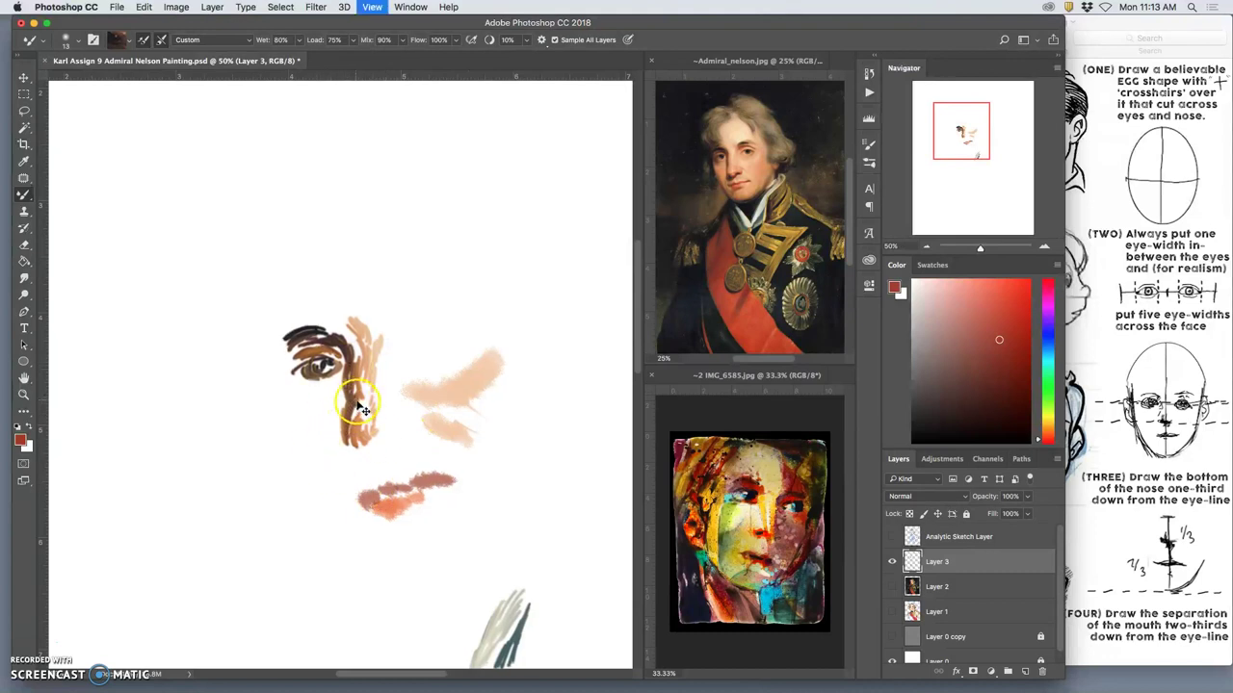
{"action": "key", "text": "super+plus"}
{"action": "key", "text": "super+plus"}
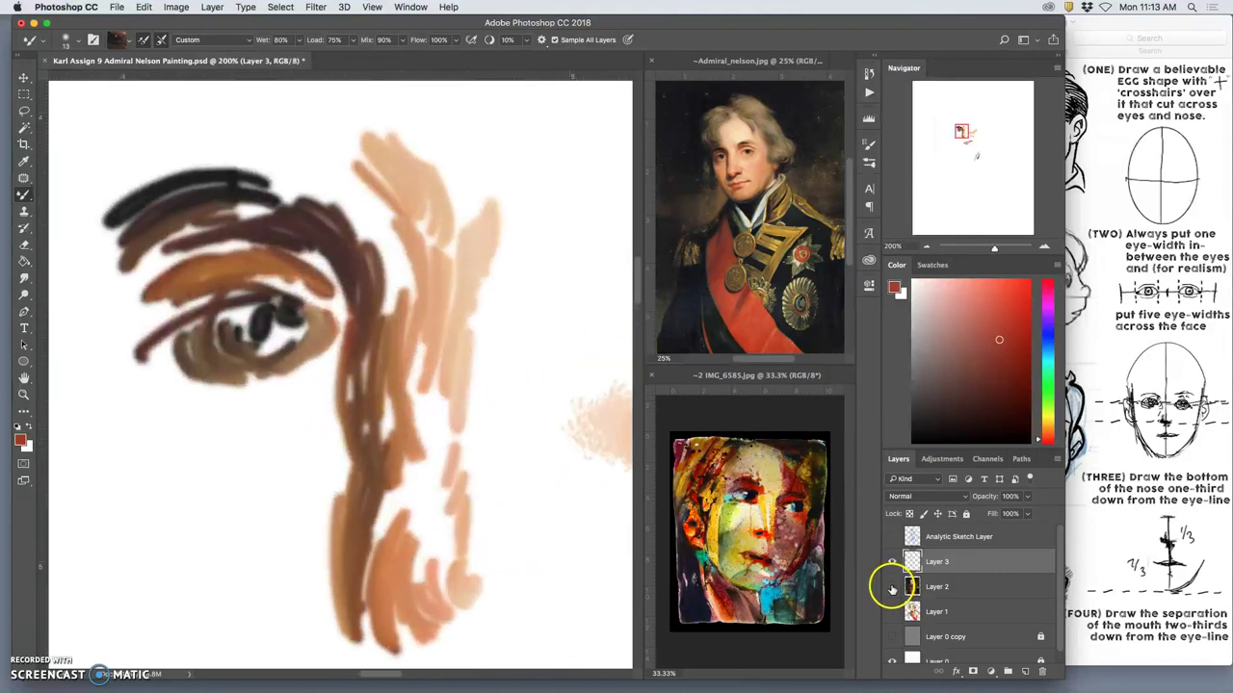
{"action": "left_click", "coordinate": [891, 587]}
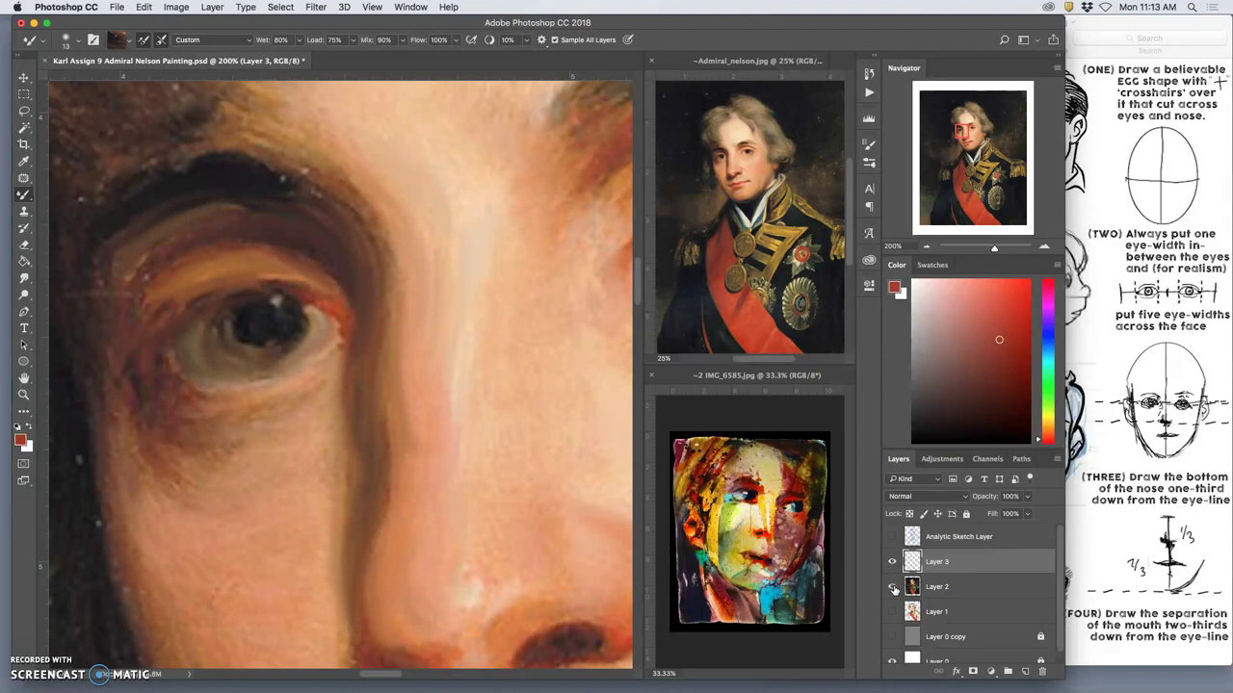
Hide Layer 2 and show the Analytic Sketch Layer together with the painted strokes.
{"action": "key", "text": "super+minus"}
{"action": "key", "text": "super+minus"}
{"action": "key", "text": "super+minus"}
{"action": "key", "text": "super+minus"}
{"action": "key", "text": "super+minus"}
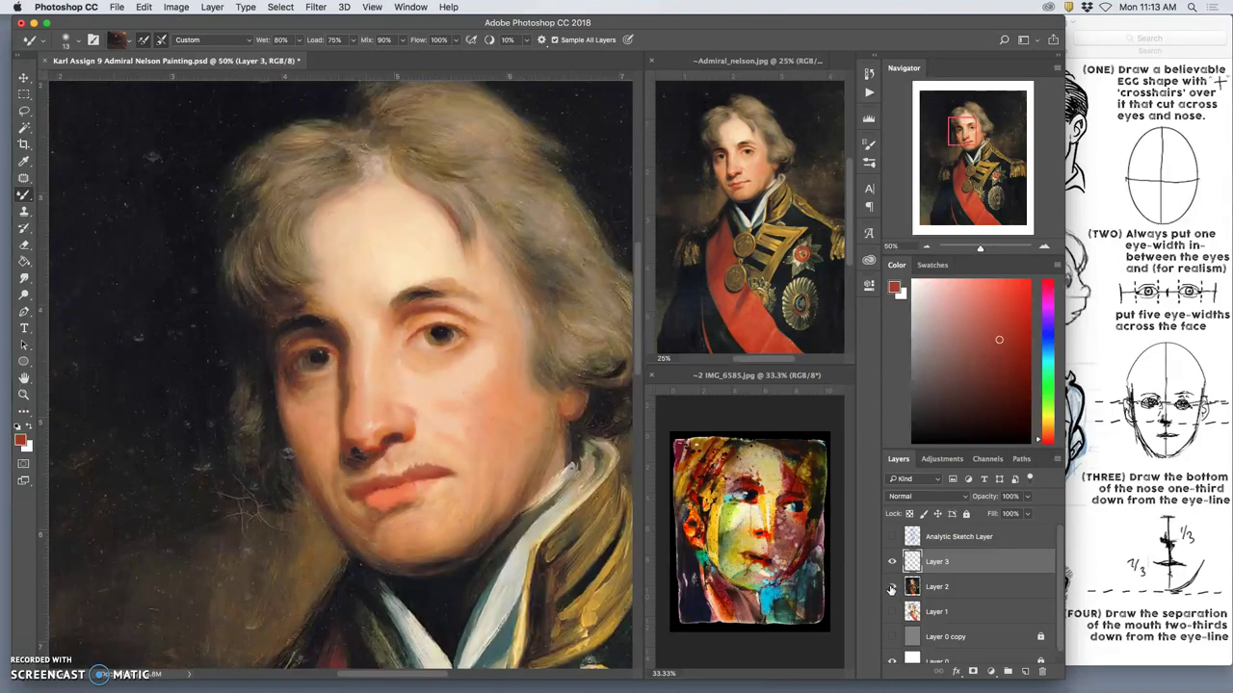
{"action": "left_click", "coordinate": [893, 587]}
{"action": "left_click", "coordinate": [892, 537]}
{"action": "left_click", "coordinate": [892, 587]}
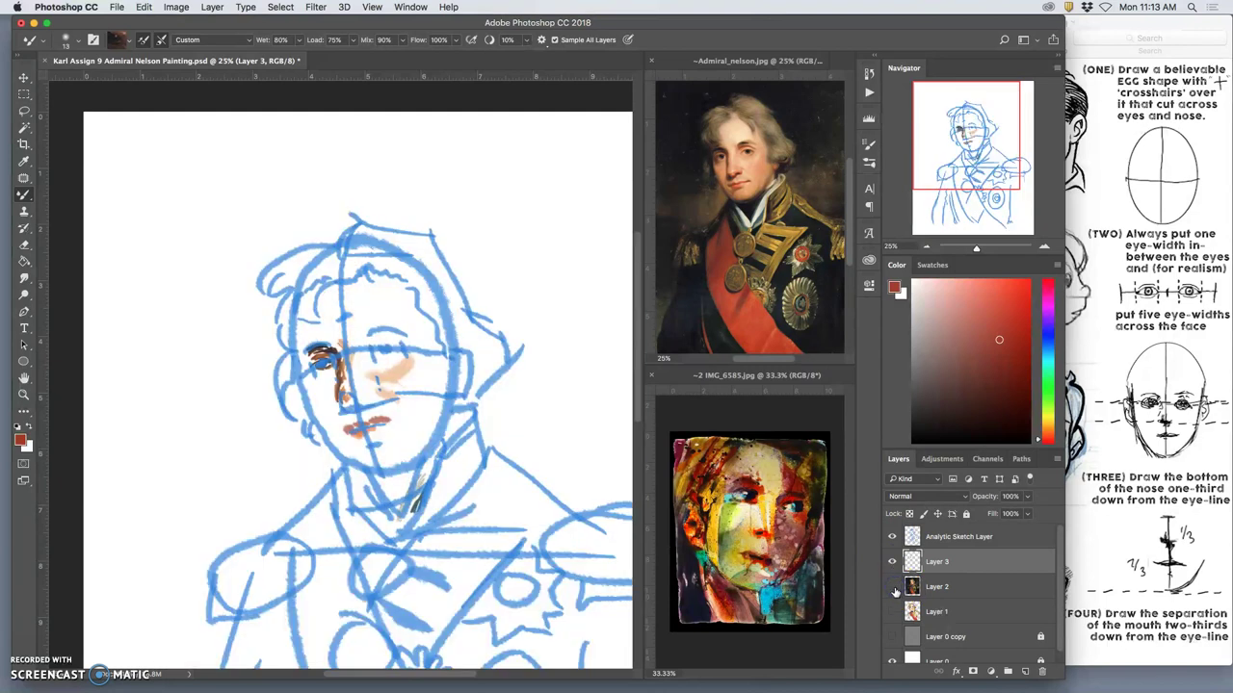
Delete Layer 3 with the practice paint strokes.
{"action": "key", "text": "super+minus"}
{"action": "key", "text": "super+minus"}
{"action": "left_click", "coordinate": [941, 561]}
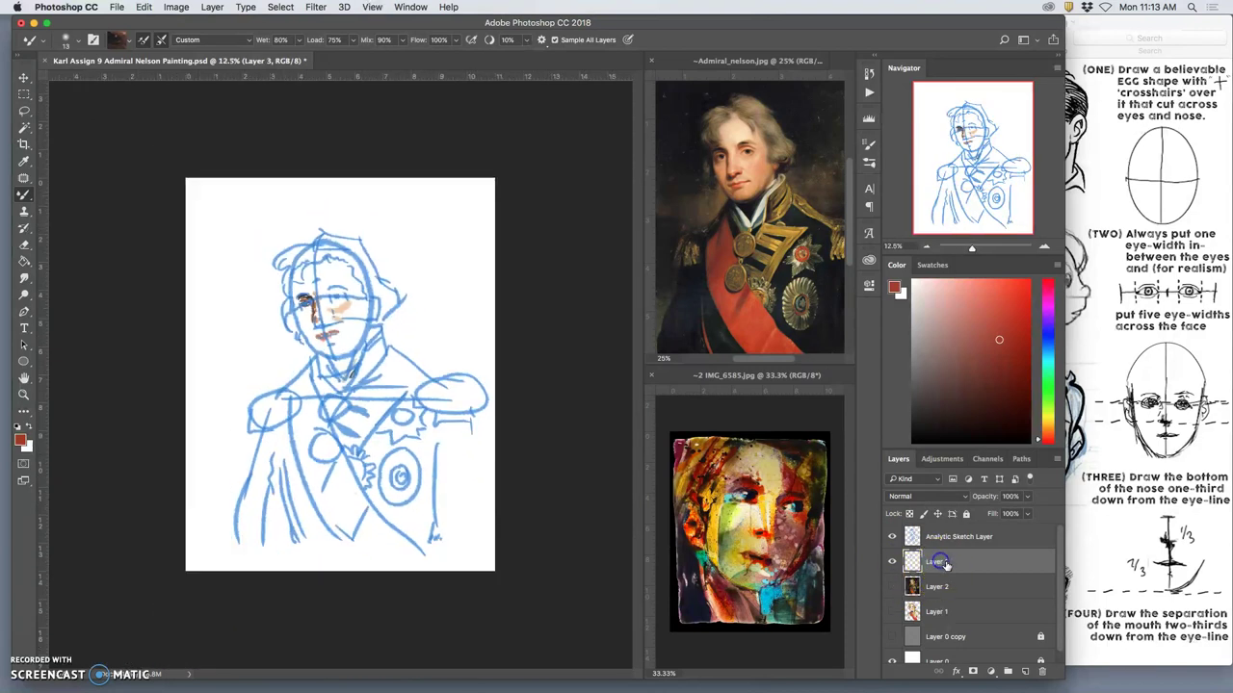
{"action": "key", "text": "Delete"}
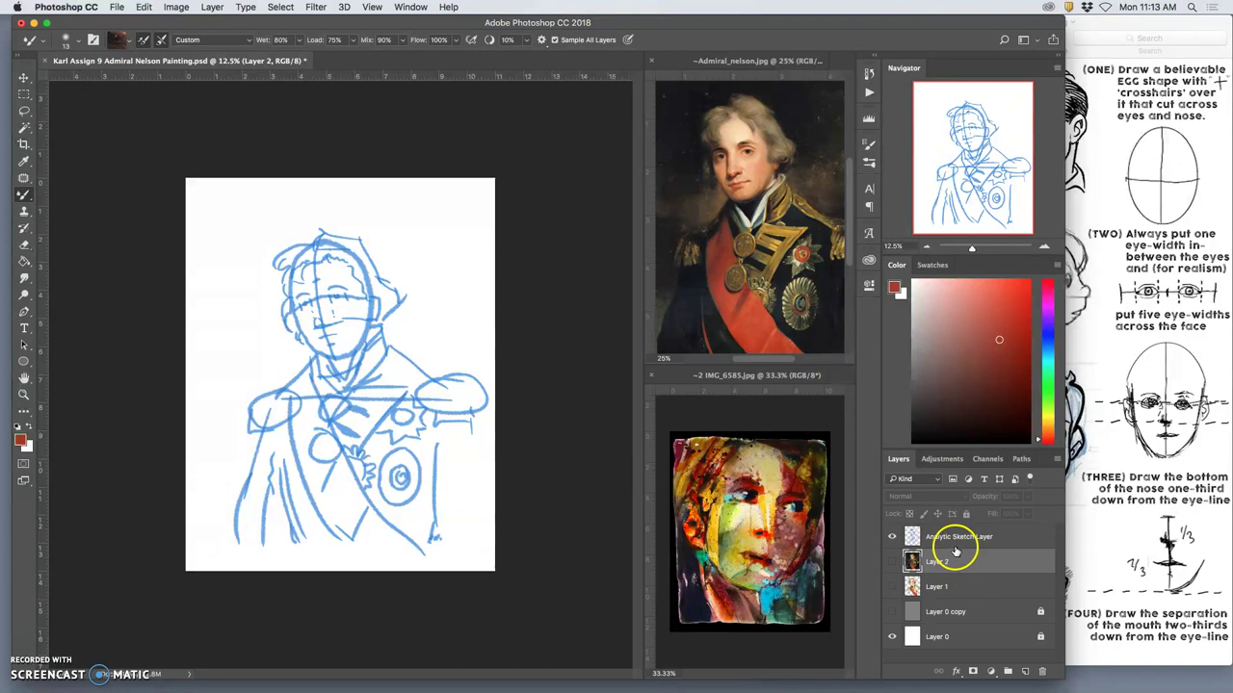
Duplicate the Analytic Sketch Layer and hide the original.
{"action": "left_click", "coordinate": [952, 543]}
{"action": "key", "text": "super+j"}
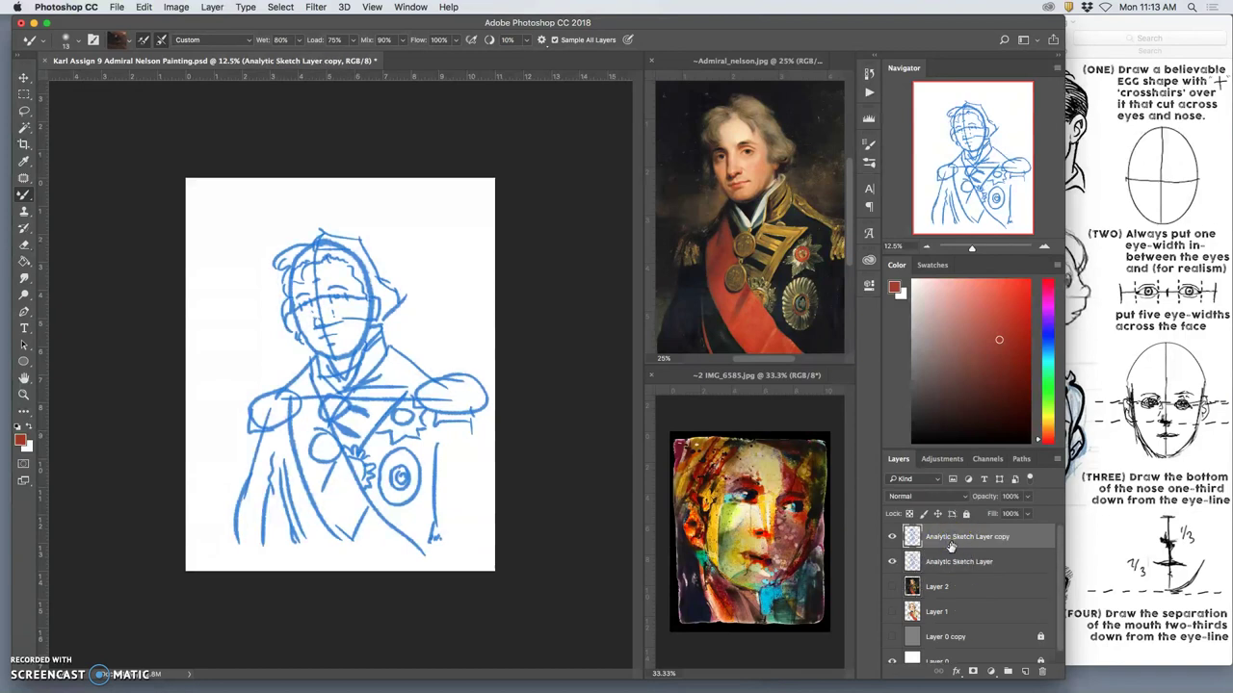
{"action": "left_click", "coordinate": [892, 561]}
Warp the duplicated sketch with Free Transform, reshaping the shoulders, raising the hair and exaggerating the head and jaw.
{"action": "key", "text": "super+t"}
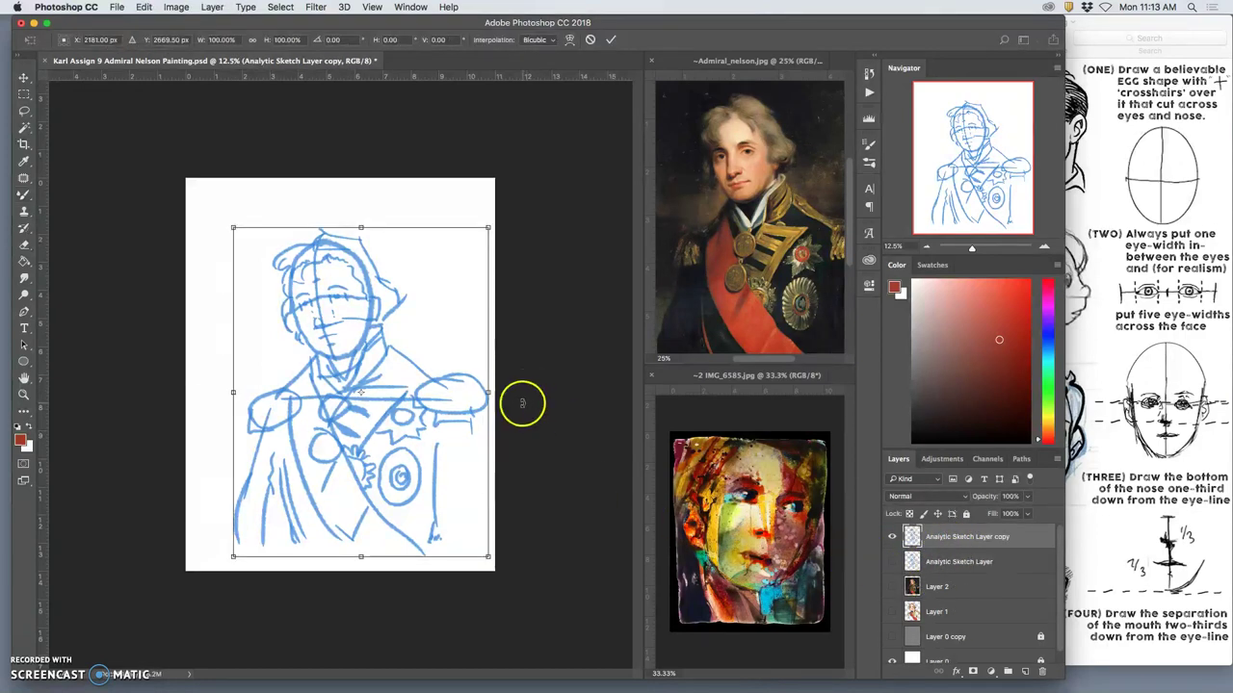
{"action": "right_click", "coordinate": [414, 354]}
{"action": "left_click", "coordinate": [437, 433]}
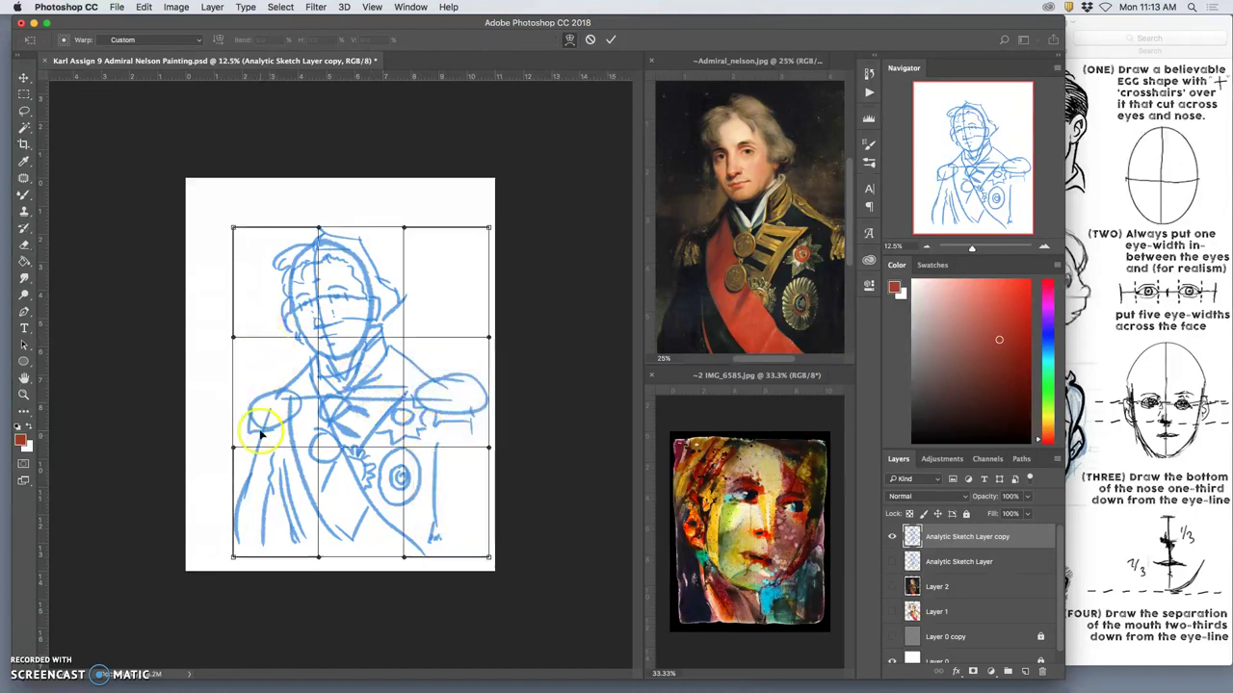
{"action": "mouse_move", "coordinate": [254, 424]}
{"action": "left_mouse_down"}
{"action": "mouse_move", "coordinate": [254, 409]}
{"action": "mouse_move", "coordinate": [268, 422]}
{"action": "mouse_move", "coordinate": [310, 364]}
{"action": "mouse_move", "coordinate": [315, 381]}
{"action": "mouse_move", "coordinate": [286, 285]}
{"action": "mouse_move", "coordinate": [376, 276]}
{"action": "mouse_move", "coordinate": [413, 372]}
{"action": "mouse_move", "coordinate": [468, 440]}
{"action": "mouse_move", "coordinate": [459, 493]}
{"action": "left_mouse_up"}
{"action": "left_click_drag", "start_coordinate": [299, 273], "coordinate": [298, 257]}
{"action": "left_click_drag", "start_coordinate": [362, 323], "coordinate": [370, 316]}
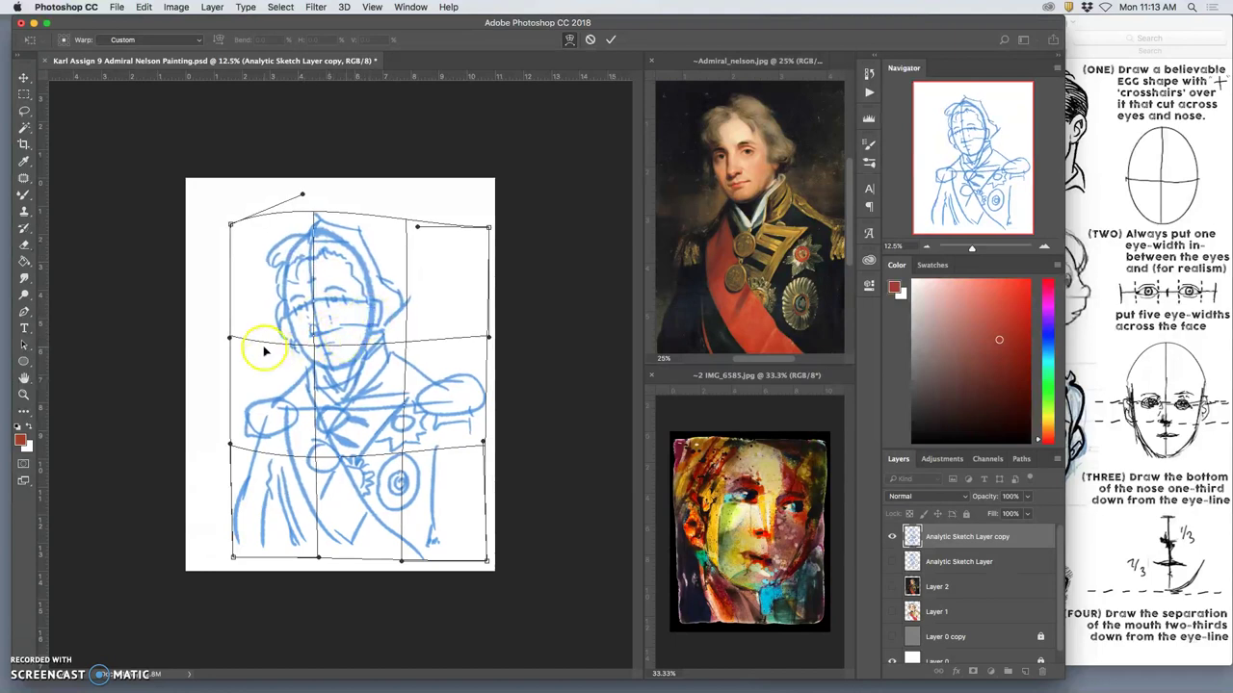
{"action": "left_click_drag", "start_coordinate": [266, 349], "coordinate": [256, 350]}
{"action": "left_click_drag", "start_coordinate": [350, 307], "coordinate": [369, 300]}
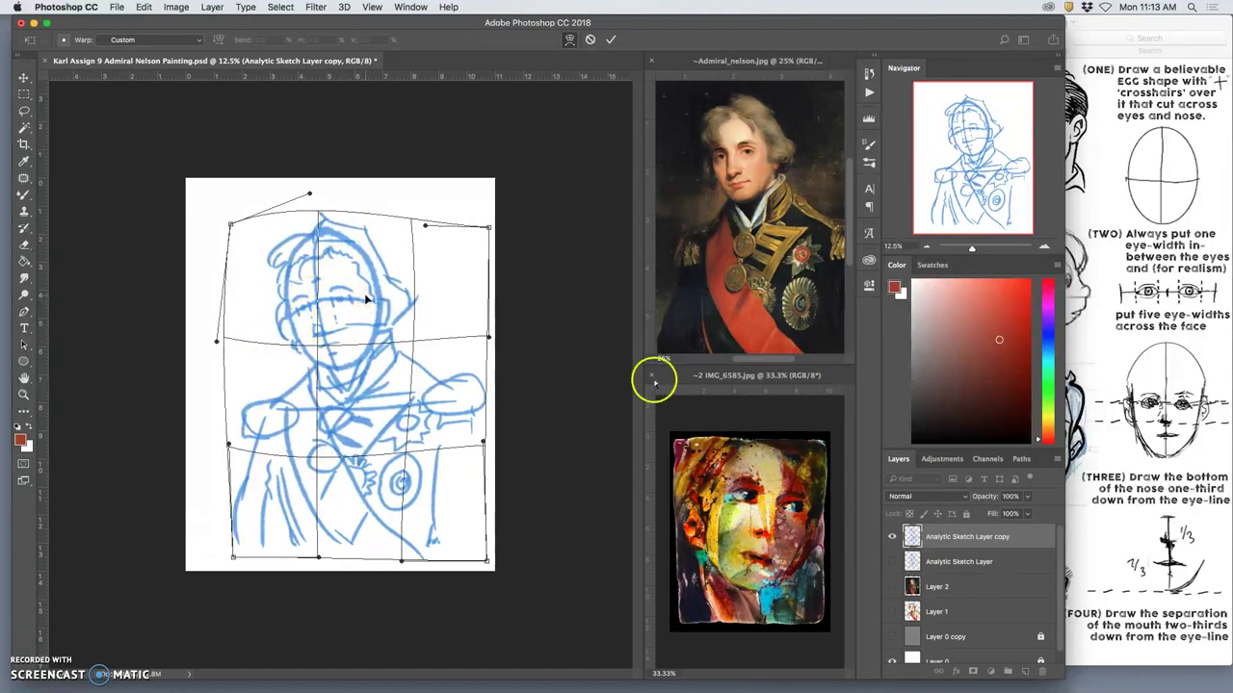
Switch to Preview to look at the Head Design Sheet master File and close its window.
{"action": "left_click", "coordinate": [1106, 255]}
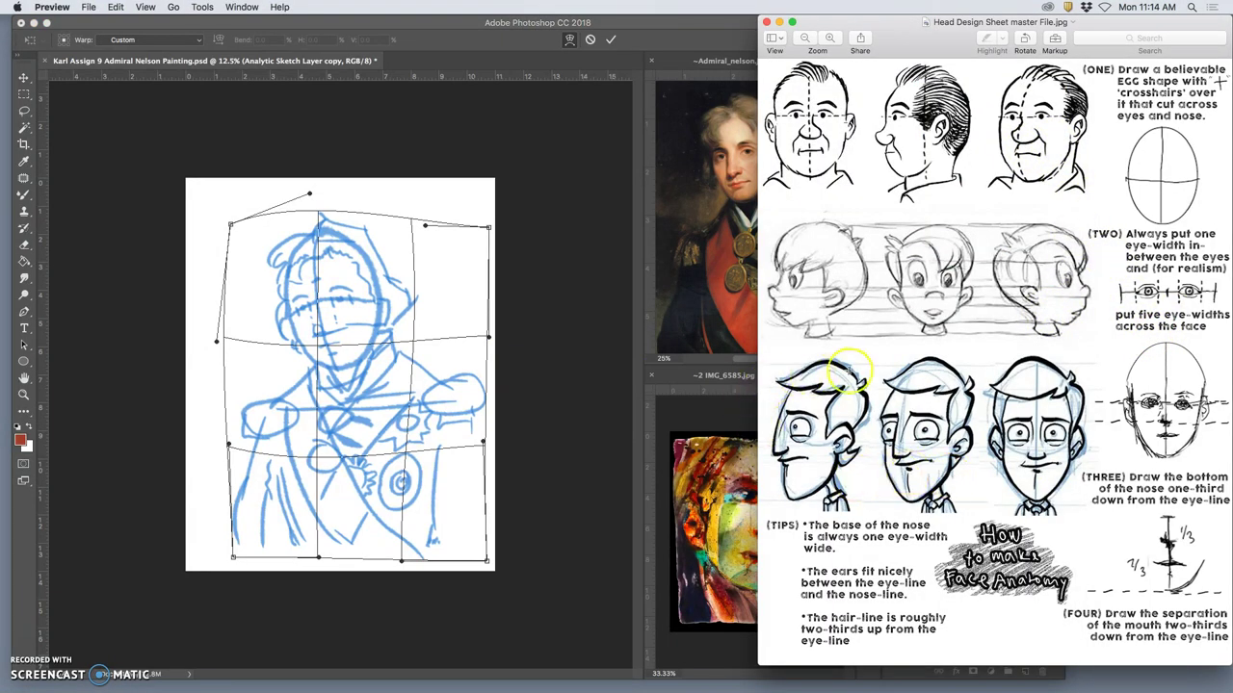
{"action": "left_click", "coordinate": [767, 21]}
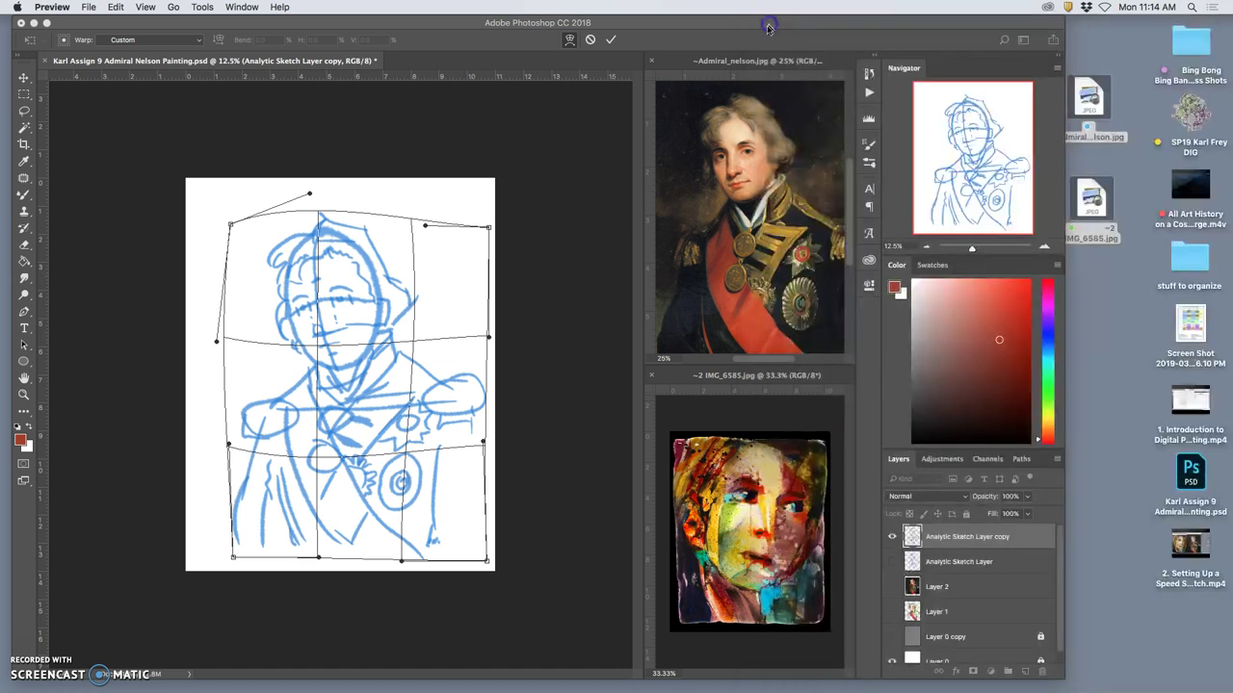
Warp the duplicated sketch's lower coat outward and its crown slightly upward, apply the transform and return to the Mixer Brush.
{"action": "left_click", "coordinate": [231, 450]}
{"action": "mouse_move", "coordinate": [246, 446]}
{"action": "left_mouse_down"}
{"action": "mouse_move", "coordinate": [247, 429]}
{"action": "mouse_move", "coordinate": [245, 529]}
{"action": "left_mouse_up"}
{"action": "left_click_drag", "start_coordinate": [394, 242], "coordinate": [391, 234]}
{"action": "left_click_drag", "start_coordinate": [410, 374], "coordinate": [410, 374]}
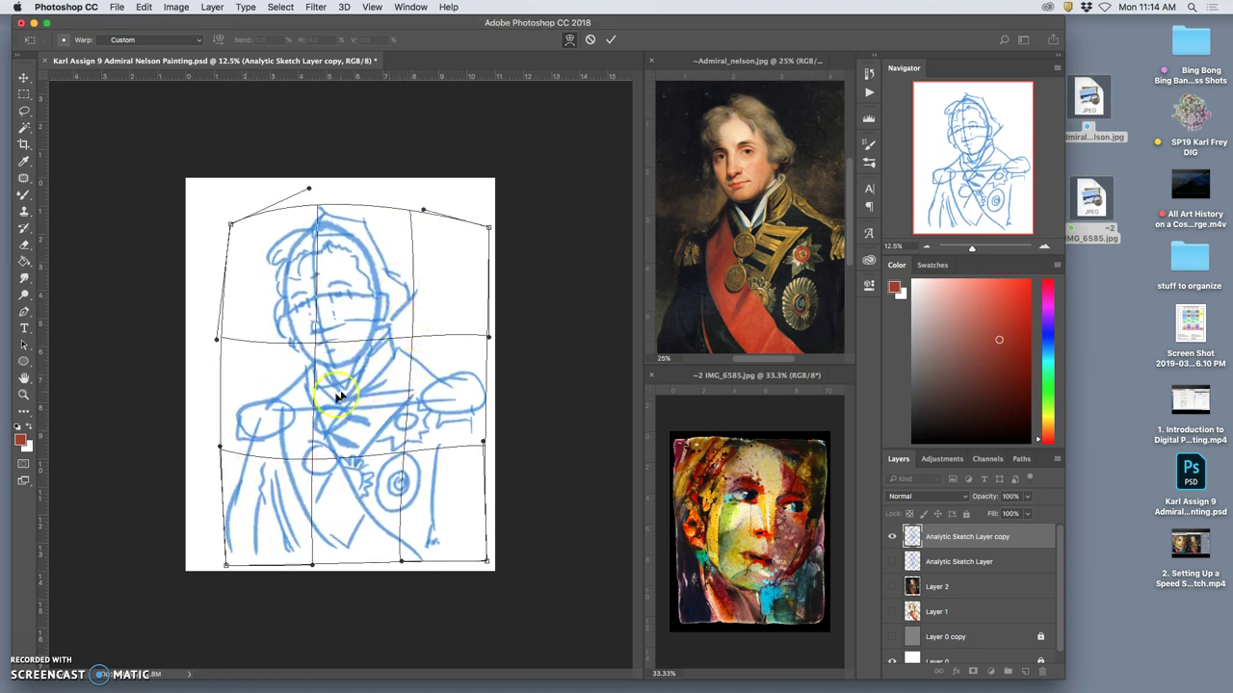
{"action": "left_click", "coordinate": [479, 518]}
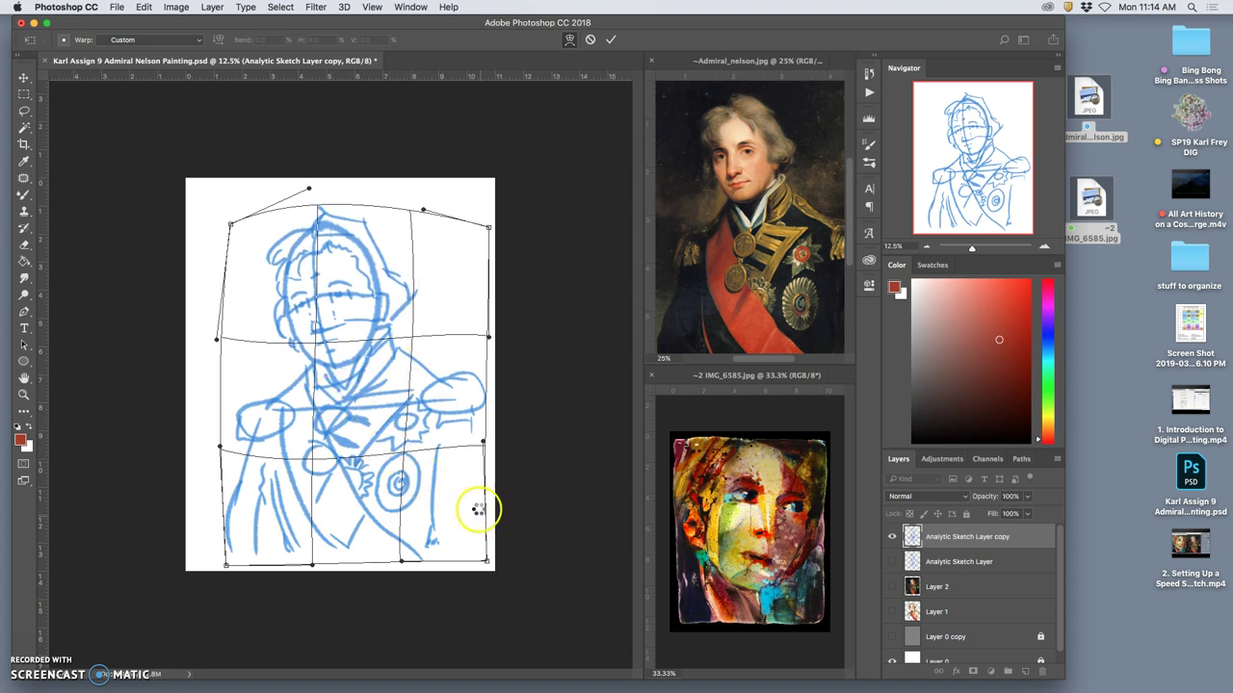
{"action": "key", "text": "Return"}
{"action": "key", "text": "b"}
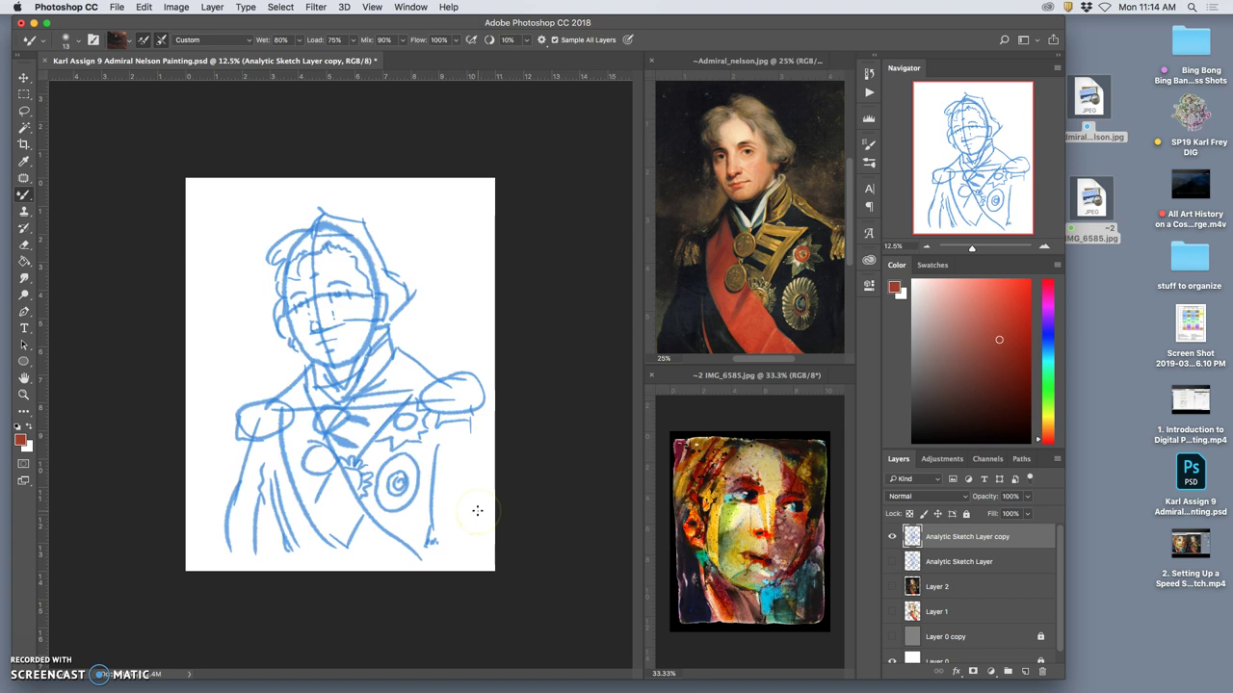
Compare the warped sketch copy with the original Analytic Sketch Layer by switching their visibility, leaving only the copy shown.
{"action": "left_click", "coordinate": [892, 540]}
{"action": "left_click", "coordinate": [891, 538]}
{"action": "left_click", "coordinate": [892, 561]}
{"action": "left_click", "coordinate": [892, 537]}
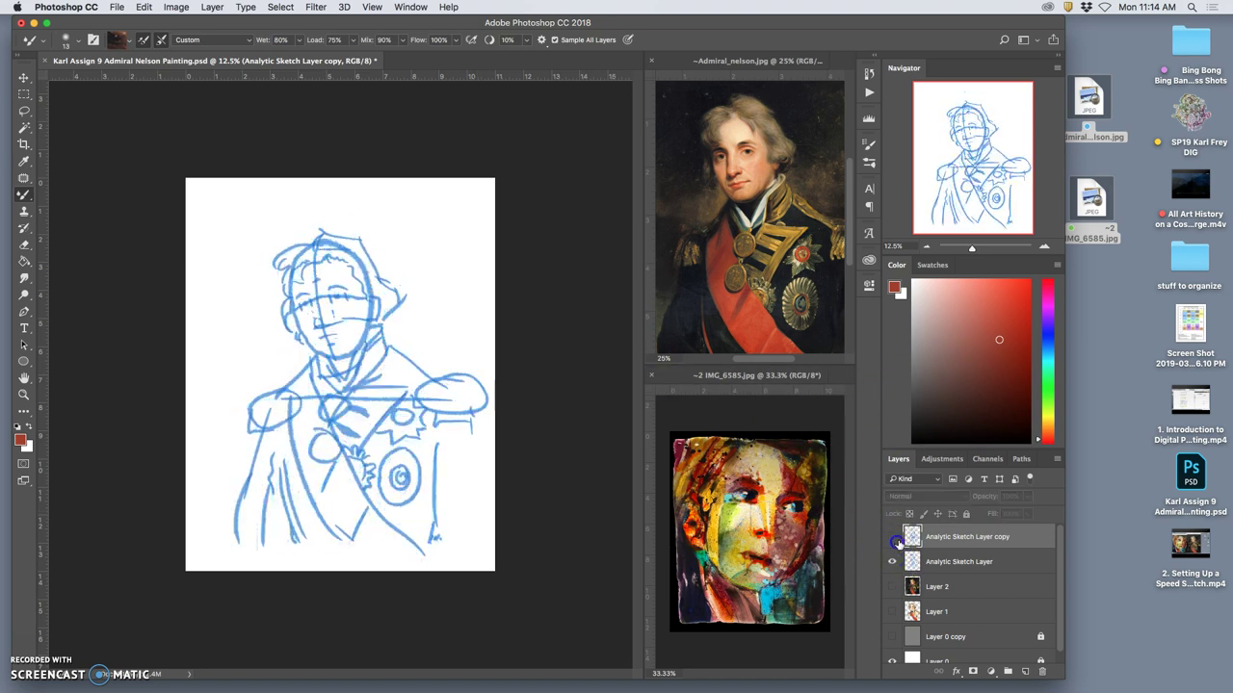
{"action": "left_click", "coordinate": [892, 538]}
{"action": "left_click", "coordinate": [891, 561]}
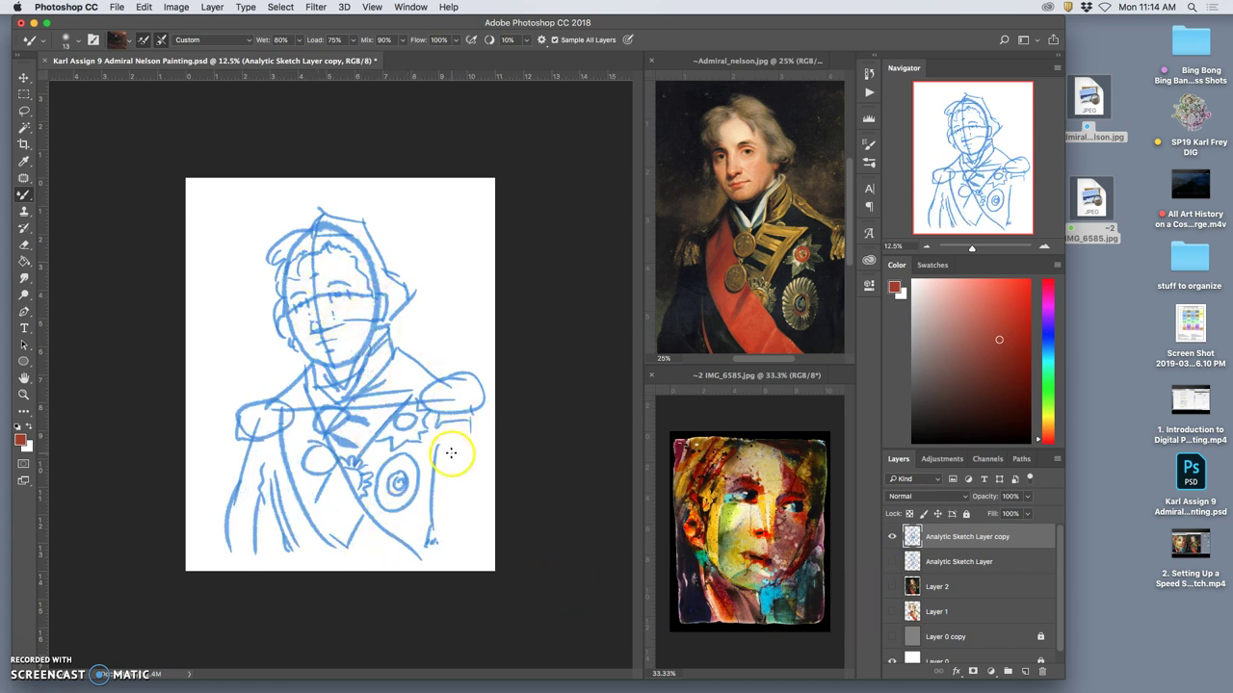
Warp the Analytic Sketch Layer copy again, adjusting the jaw, collar and shoulders slightly, and apply the transform.
{"action": "key", "text": "ctrl+t"}
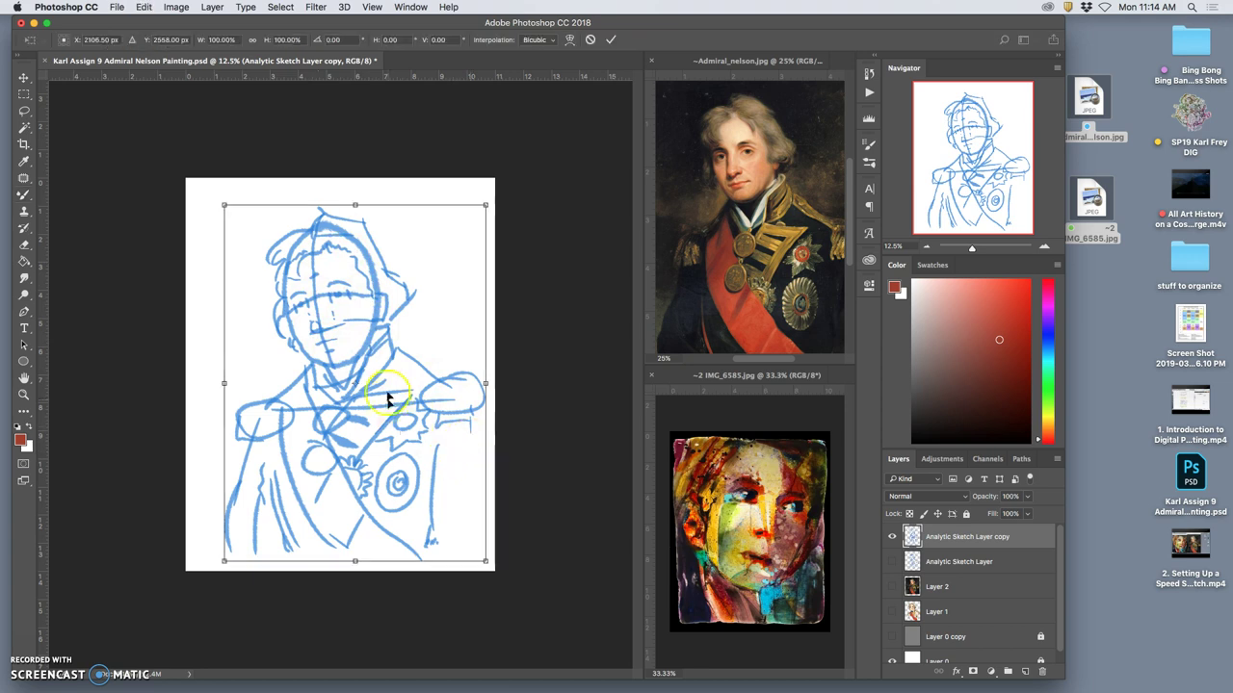
{"action": "right_click", "coordinate": [383, 375]}
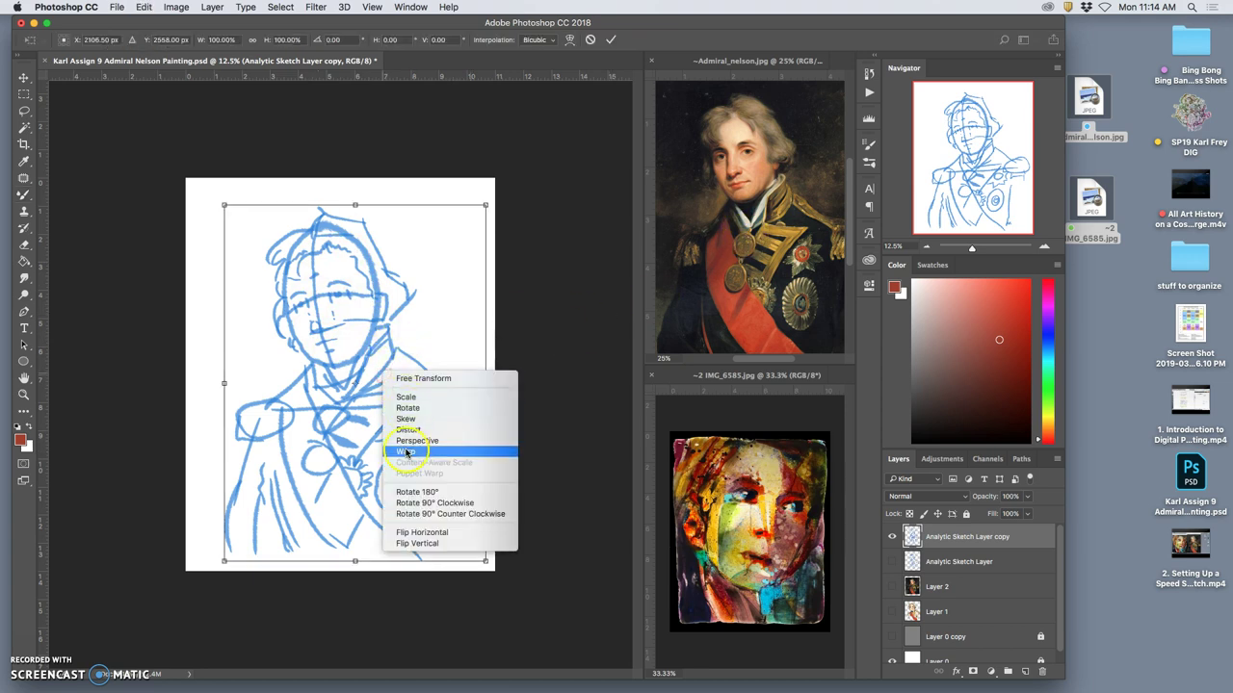
{"action": "left_click", "coordinate": [405, 451]}
{"action": "mouse_move", "coordinate": [320, 389]}
{"action": "left_mouse_down"}
{"action": "mouse_move", "coordinate": [309, 316]}
{"action": "mouse_move", "coordinate": [319, 389]}
{"action": "mouse_move", "coordinate": [385, 390]}
{"action": "left_mouse_up"}
{"action": "left_click_drag", "start_coordinate": [390, 440], "coordinate": [473, 462]}
{"action": "left_click_drag", "start_coordinate": [254, 239], "coordinate": [252, 242]}
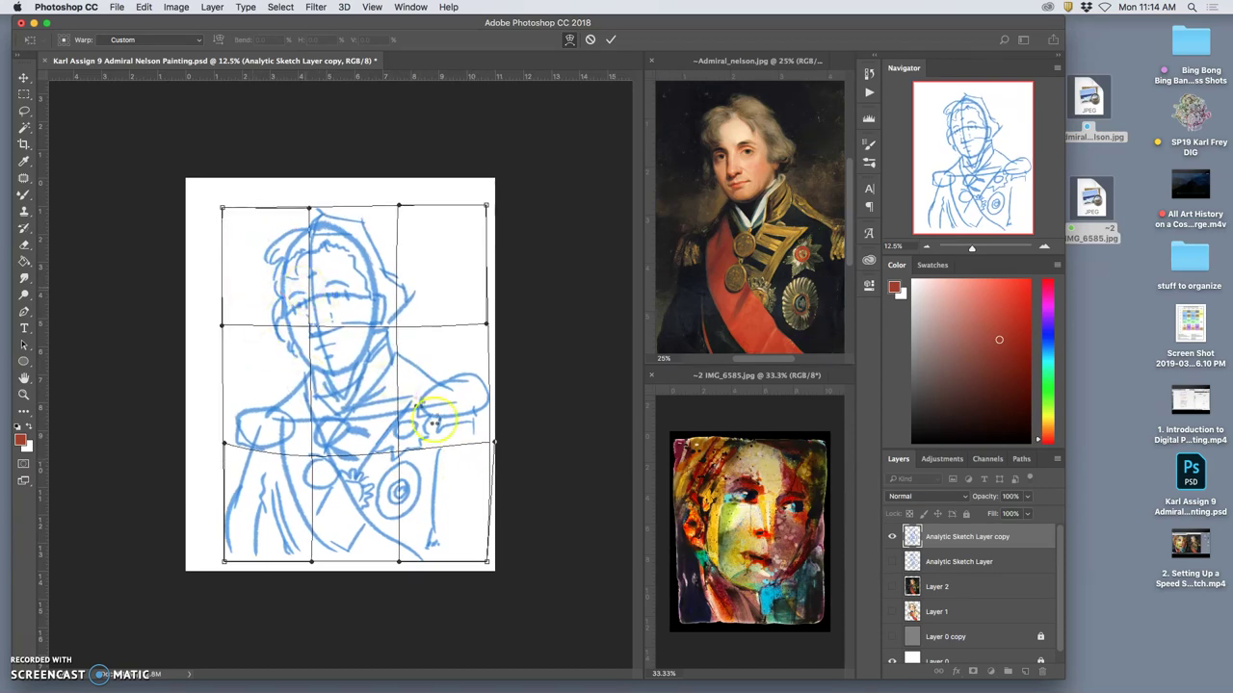
{"action": "double_click", "coordinate": [459, 457]}
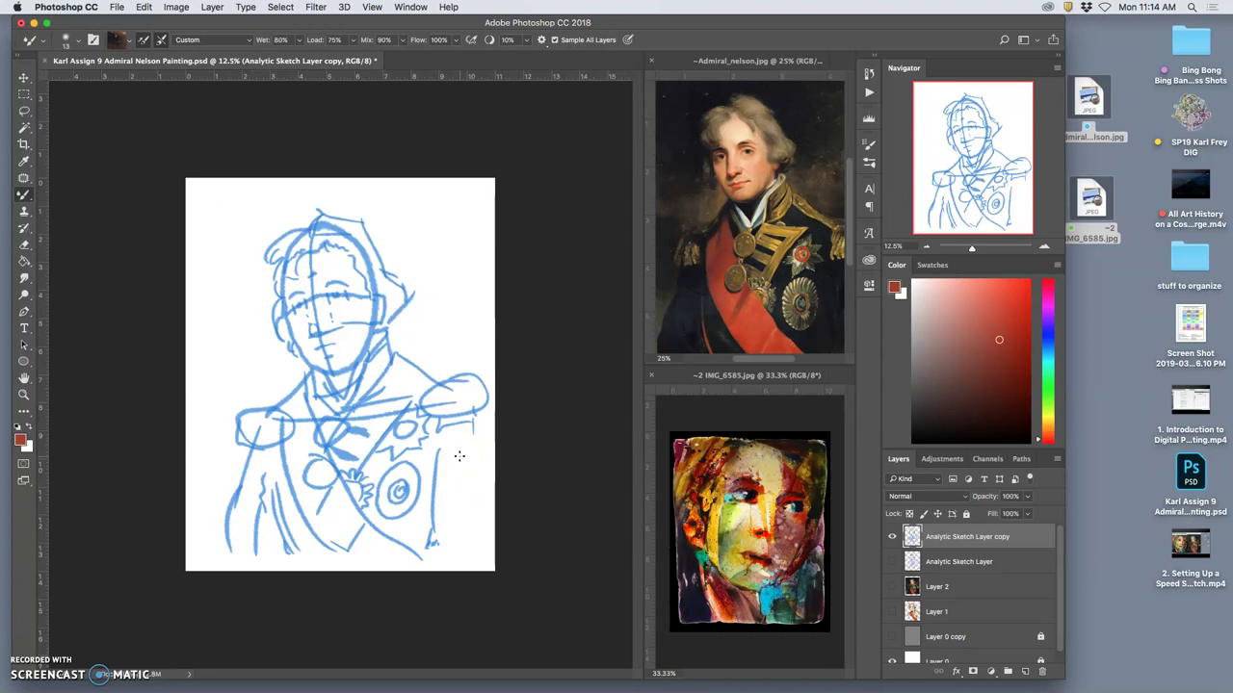
Toggle the latest warp off and on repeatedly to compare the sketch before and after, keeping the warped version.
{"action": "key", "text": "super+z"}
{"action": "key", "text": "super+z"}
{"action": "key", "text": "super+z"}
{"action": "key", "text": "super+z"}
{"action": "key", "text": "super+z"}
{"action": "key", "text": "super+z"}
{"action": "left_click", "coordinate": [644, 446]}
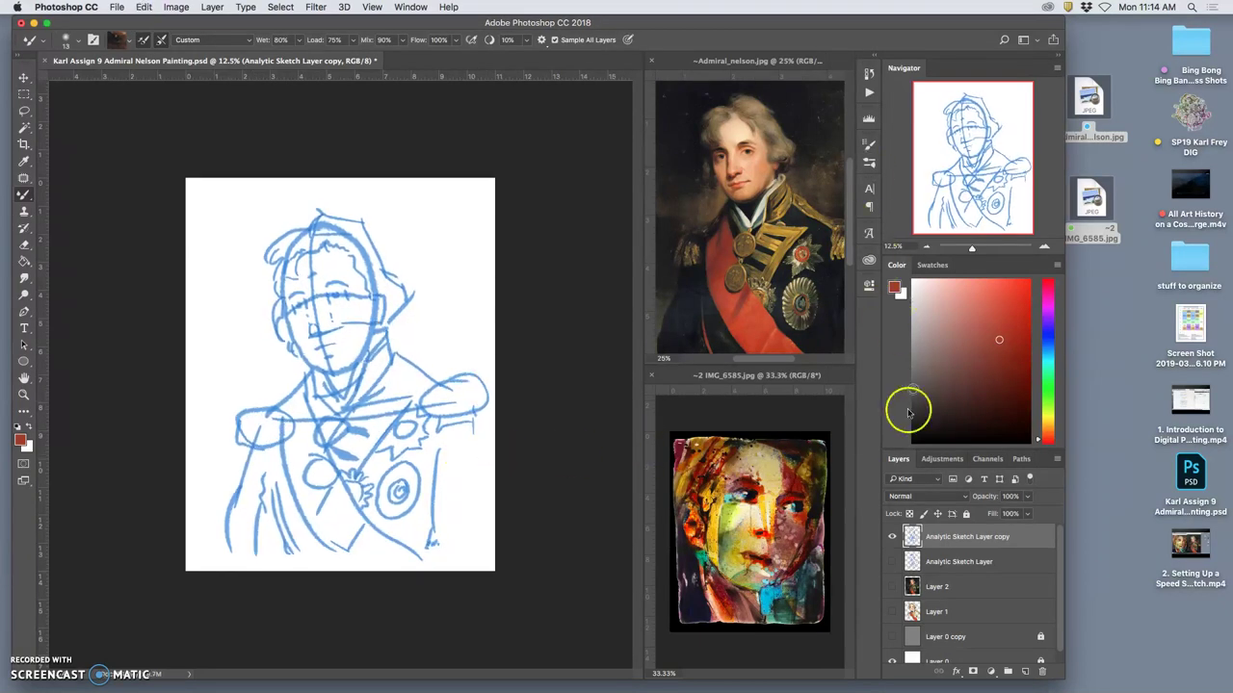
Add a new layer above the sketch copy and name it Base Color.
{"action": "left_click", "coordinate": [1025, 671]}
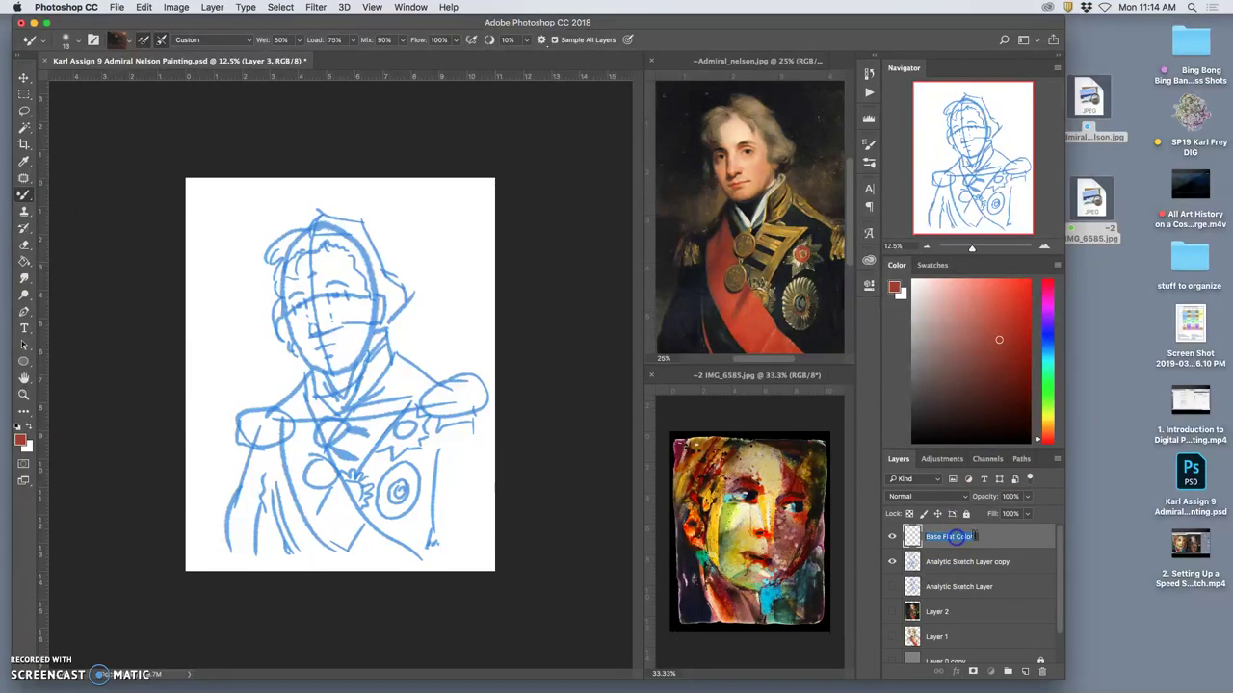
{"action": "double_click", "coordinate": [948, 536]}
{"action": "left_click", "coordinate": [951, 537]}
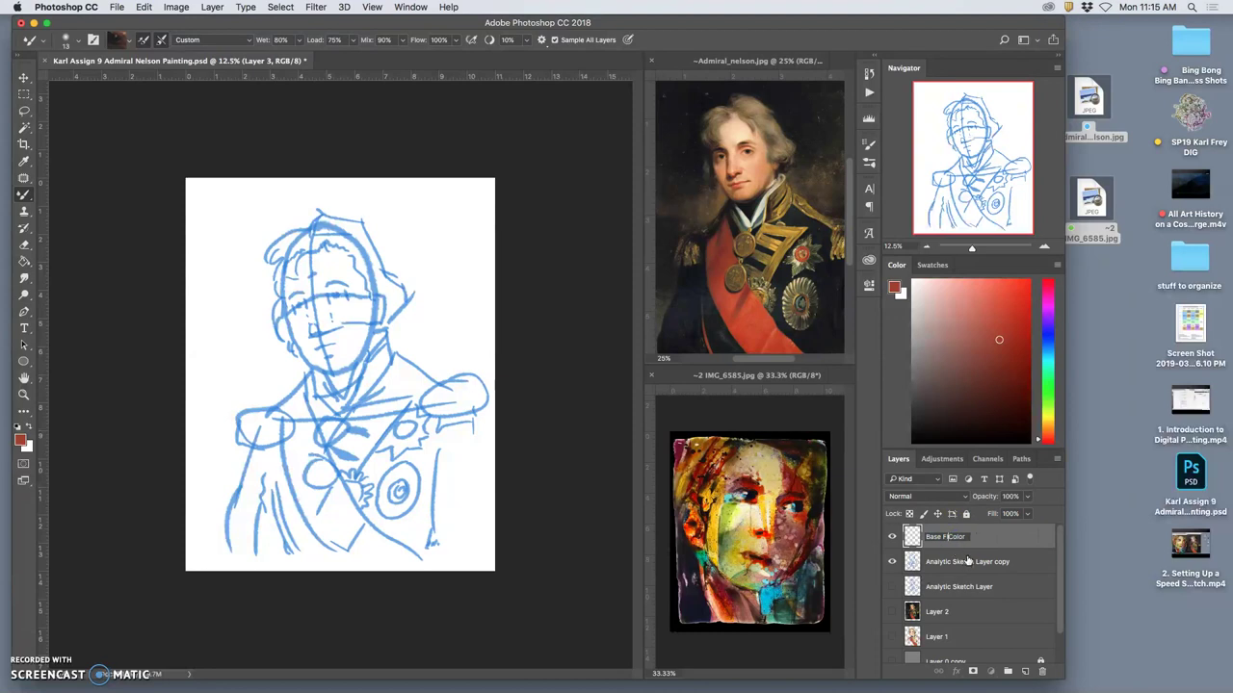
{"action": "left_click", "coordinate": [95, 166]}
Switch to the regular Brush tool and paint the forehead and nose with skin tones sampled from the Admiral Nelson portrait.
{"action": "left_click", "coordinate": [23, 194]}
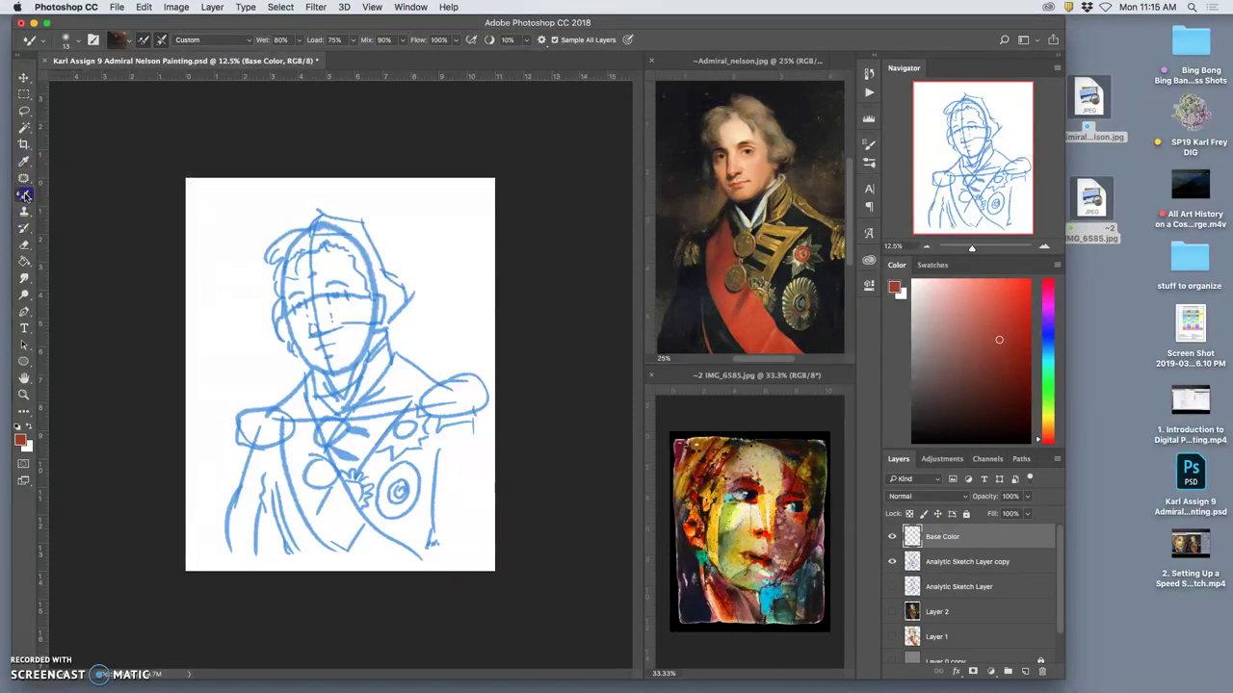
{"action": "left_click", "coordinate": [29, 195]}
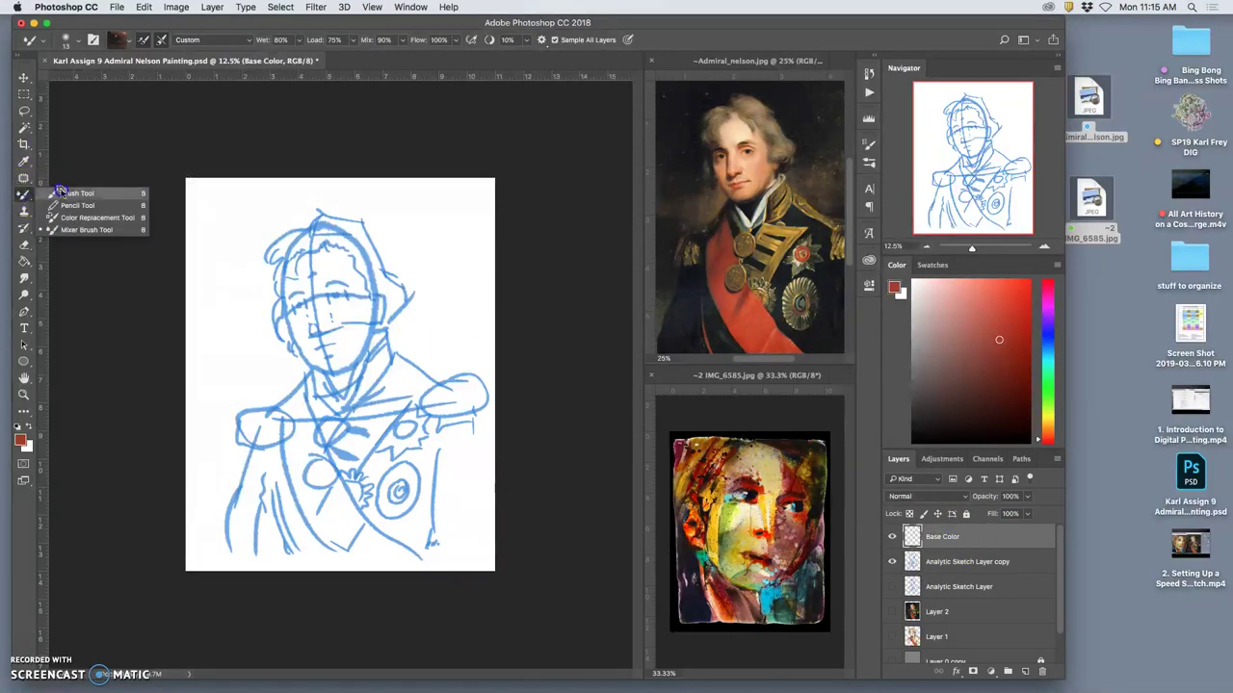
{"action": "left_click", "coordinate": [78, 192]}
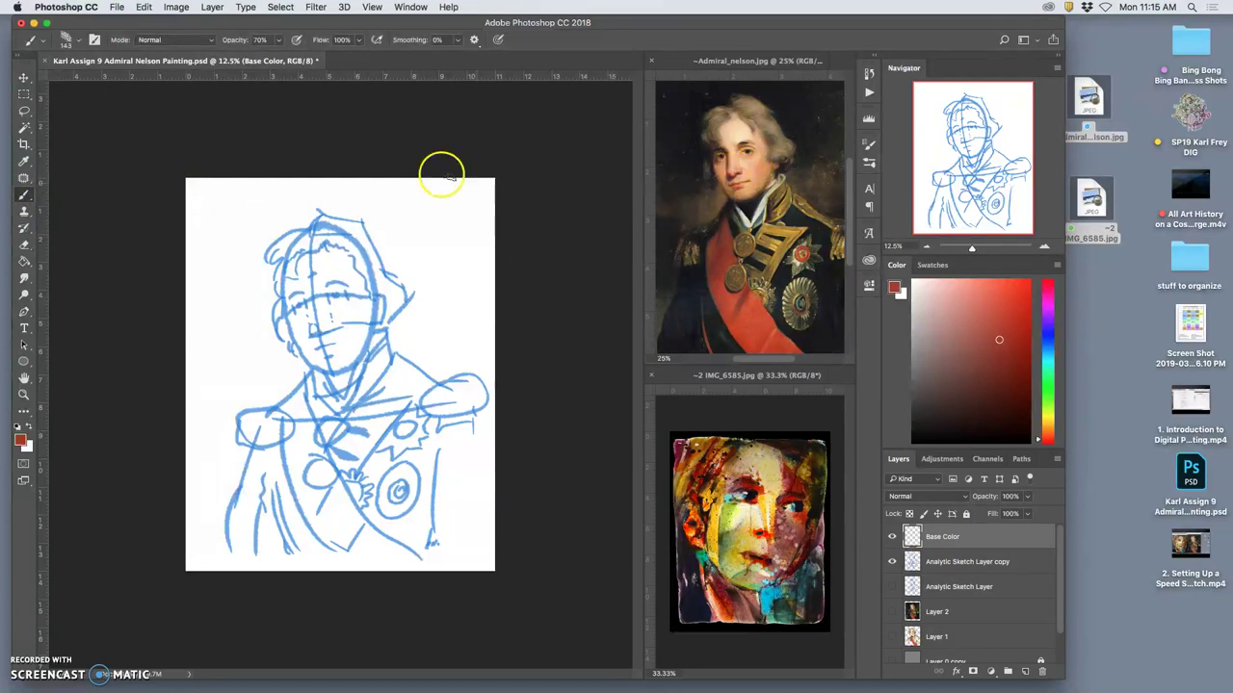
{"action": "left_click", "coordinate": [739, 136], "text": "alt"}
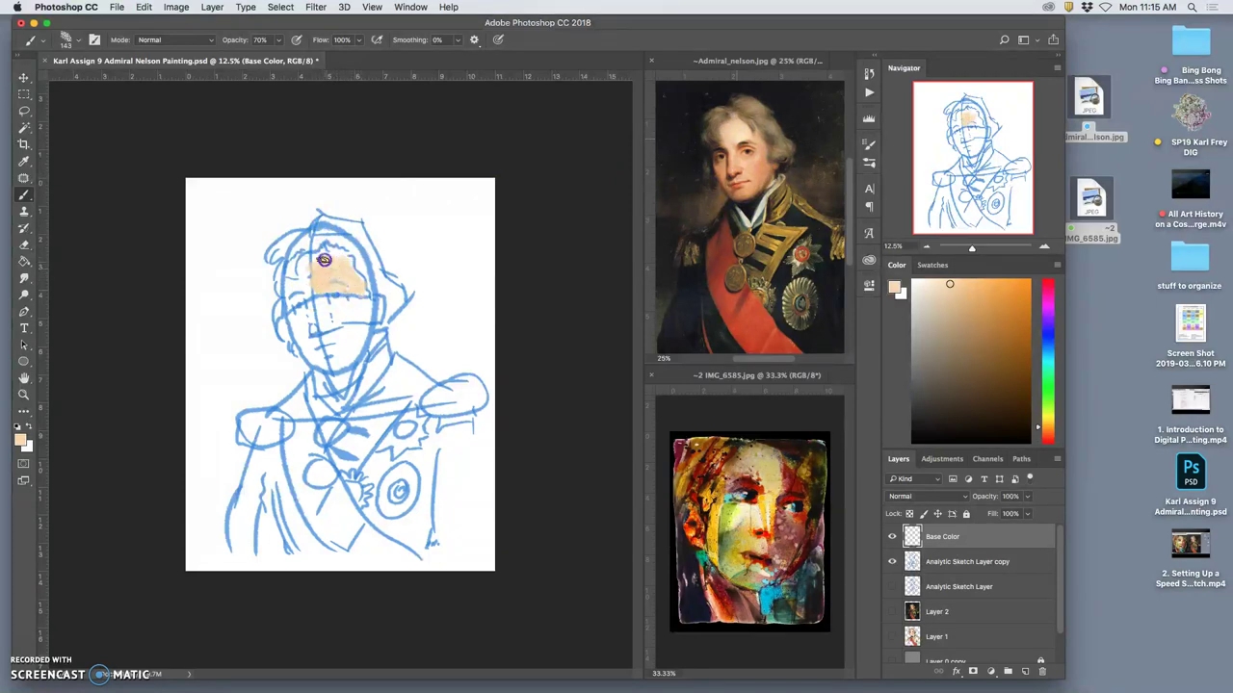
{"action": "left_click", "coordinate": [741, 176], "text": "alt"}
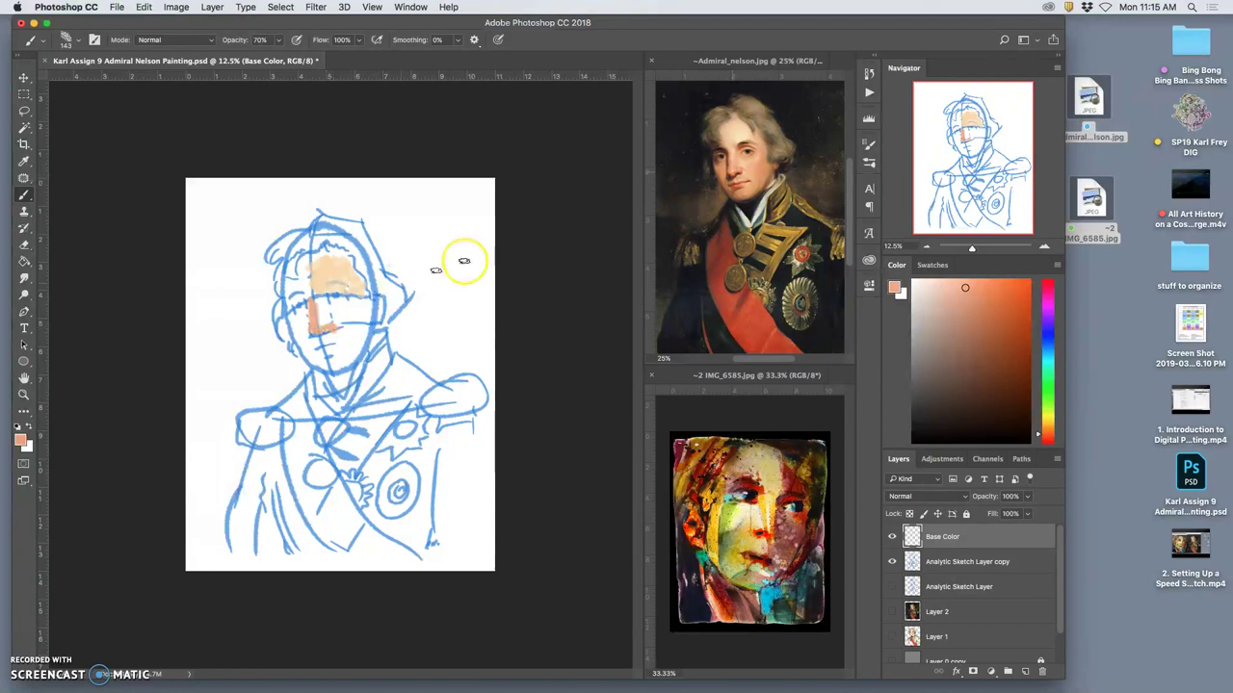
Paint the dark pupils, brown eye-socket shadows and shaded cheek with colors sampled from the matching portrait areas.
{"action": "left_click", "coordinate": [748, 149], "text": "alt"}
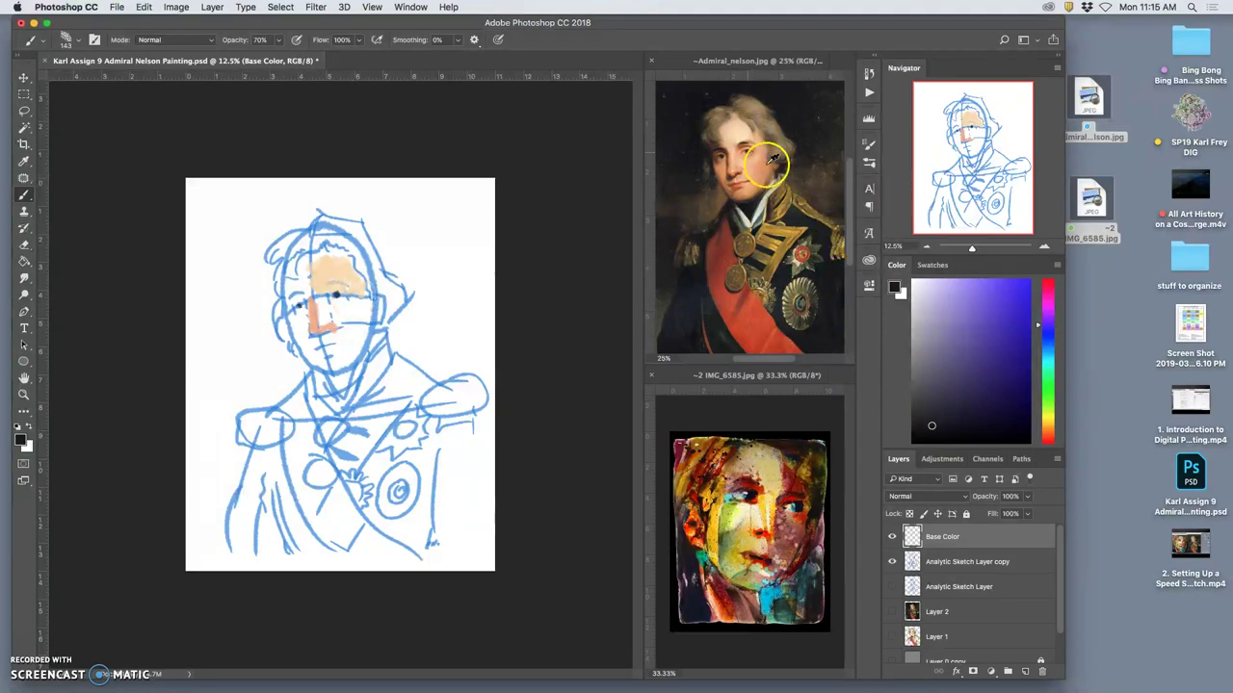
{"action": "left_click", "coordinate": [740, 152], "text": "alt"}
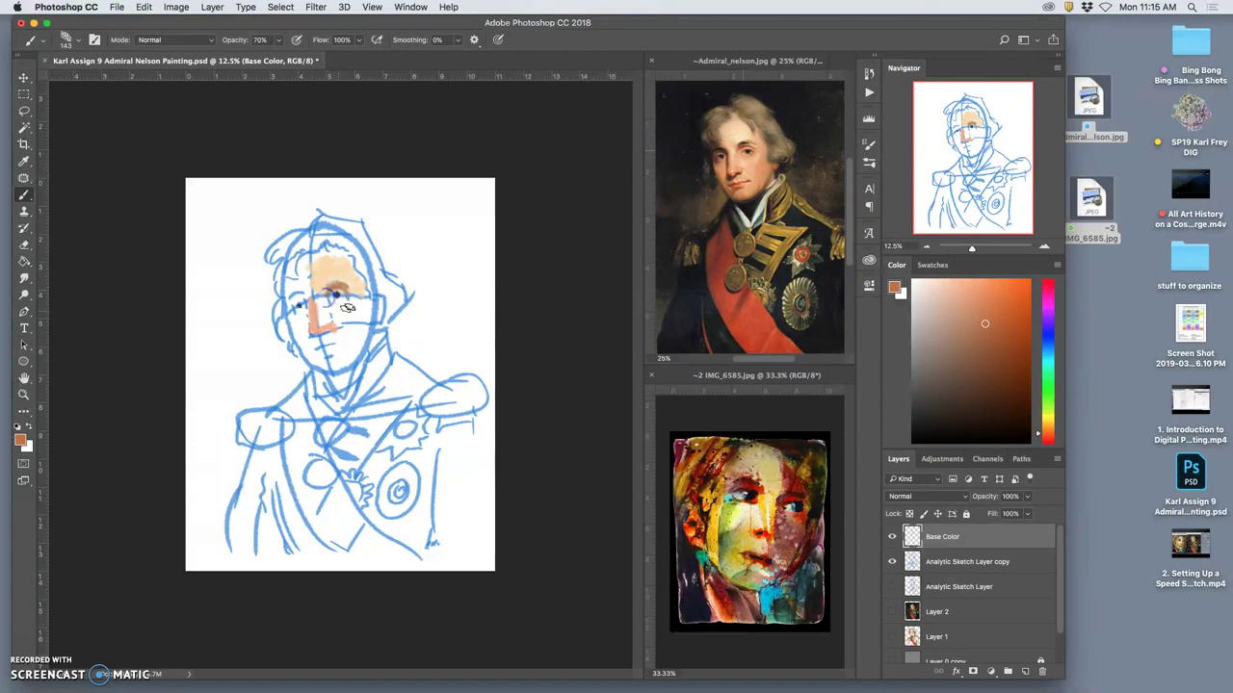
{"action": "left_click", "coordinate": [722, 154], "text": "alt"}
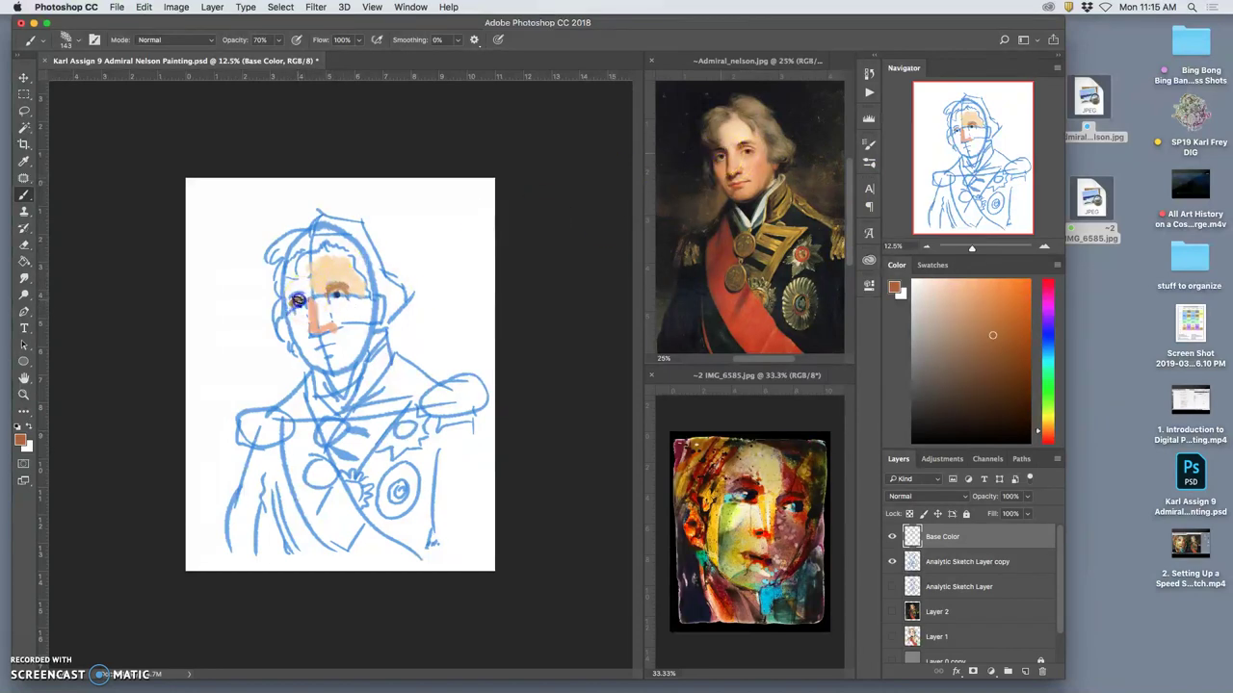
{"action": "left_click", "coordinate": [750, 166], "text": "alt"}
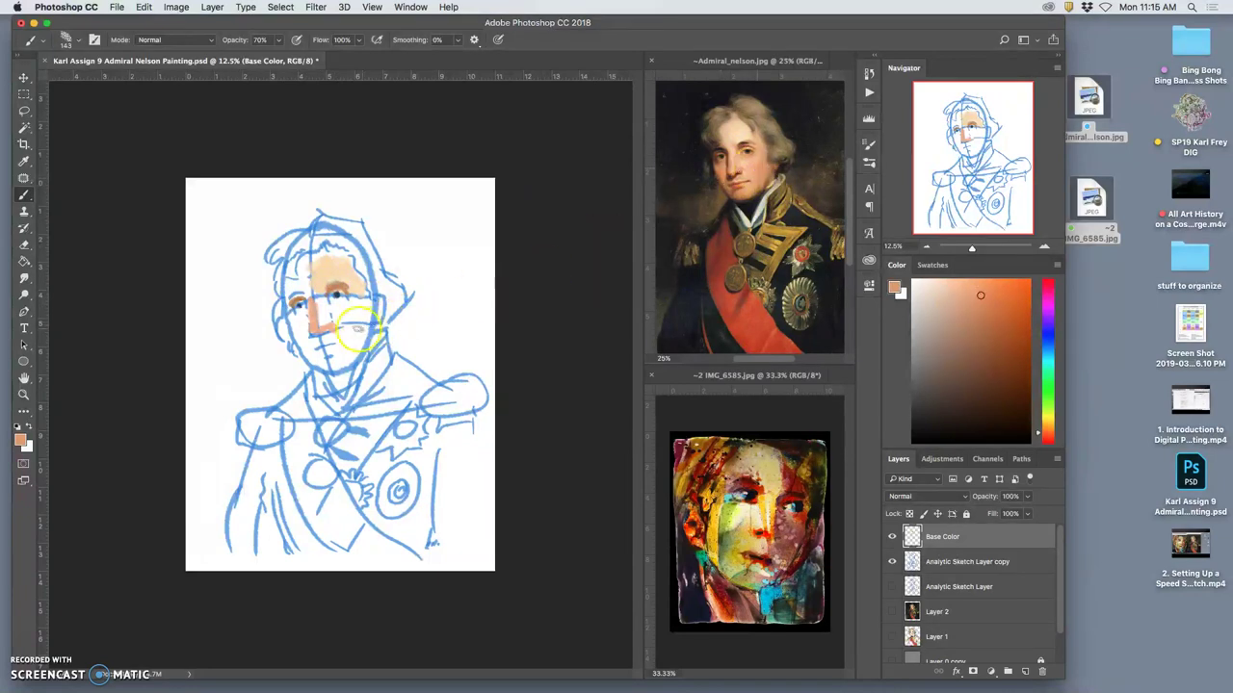
{"action": "left_click_drag", "start_coordinate": [364, 304], "coordinate": [366, 314]}
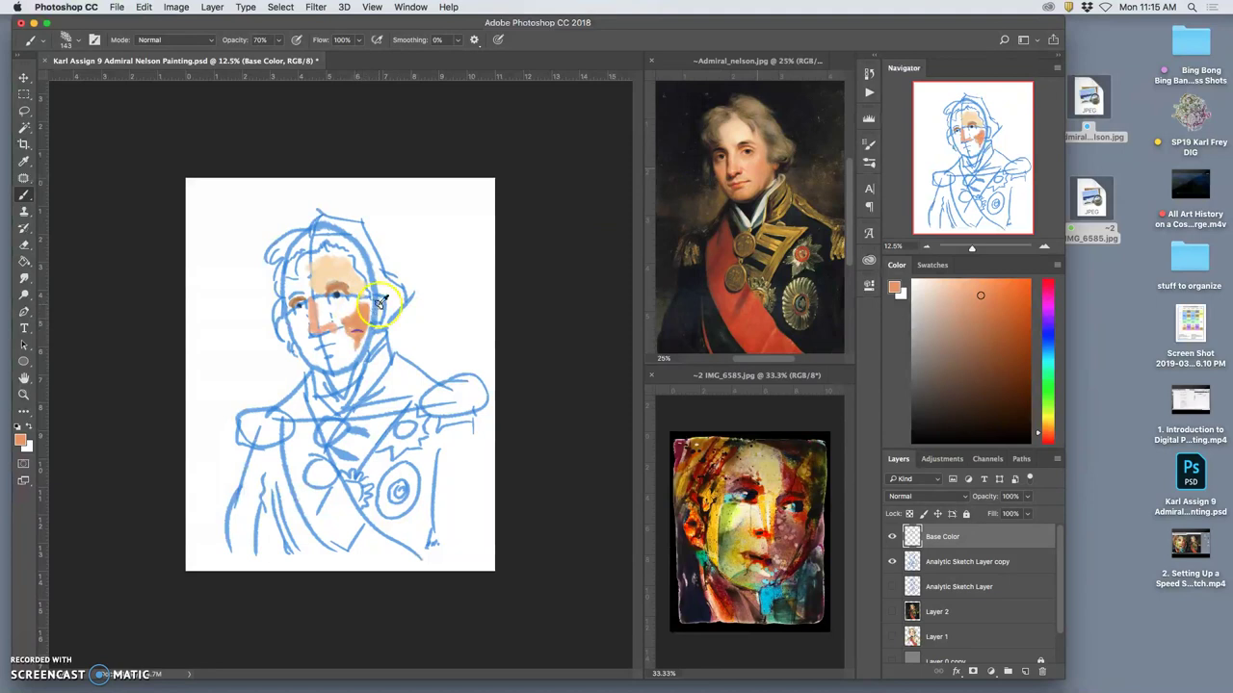
Paint the reddish lips and the chin on the Base Color layer with tones sampled from the portrait's mouth and jaw.
{"action": "left_click", "coordinate": [733, 181], "text": "alt"}
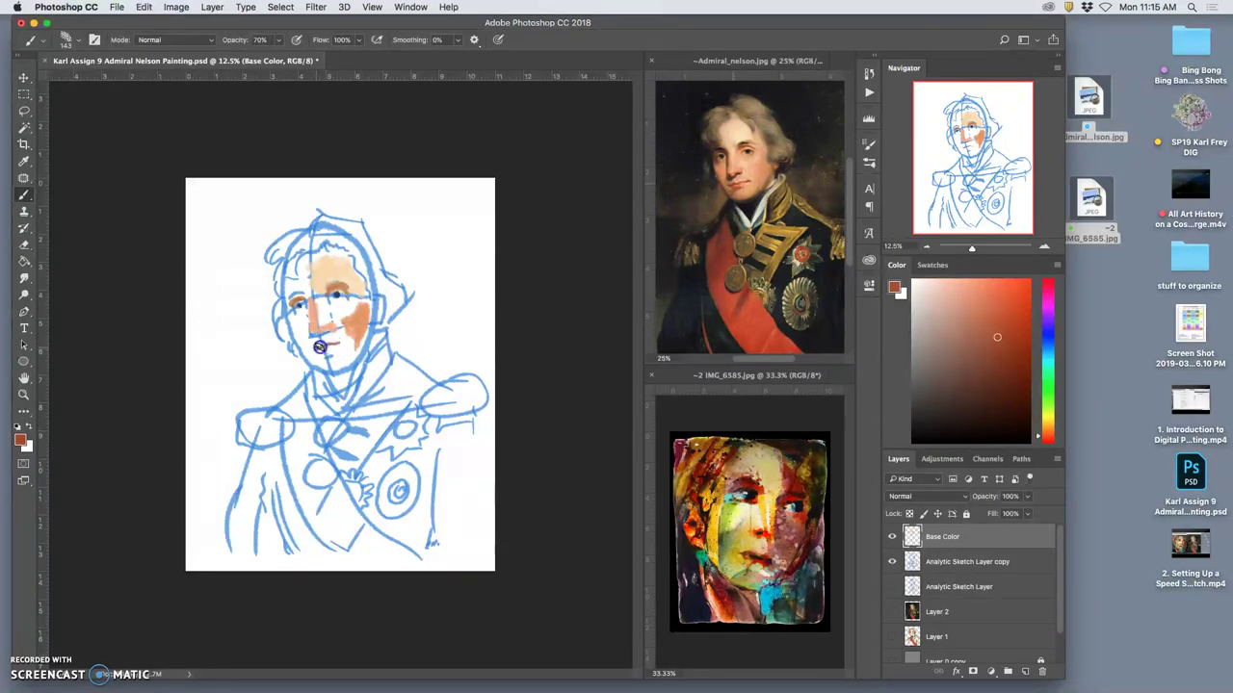
{"action": "left_click", "coordinate": [734, 183], "text": "alt"}
{"action": "left_click_drag", "start_coordinate": [368, 337], "coordinate": [323, 348]}
{"action": "left_click", "coordinate": [745, 188], "text": "alt"}
{"action": "left_click_drag", "start_coordinate": [323, 360], "coordinate": [342, 364]}
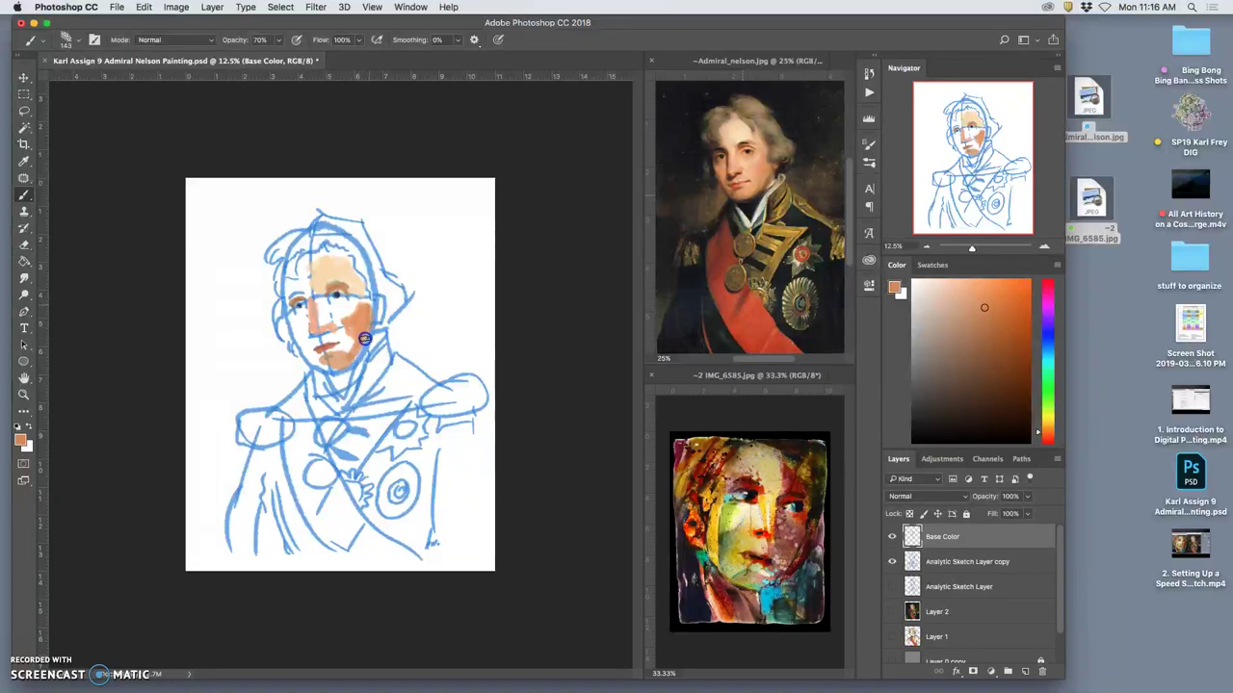
Fill the cheek area beside the nose with lighter skin tones sampled from the portrait's cheek.
{"action": "left_click", "coordinate": [760, 154], "text": "alt"}
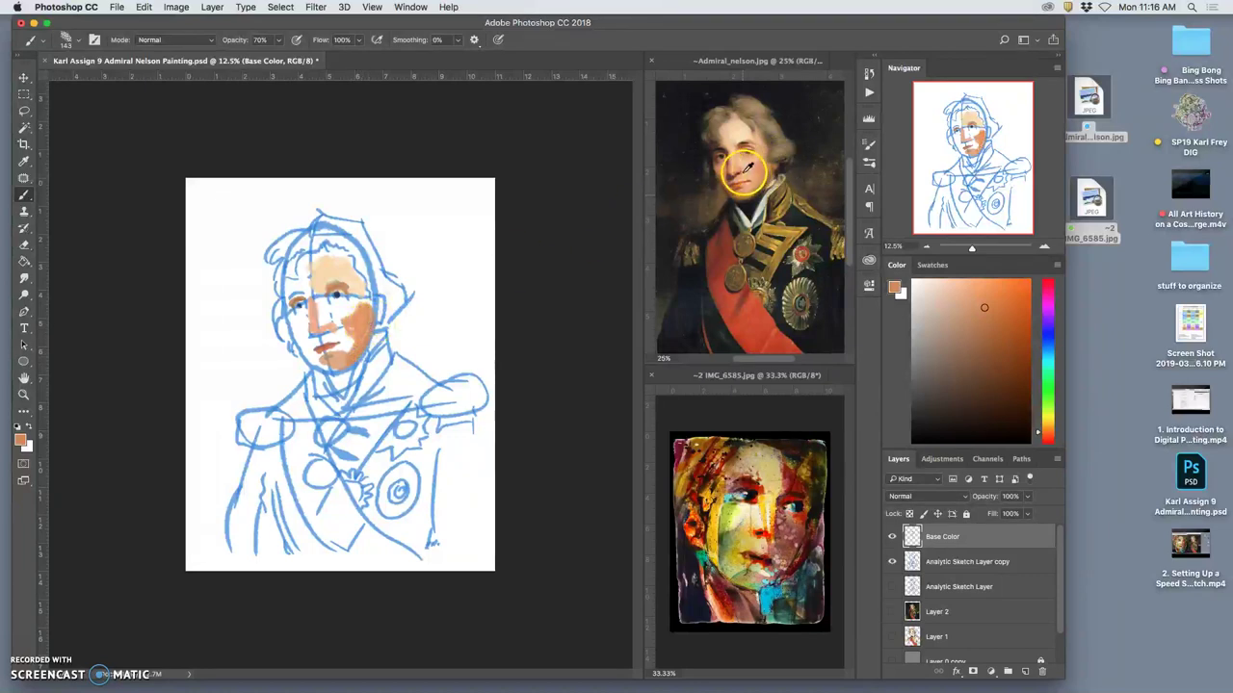
{"action": "left_click", "coordinate": [335, 317]}
{"action": "left_click_drag", "start_coordinate": [335, 318], "coordinate": [327, 314]}
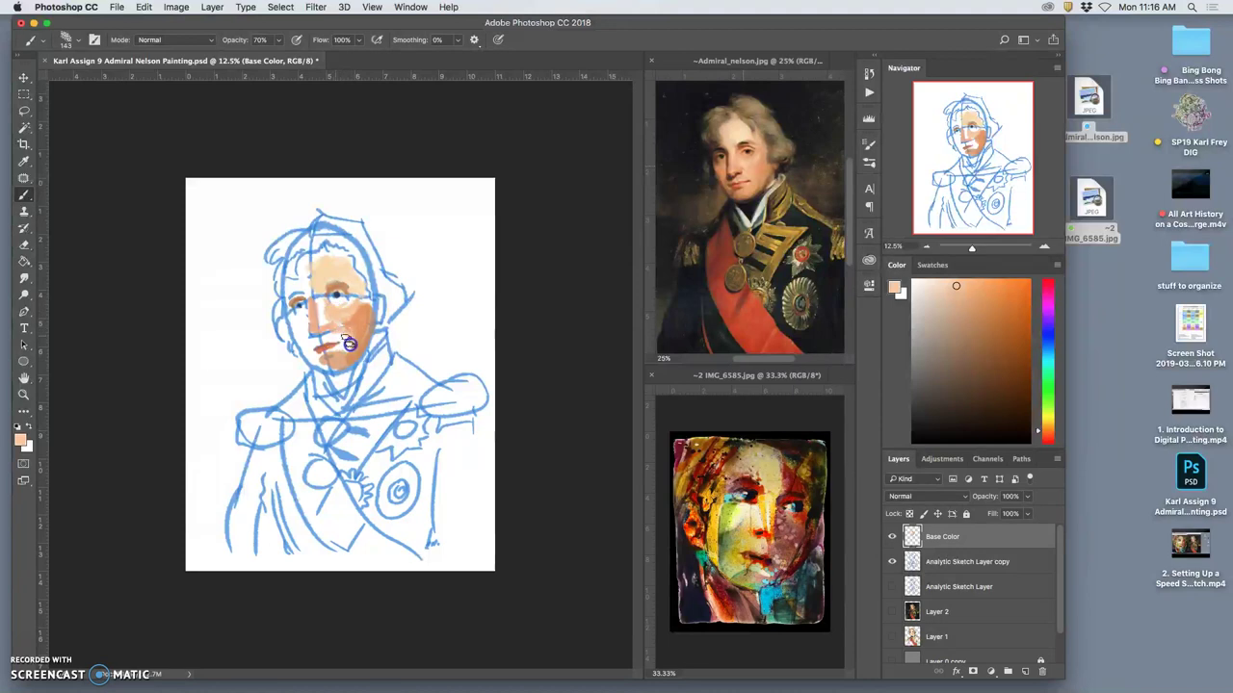
{"action": "left_click", "coordinate": [747, 169], "text": "alt"}
Paint pale forehead-tone highlights down the nose and across the lit side of the face, and cover the upper-lip area in peach.
{"action": "left_click", "coordinate": [738, 138], "text": "alt"}
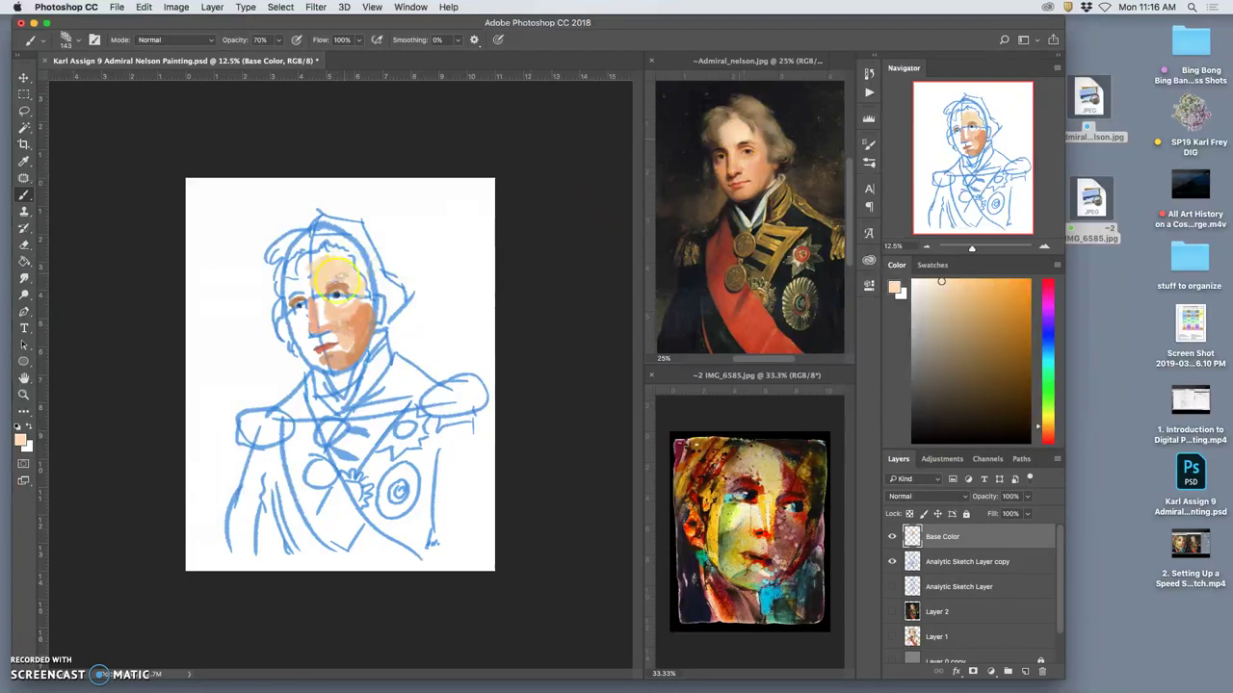
{"action": "mouse_move", "coordinate": [329, 278]}
{"action": "left_mouse_down"}
{"action": "mouse_move", "coordinate": [316, 328]}
{"action": "mouse_move", "coordinate": [363, 306]}
{"action": "mouse_move", "coordinate": [341, 329]}
{"action": "mouse_move", "coordinate": [355, 322]}
{"action": "mouse_move", "coordinate": [355, 333]}
{"action": "mouse_move", "coordinate": [330, 316]}
{"action": "left_mouse_up"}
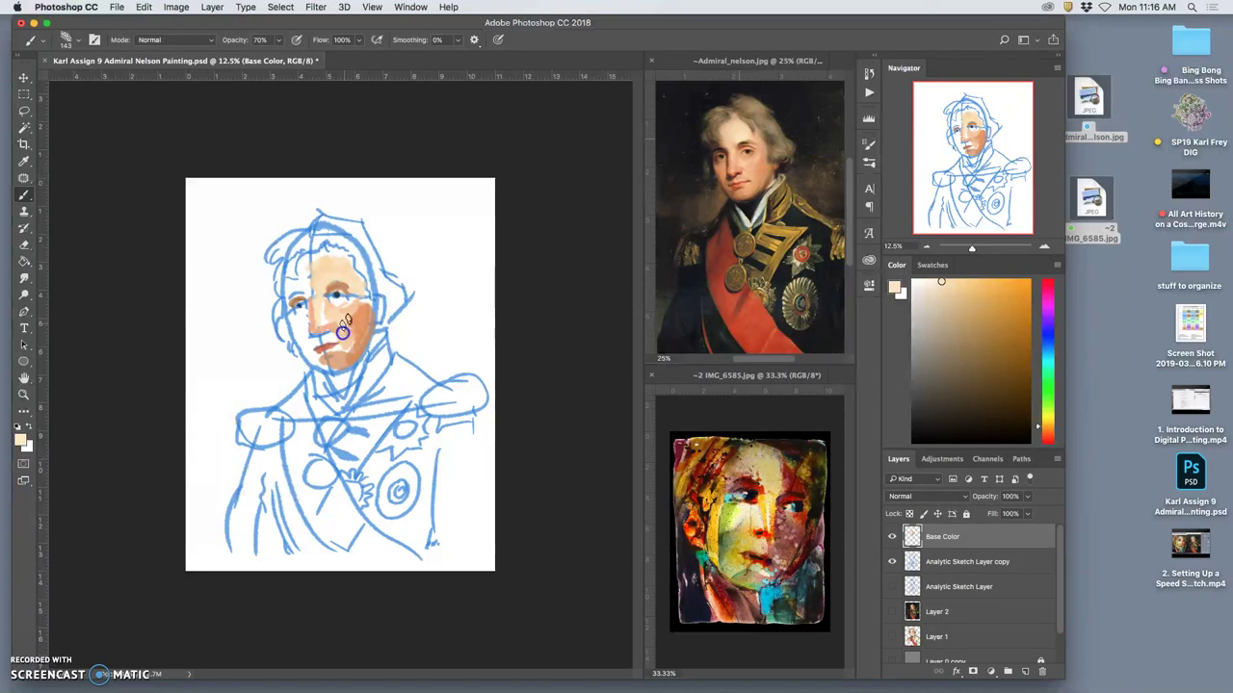
{"action": "mouse_move", "coordinate": [341, 323]}
{"action": "left_mouse_down"}
{"action": "mouse_move", "coordinate": [291, 347]}
{"action": "mouse_move", "coordinate": [297, 330]}
{"action": "left_mouse_up"}
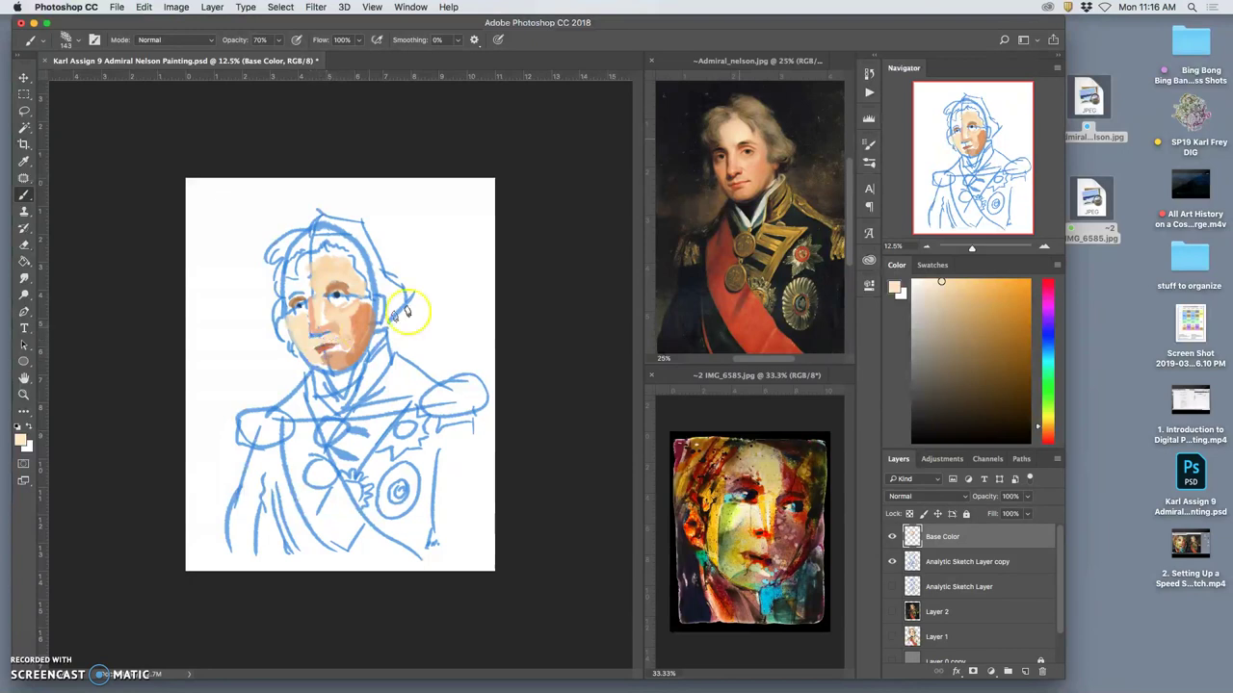
{"action": "left_click", "coordinate": [745, 173], "text": "alt"}
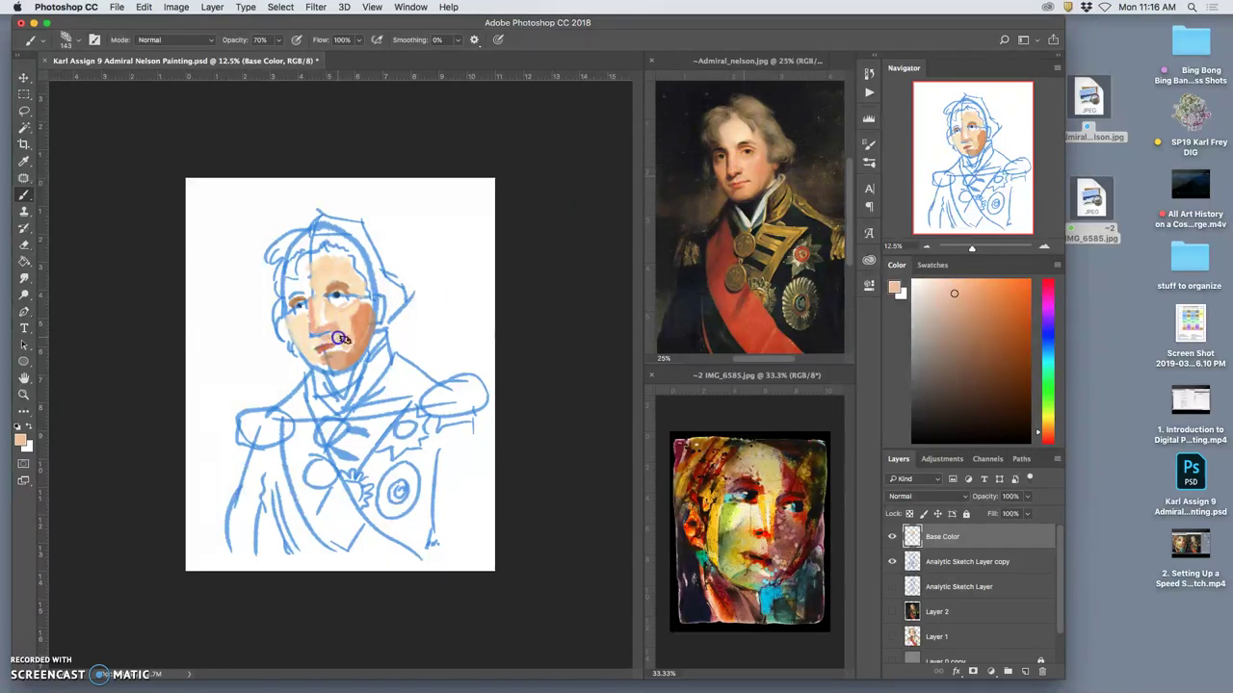
Sample a dark brown from the portrait's mouth and darken the nostrils and the eye on the lit side.
{"action": "left_click", "coordinate": [730, 178], "text": "alt"}
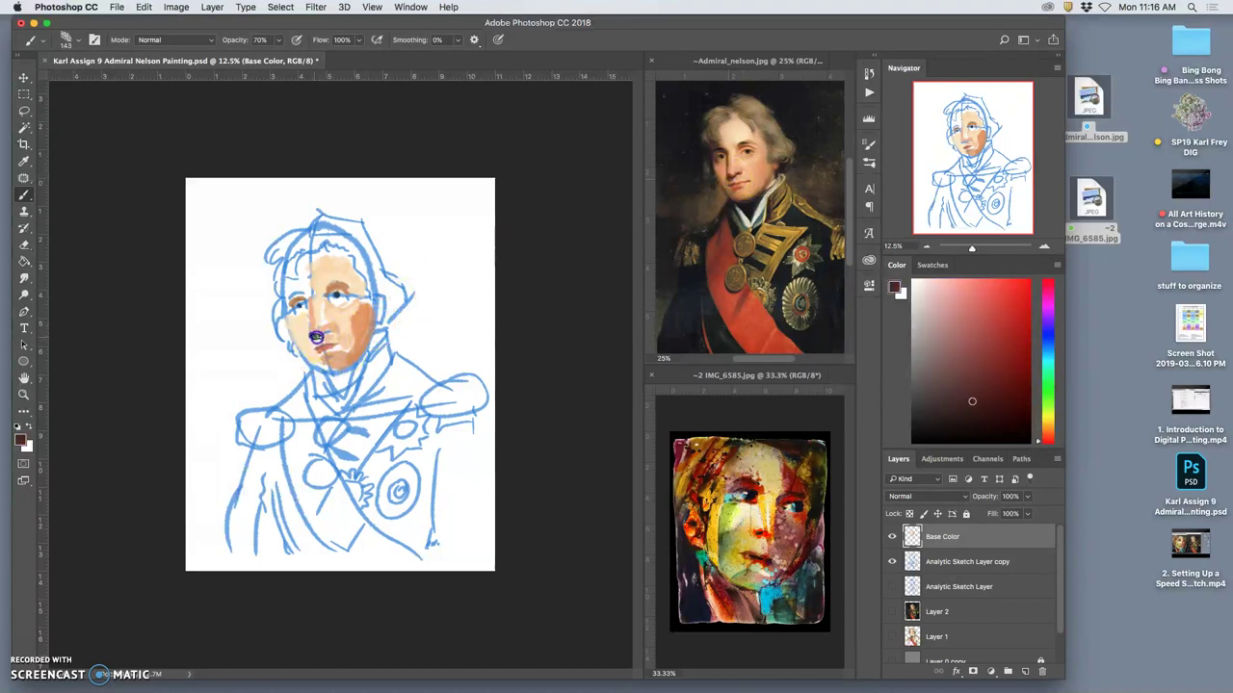
{"action": "left_click_drag", "start_coordinate": [318, 336], "coordinate": [328, 334]}
{"action": "left_click_drag", "start_coordinate": [293, 305], "coordinate": [297, 303]}
Block in the hair beside the lit forehead with browns sampled from the portrait's hair and hide the Analytic Sketch Layer copy.
{"action": "left_click", "coordinate": [713, 129], "text": "alt"}
{"action": "left_click_drag", "start_coordinate": [291, 260], "coordinate": [276, 281]}
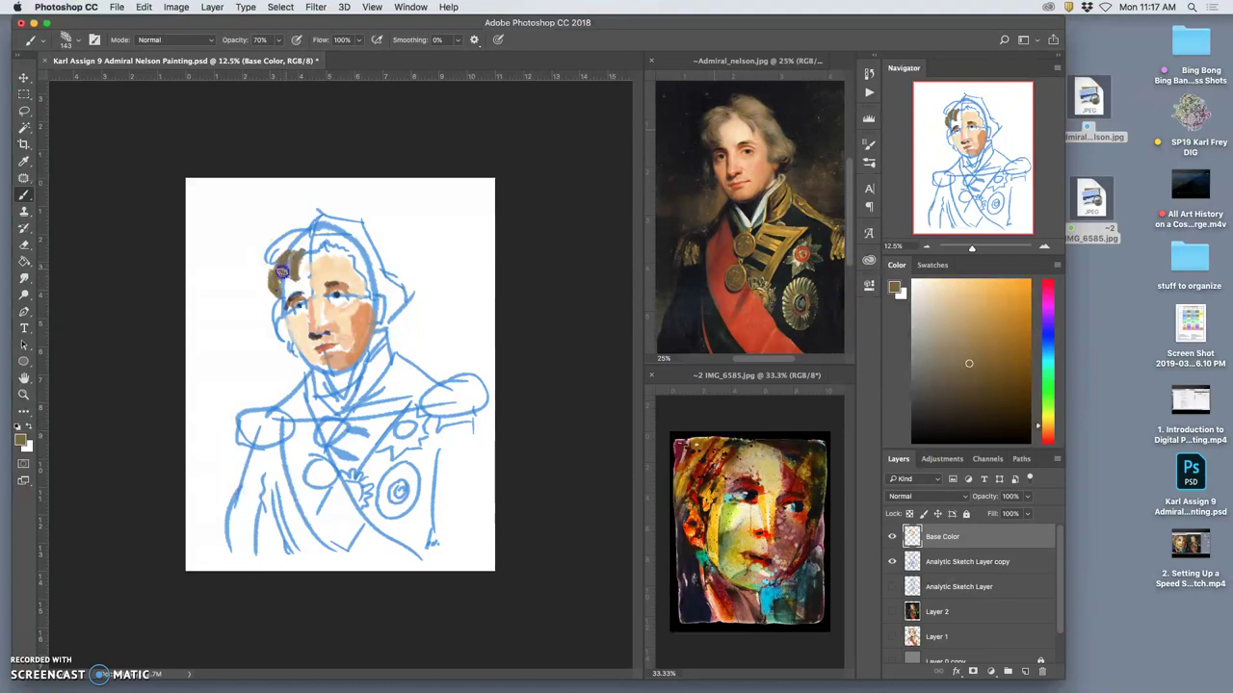
{"action": "mouse_move", "coordinate": [307, 250]}
{"action": "left_mouse_down"}
{"action": "mouse_move", "coordinate": [273, 261]}
{"action": "mouse_move", "coordinate": [337, 231]}
{"action": "mouse_move", "coordinate": [280, 256]}
{"action": "left_mouse_up"}
{"action": "left_click", "coordinate": [783, 154], "text": "alt"}
{"action": "left_click", "coordinate": [726, 118], "text": "alt"}
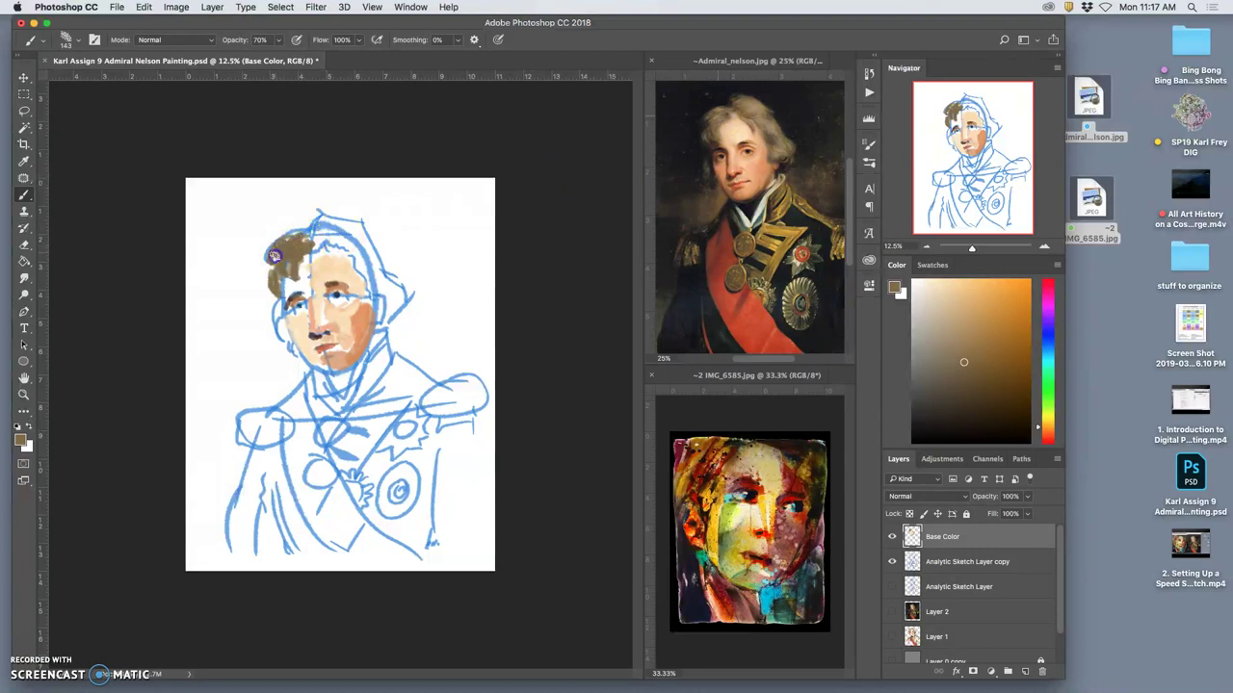
{"action": "left_click", "coordinate": [683, 126], "text": "alt"}
{"action": "left_click", "coordinate": [721, 121], "text": "alt"}
{"action": "left_click", "coordinate": [286, 262]}
{"action": "left_click_drag", "start_coordinate": [286, 262], "coordinate": [306, 252]}
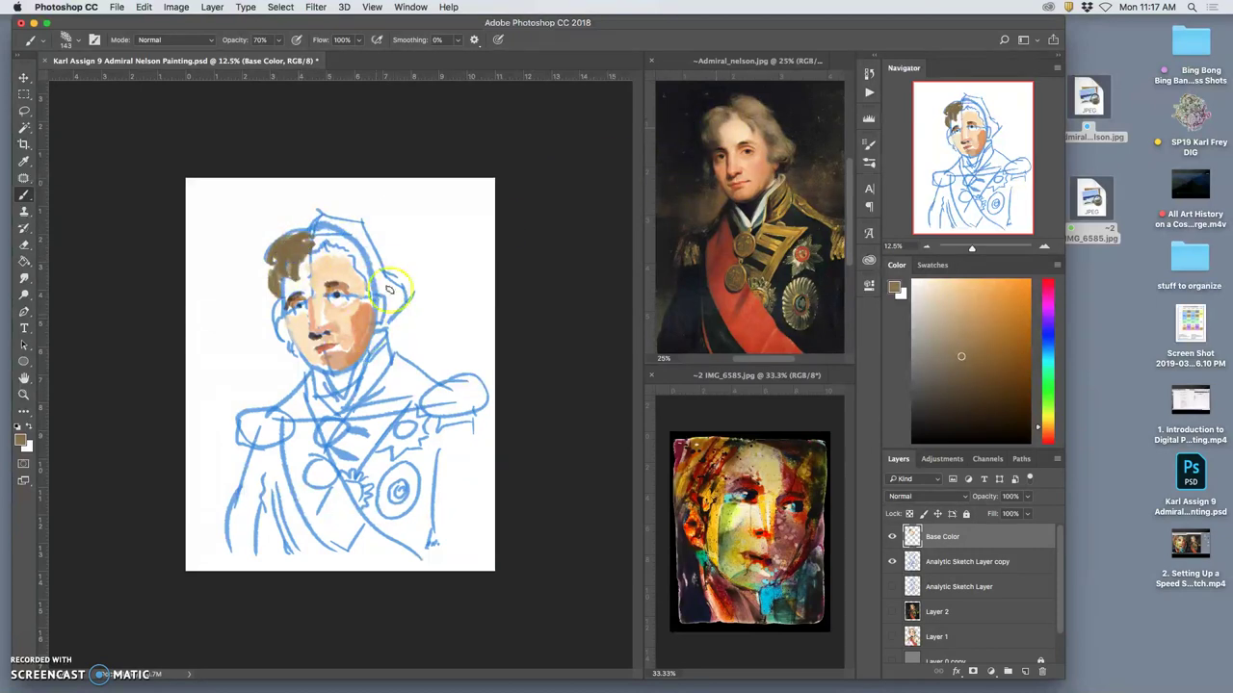
{"action": "left_click", "coordinate": [893, 563]}
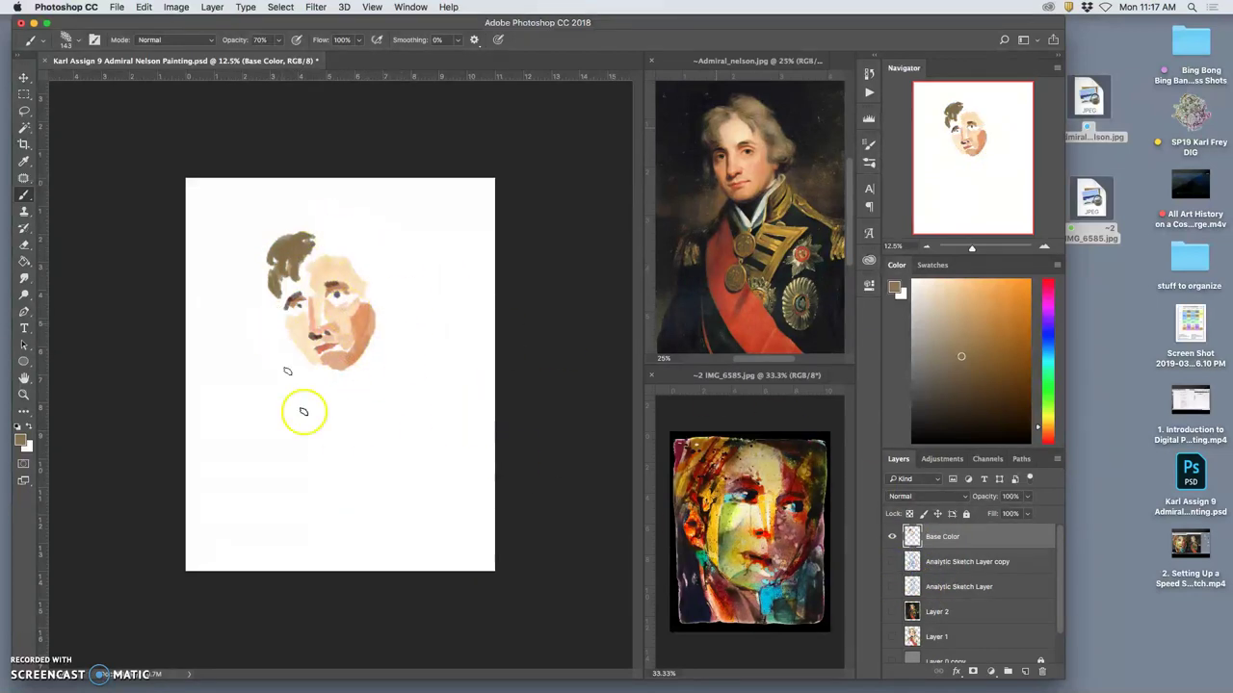
Show the Analytic Sketch Layer copy and the gray Layer 0 copy behind the Base Color painting.
{"action": "left_click", "coordinate": [892, 562]}
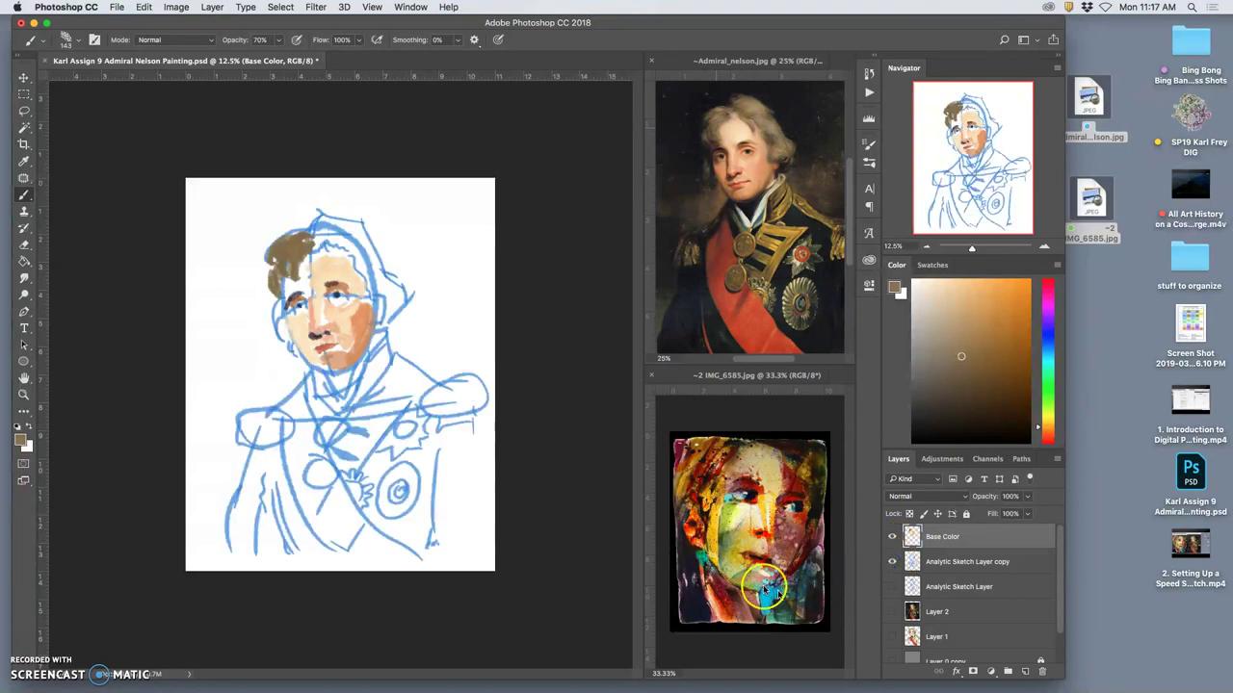
{"action": "left_click_drag", "start_coordinate": [1061, 560], "coordinate": [1055, 619]}
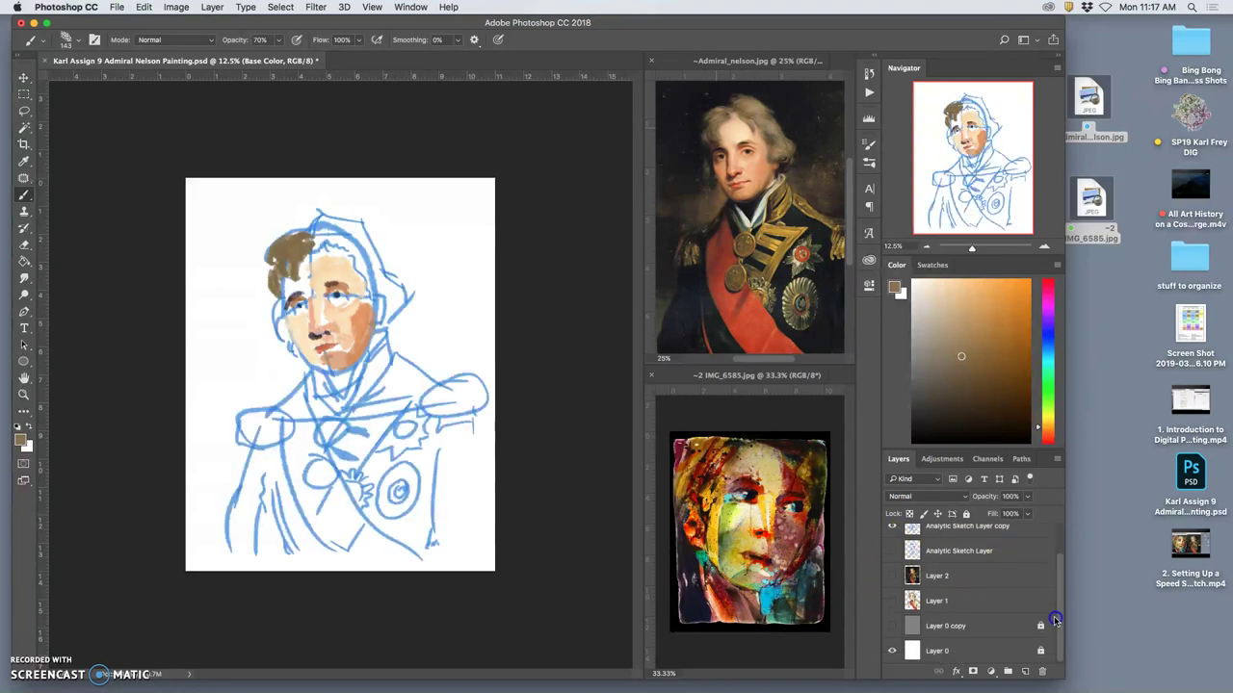
{"action": "left_click", "coordinate": [892, 627]}
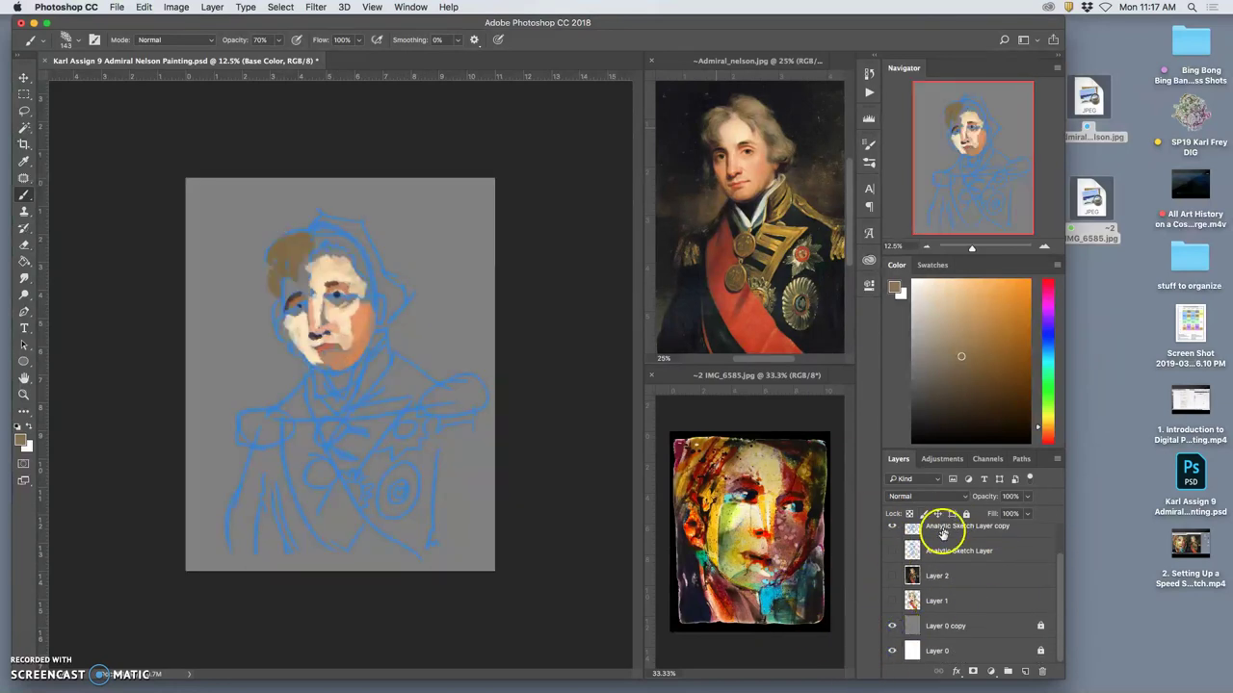
{"action": "left_click_drag", "start_coordinate": [1058, 578], "coordinate": [1059, 557]}
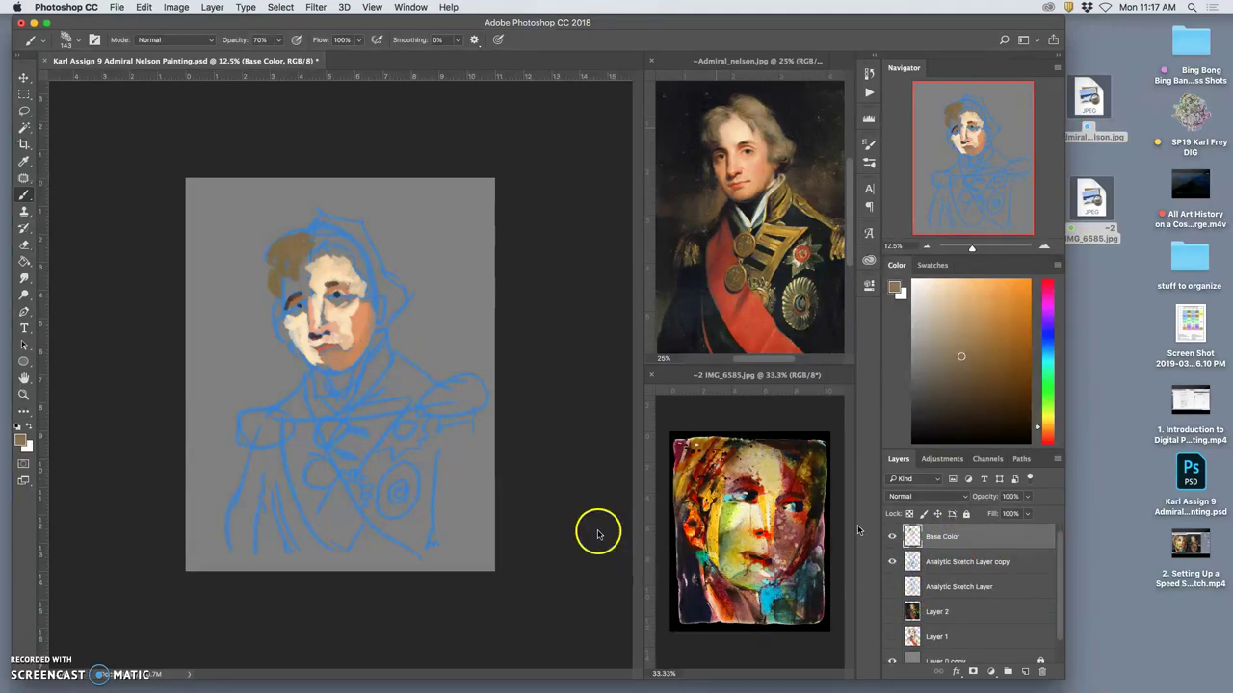
{"action": "left_click", "coordinate": [891, 539]}
{"action": "left_click", "coordinate": [892, 538]}
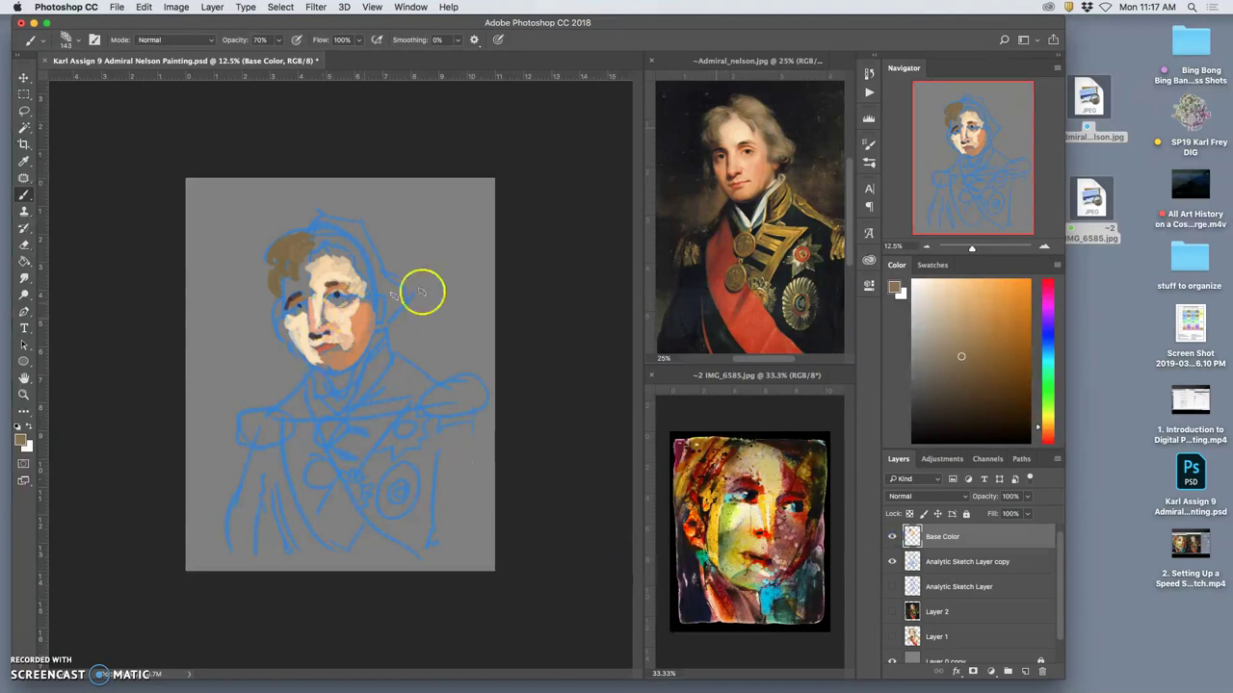
Paint skin tones sampled from the portrait and the painted face around the eye, cheeks, chin and jaw.
{"action": "left_click", "coordinate": [760, 142], "text": "alt"}
{"action": "mouse_move", "coordinate": [342, 298]}
{"action": "left_mouse_down"}
{"action": "mouse_move", "coordinate": [349, 307]}
{"action": "mouse_move", "coordinate": [336, 299]}
{"action": "mouse_move", "coordinate": [303, 318]}
{"action": "mouse_move", "coordinate": [311, 308]}
{"action": "mouse_move", "coordinate": [288, 306]}
{"action": "mouse_move", "coordinate": [306, 318]}
{"action": "left_mouse_up"}
{"action": "left_click_drag", "start_coordinate": [337, 358], "coordinate": [287, 322]}
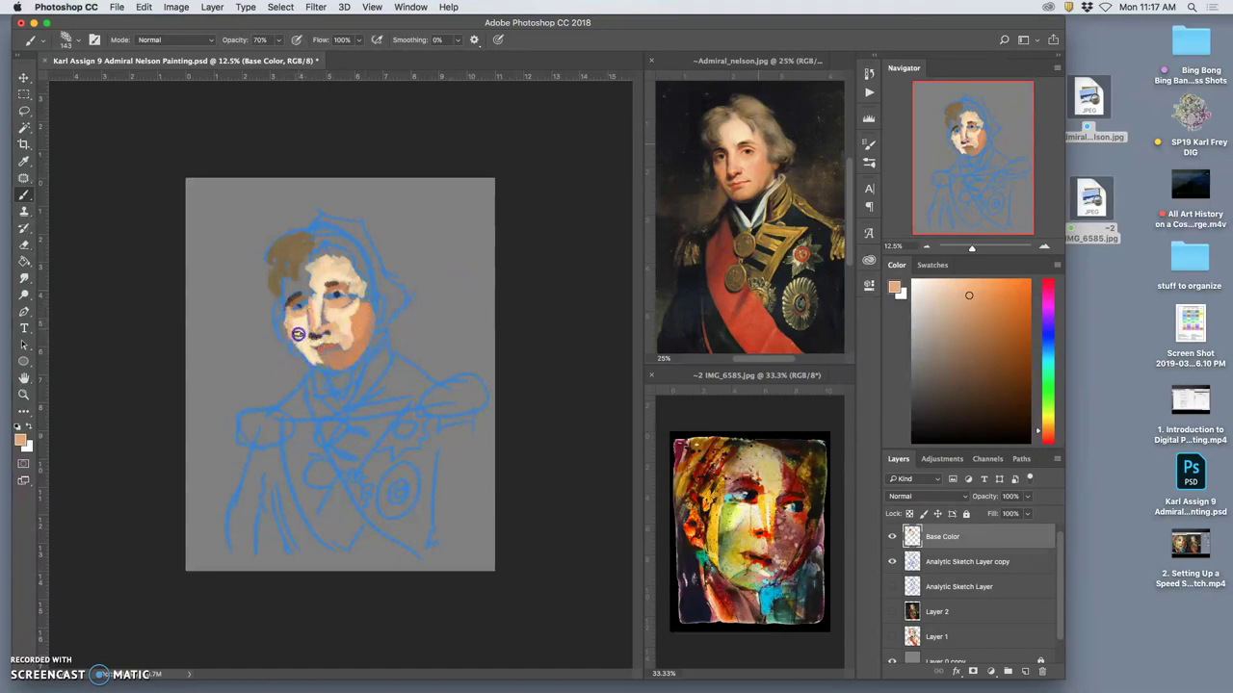
{"action": "left_click", "coordinate": [747, 202], "text": "alt"}
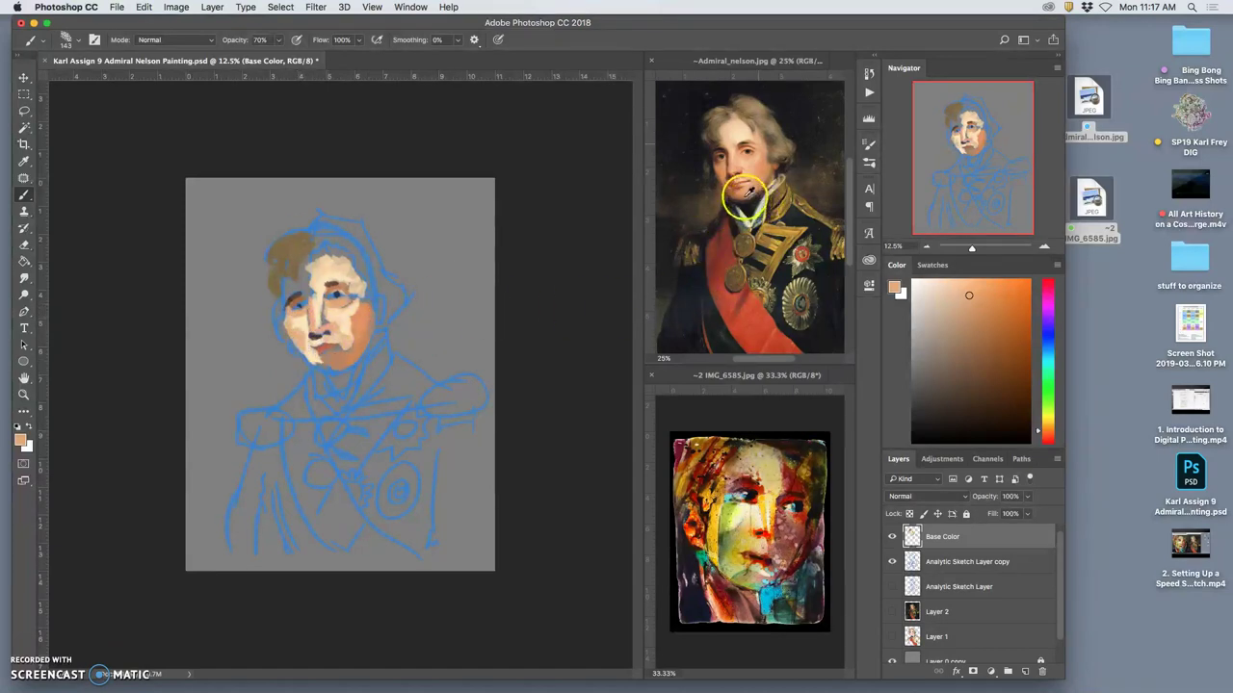
{"action": "mouse_move", "coordinate": [371, 330]}
{"action": "left_mouse_down"}
{"action": "mouse_move", "coordinate": [319, 360]}
{"action": "mouse_move", "coordinate": [331, 367]}
{"action": "left_mouse_up"}
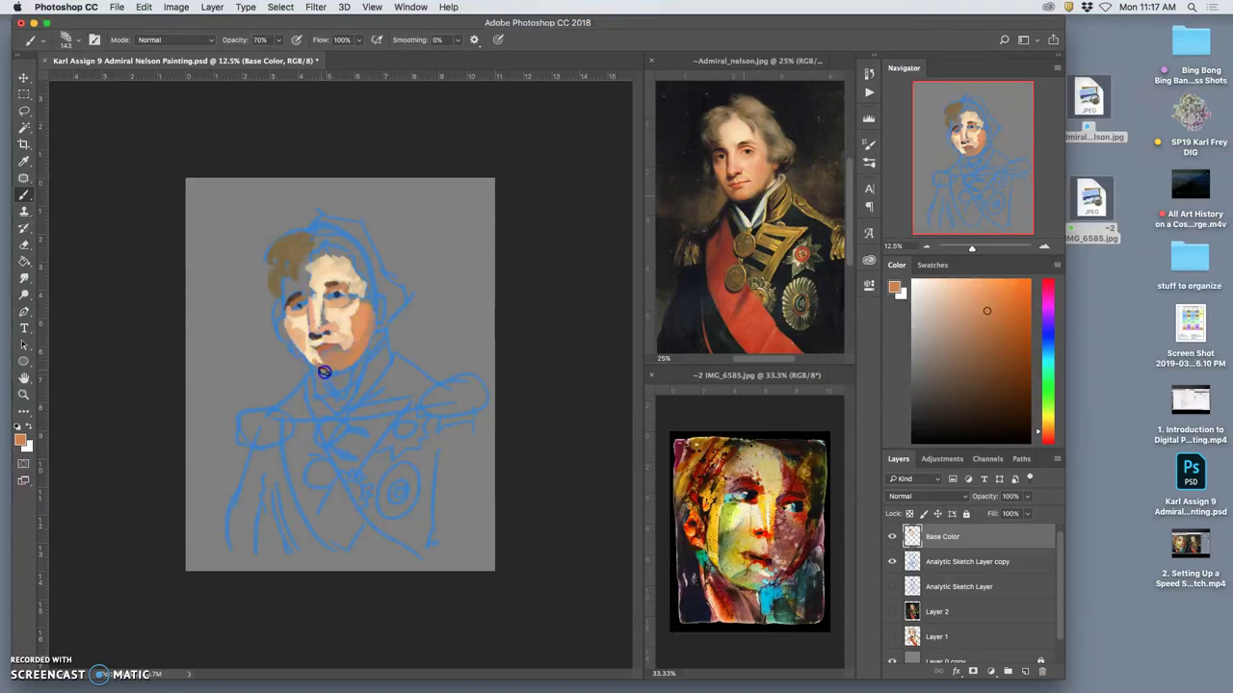
{"action": "left_click", "coordinate": [340, 327], "text": "alt"}
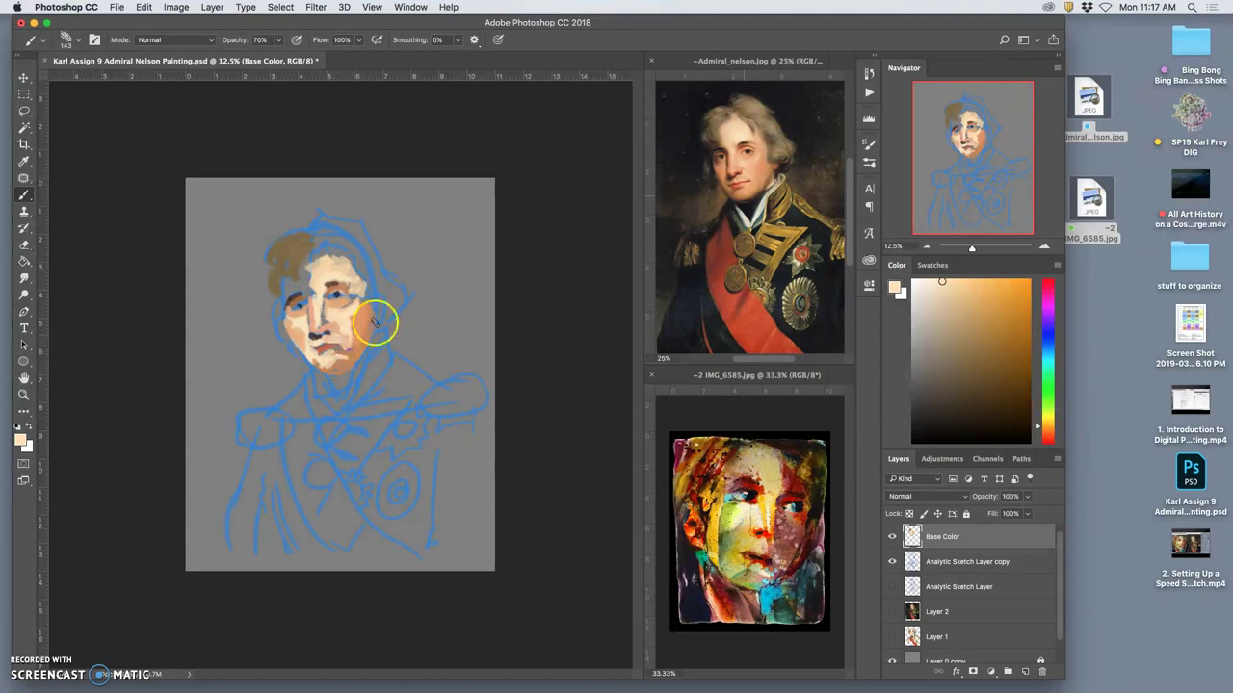
{"action": "left_click", "coordinate": [757, 177], "text": "alt"}
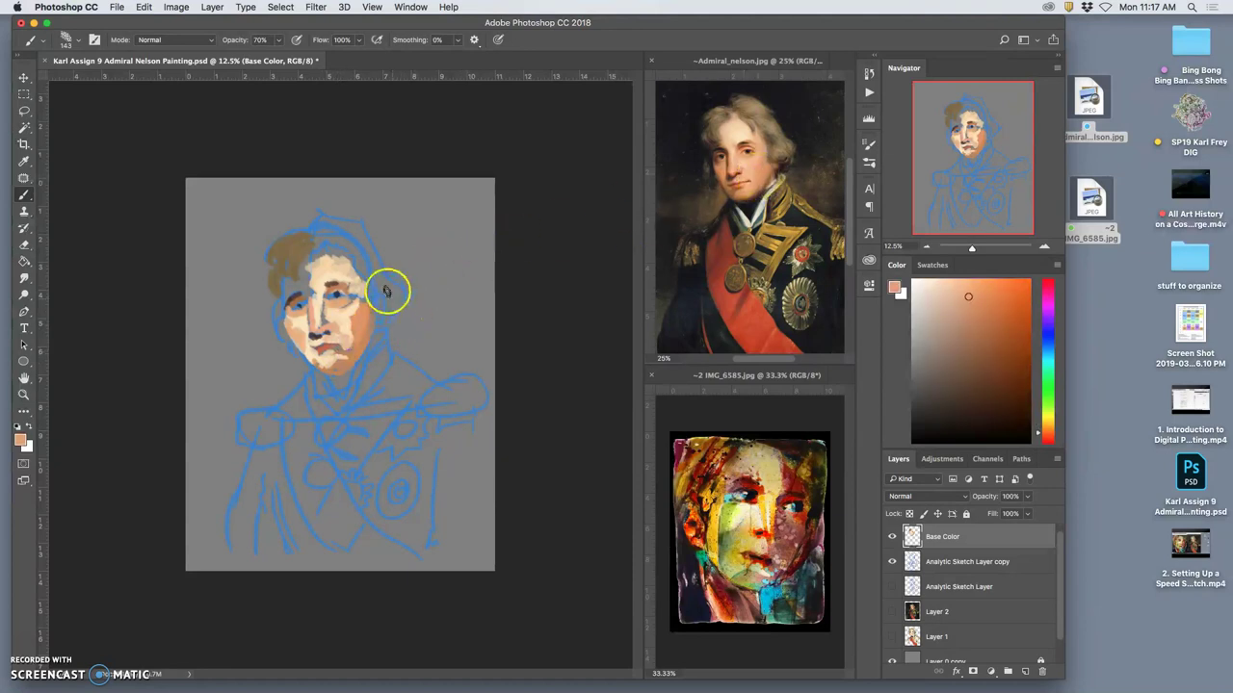
Block in the collar with a sampled off-white and rework the brow area below the hair in pale forehead and brown tones.
{"action": "left_click", "coordinate": [772, 215], "text": "alt"}
{"action": "left_click_drag", "start_coordinate": [359, 367], "coordinate": [339, 401]}
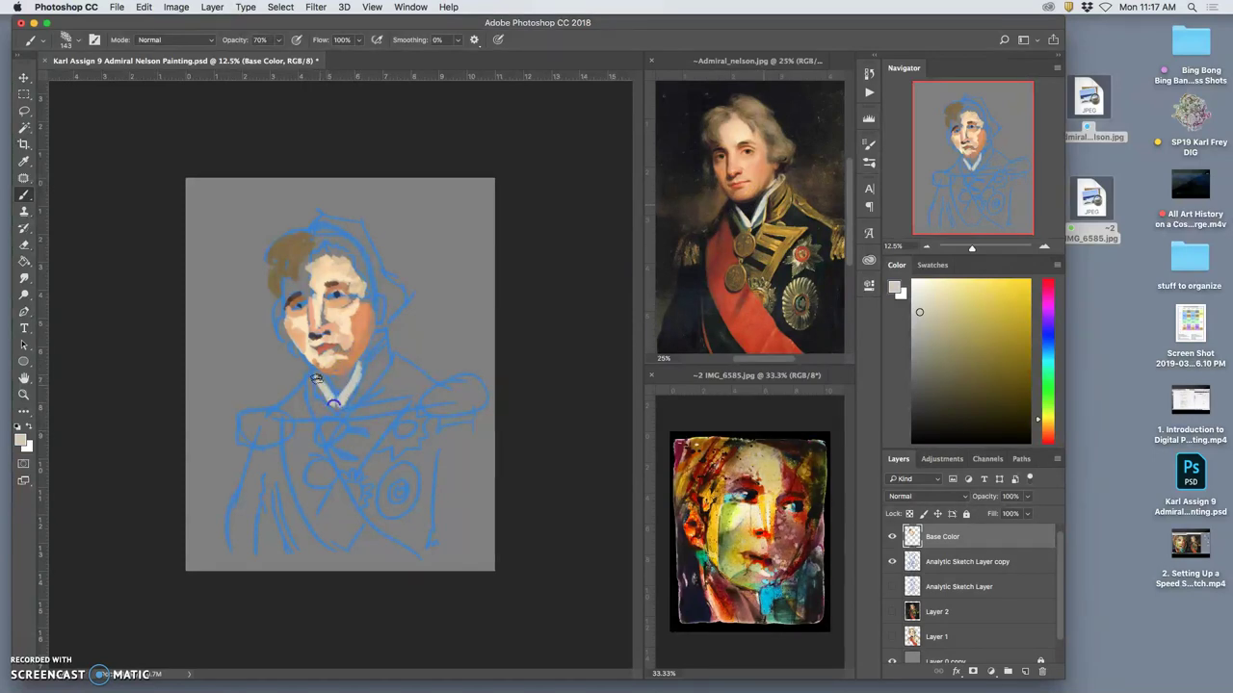
{"action": "left_click", "coordinate": [740, 123], "text": "alt"}
{"action": "left_click", "coordinate": [318, 277]}
{"action": "left_click", "coordinate": [297, 289]}
{"action": "left_click", "coordinate": [301, 281]}
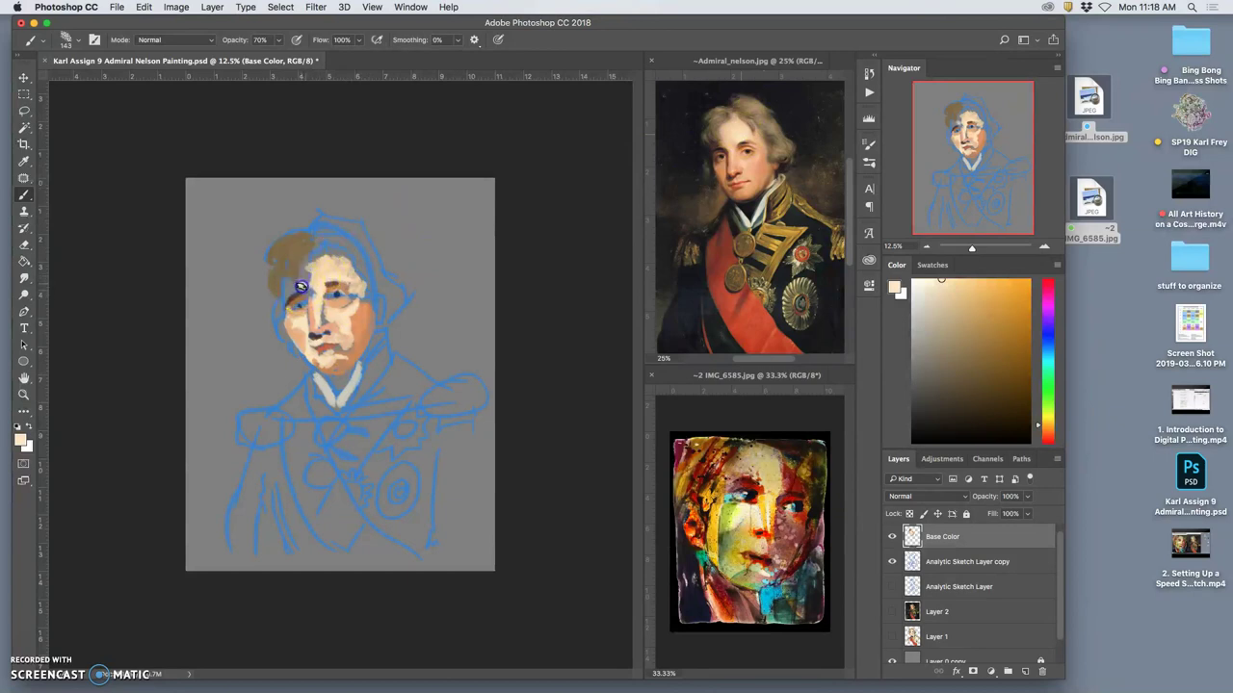
{"action": "left_click", "coordinate": [723, 139], "text": "alt"}
{"action": "left_click_drag", "start_coordinate": [289, 276], "coordinate": [296, 290]}
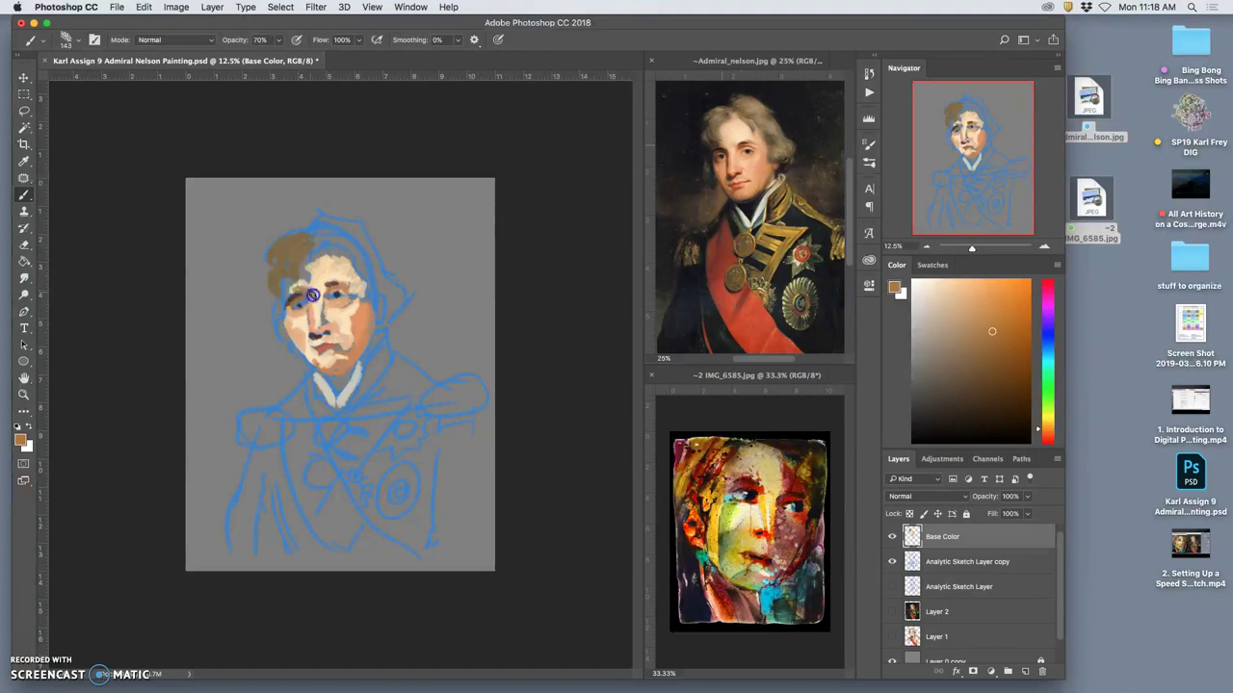
Dab palette swatches of peach, cream, orange-red and brown sampled from the portrait onto the empty background beside the head.
{"action": "left_click", "coordinate": [753, 162], "text": "alt"}
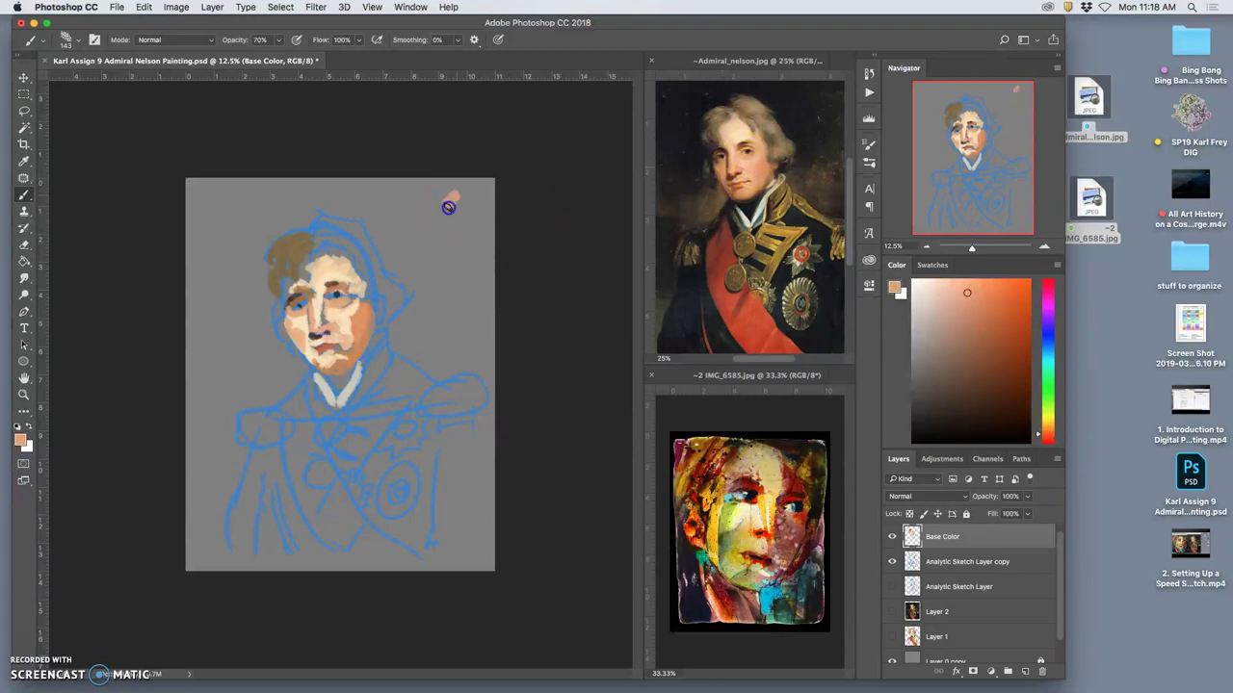
{"action": "left_click", "coordinate": [741, 133], "text": "alt"}
{"action": "left_click", "coordinate": [452, 204]}
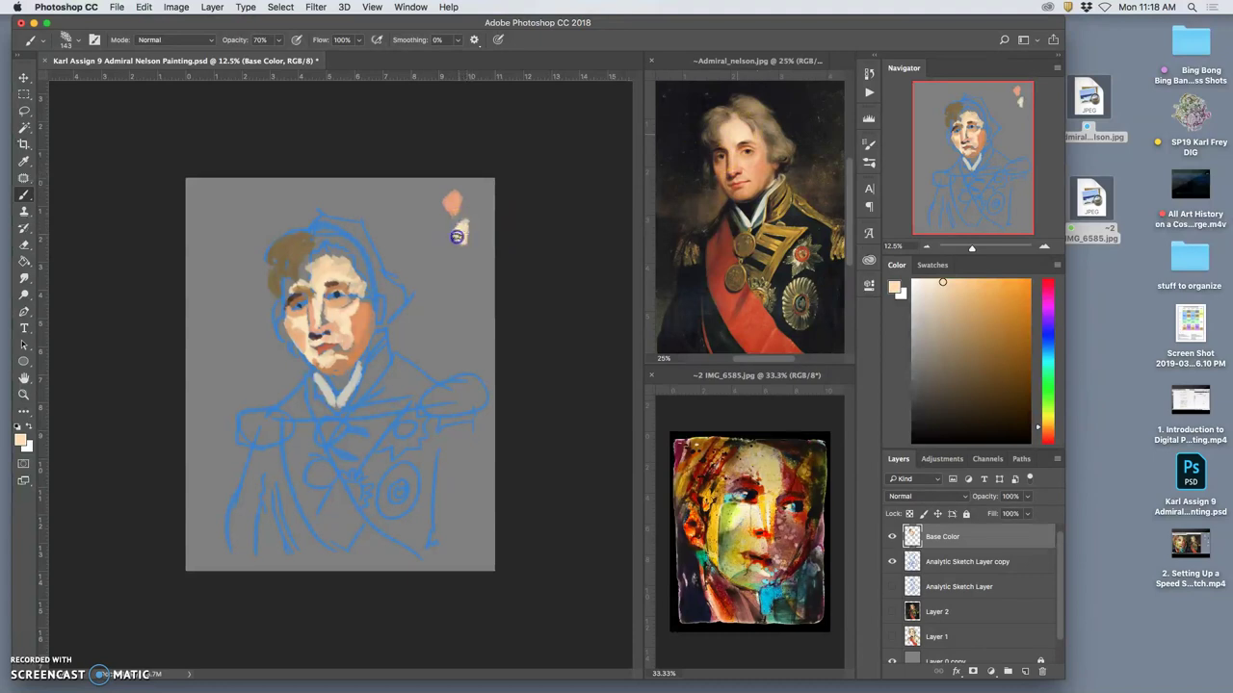
{"action": "left_click", "coordinate": [736, 187], "text": "alt"}
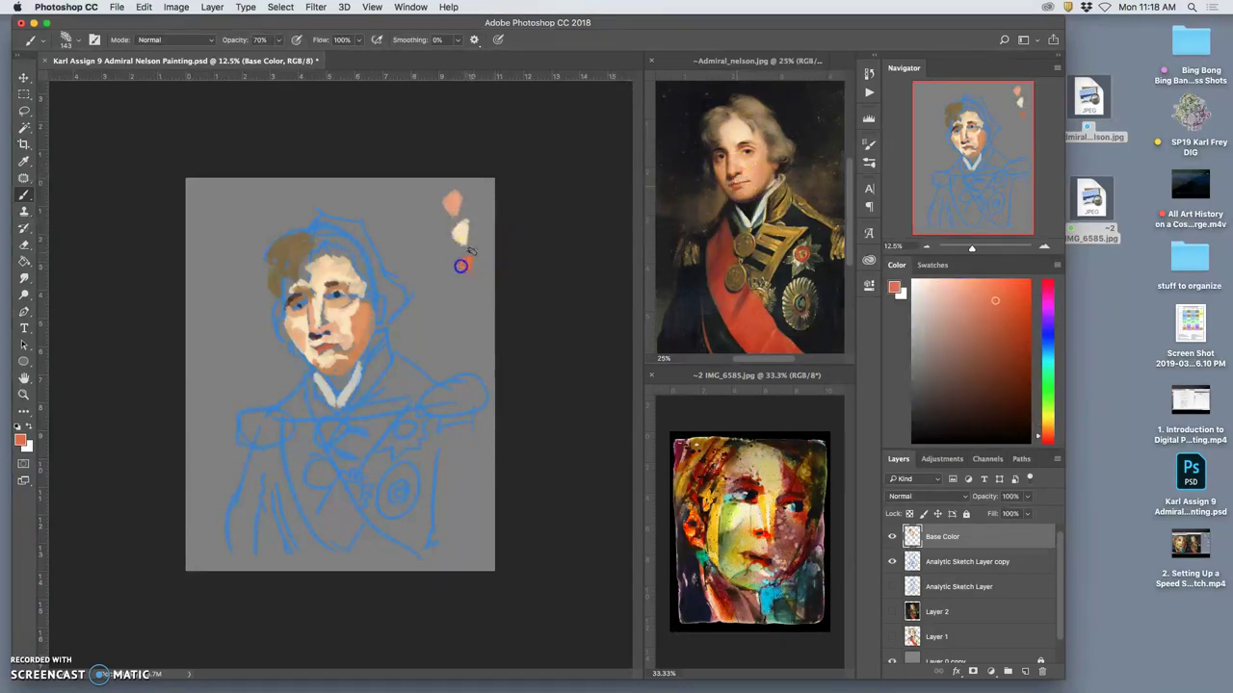
{"action": "left_click", "coordinate": [722, 115], "text": "alt"}
{"action": "left_click_drag", "start_coordinate": [424, 189], "coordinate": [418, 201]}
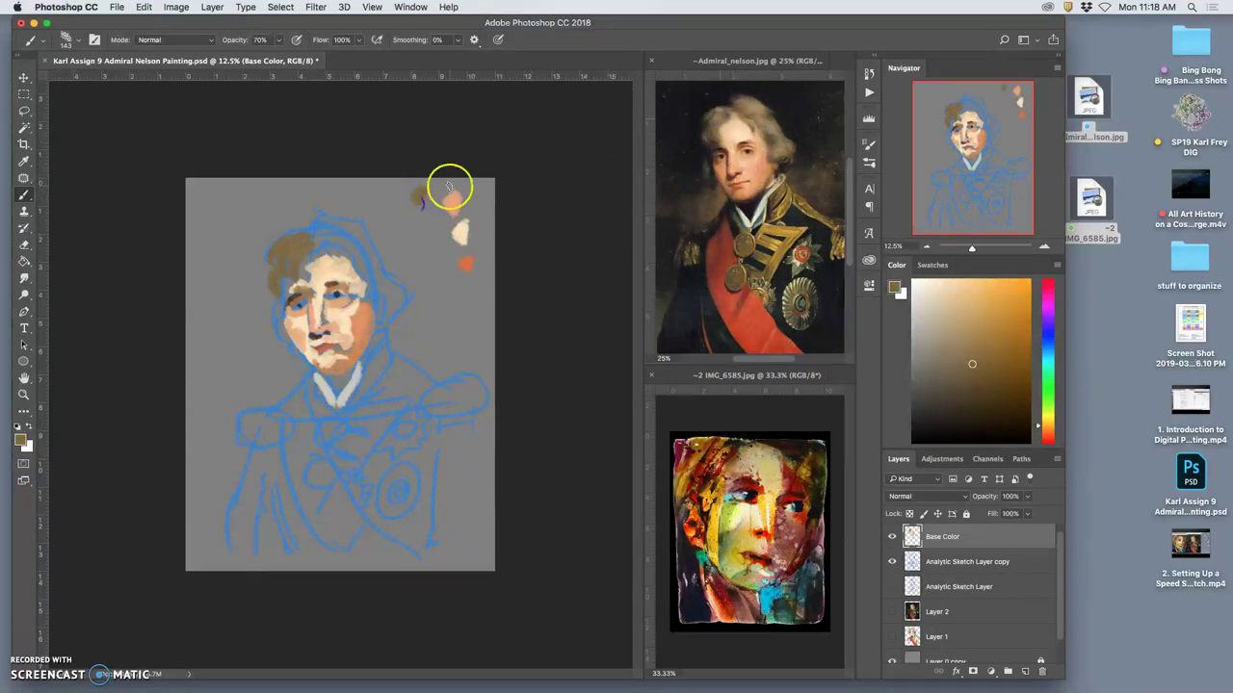
Add pale yellow from the colorful reference face below the shadowed eye and dab an ochre swatch under the palette spots.
{"action": "left_click", "coordinate": [742, 510], "text": "alt"}
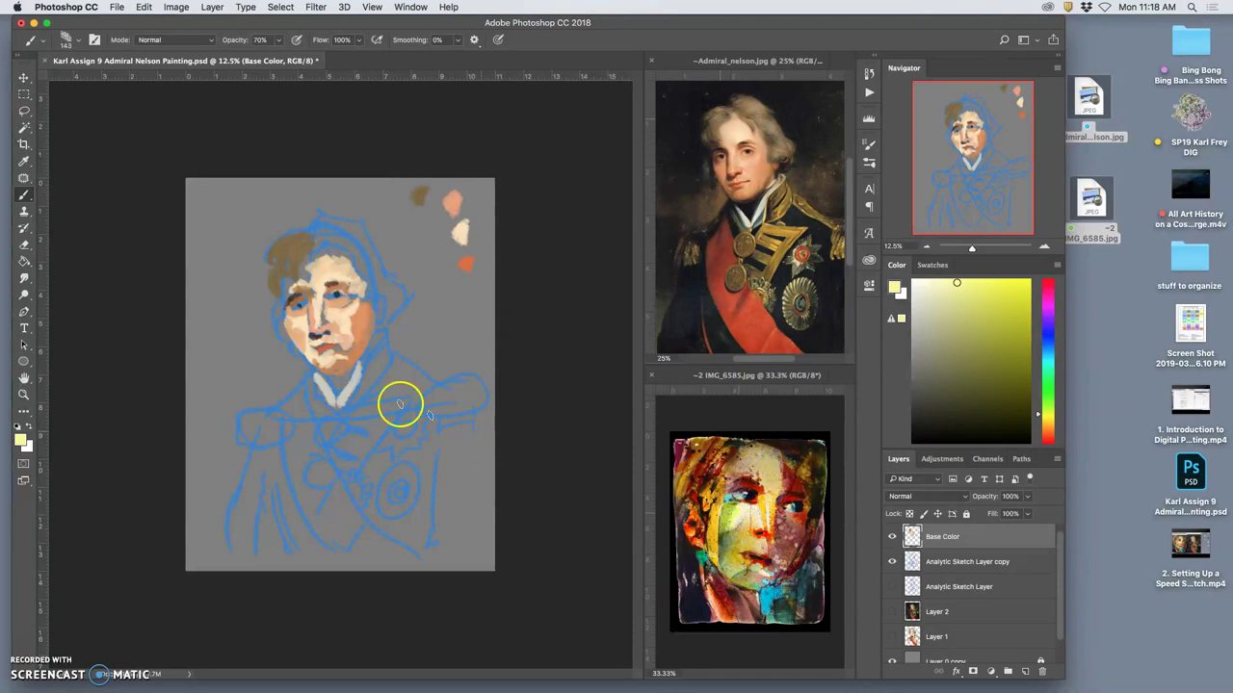
{"action": "left_click_drag", "start_coordinate": [300, 330], "coordinate": [307, 317]}
{"action": "left_click", "coordinate": [469, 292], "text": "alt"}
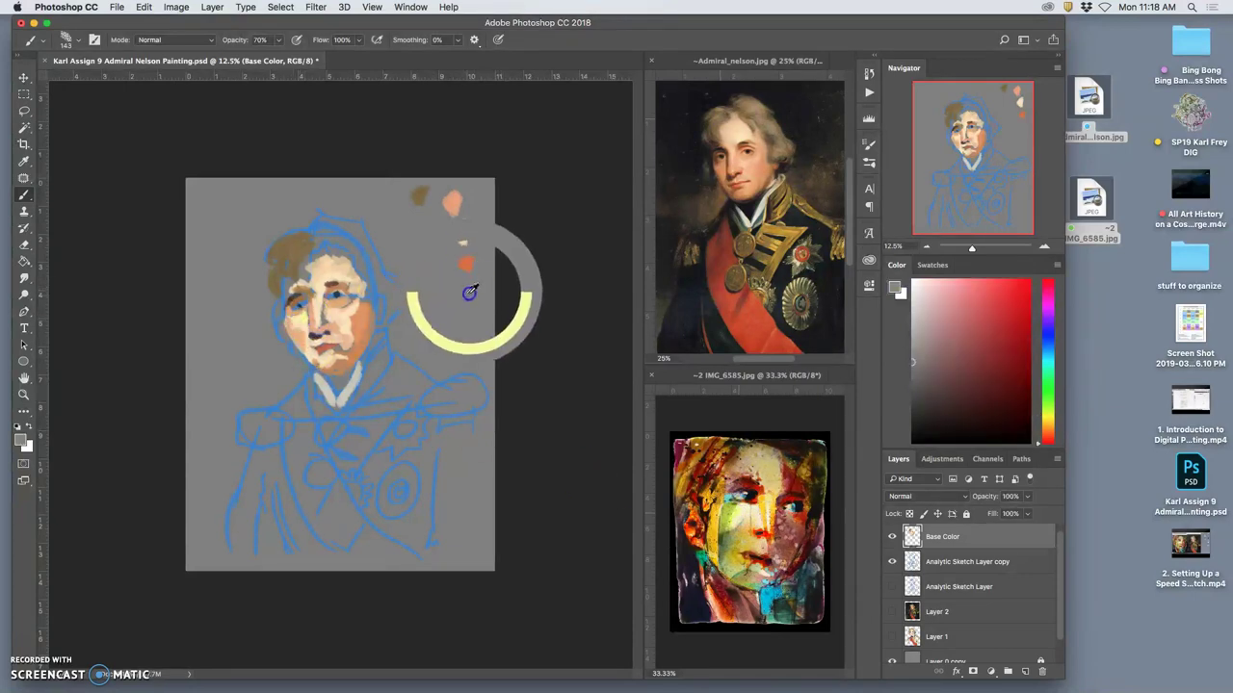
{"action": "left_click", "coordinate": [658, 495], "text": "alt"}
{"action": "left_click", "coordinate": [453, 284]}
{"action": "left_click_drag", "start_coordinate": [464, 289], "coordinate": [470, 289]}
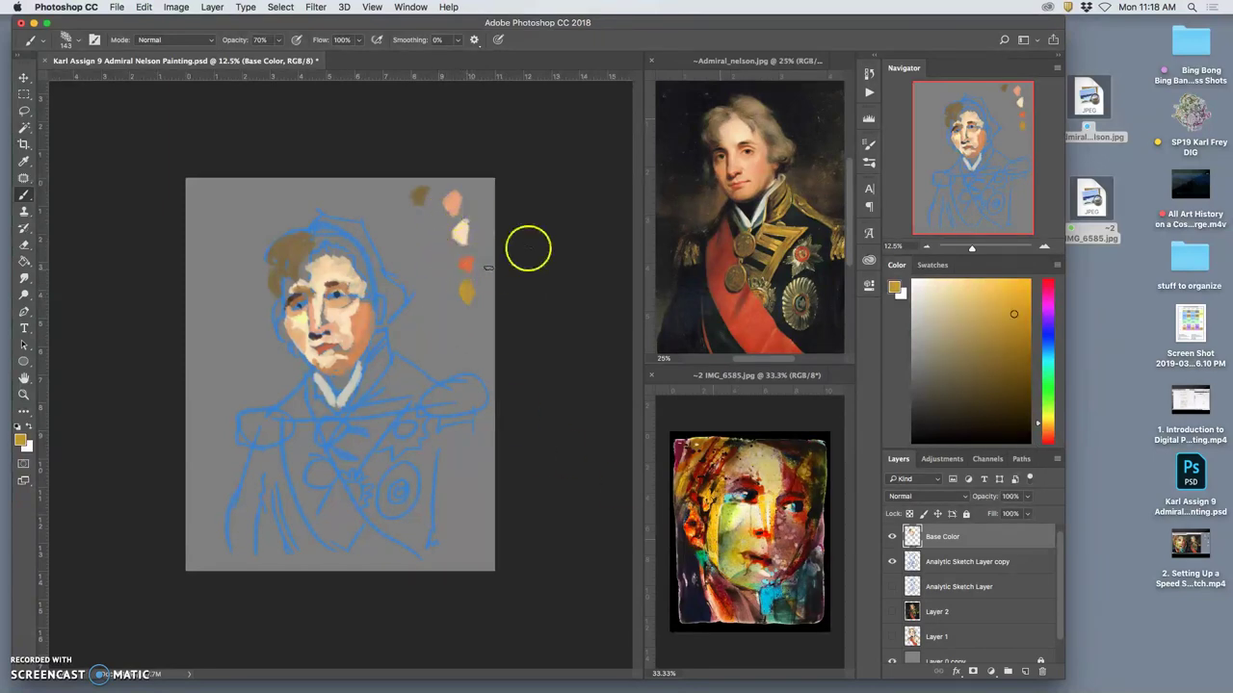
Paint the coat's lapel braid in gold sampled from the portrait and highlight it with bright yellow from the colorful reference.
{"action": "left_click", "coordinate": [792, 231], "text": "alt"}
{"action": "left_click", "coordinate": [367, 414]}
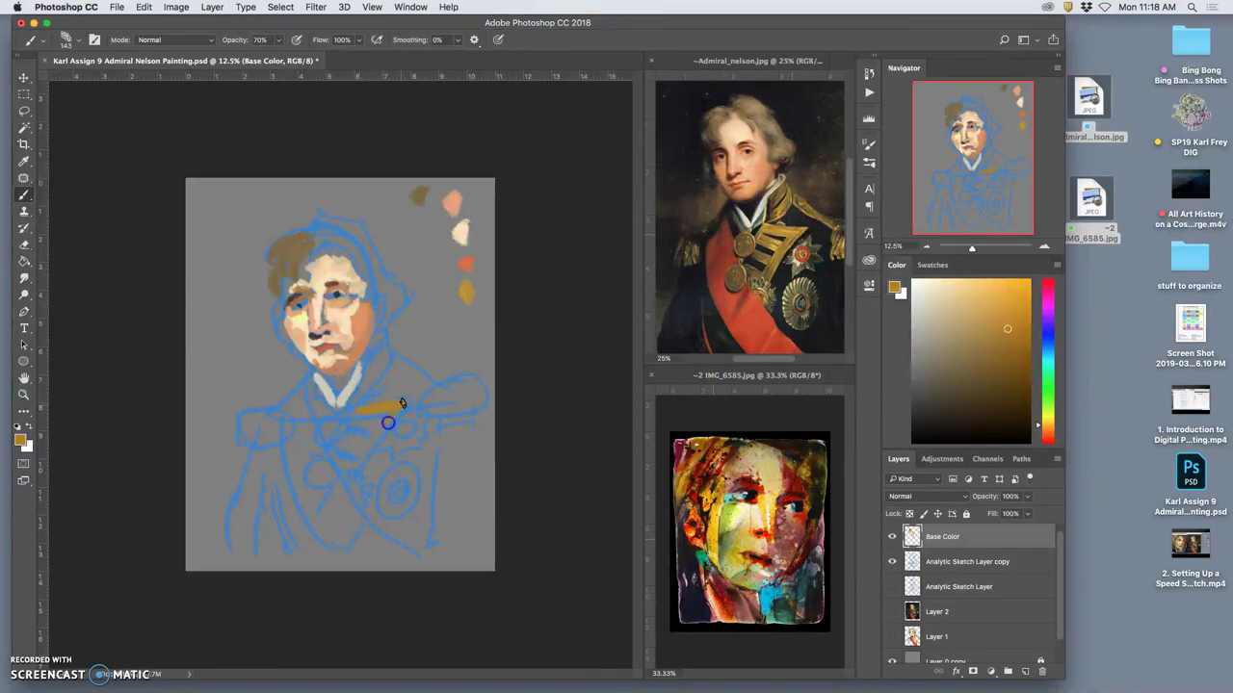
{"action": "left_click_drag", "start_coordinate": [393, 413], "coordinate": [361, 469]}
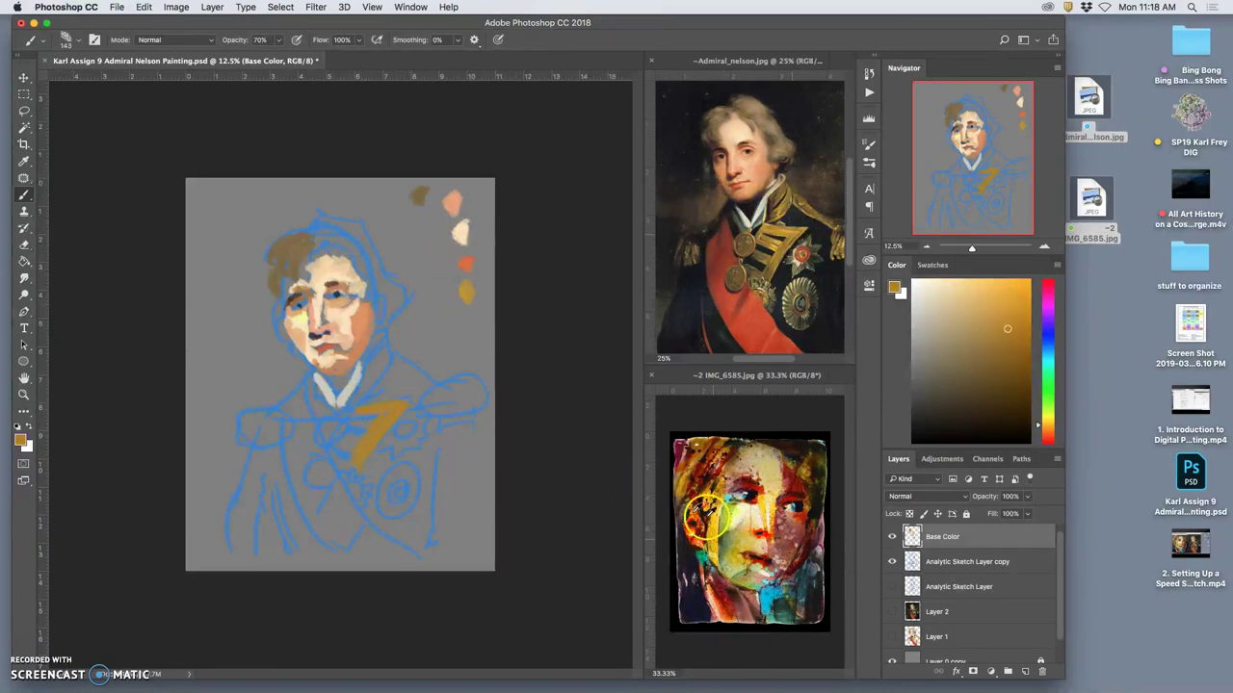
{"action": "left_click", "coordinate": [766, 506], "text": "alt"}
{"action": "mouse_move", "coordinate": [372, 449]}
{"action": "left_mouse_down"}
{"action": "mouse_move", "coordinate": [382, 426]}
{"action": "mouse_move", "coordinate": [366, 455]}
{"action": "left_mouse_up"}
{"action": "mouse_move", "coordinate": [386, 408]}
{"action": "left_mouse_down"}
{"action": "mouse_move", "coordinate": [357, 412]}
{"action": "mouse_move", "coordinate": [372, 410]}
{"action": "left_mouse_up"}
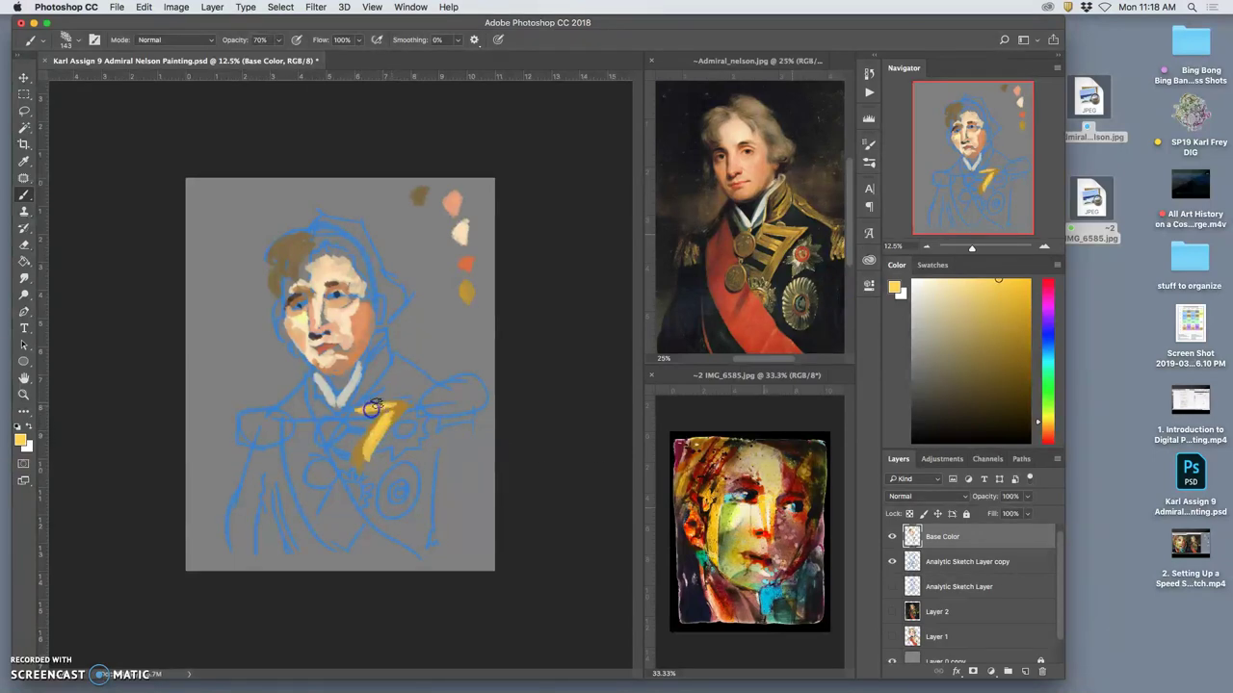
Add yellow accents beside the nose and dark red strokes around the eyes, sampling the red from the colorful reference.
{"action": "mouse_move", "coordinate": [304, 305]}
{"action": "left_mouse_down"}
{"action": "mouse_move", "coordinate": [313, 327]}
{"action": "mouse_move", "coordinate": [321, 300]}
{"action": "mouse_move", "coordinate": [320, 313]}
{"action": "left_mouse_up"}
{"action": "left_click", "coordinate": [756, 481], "text": "alt"}
{"action": "left_click", "coordinate": [337, 318]}
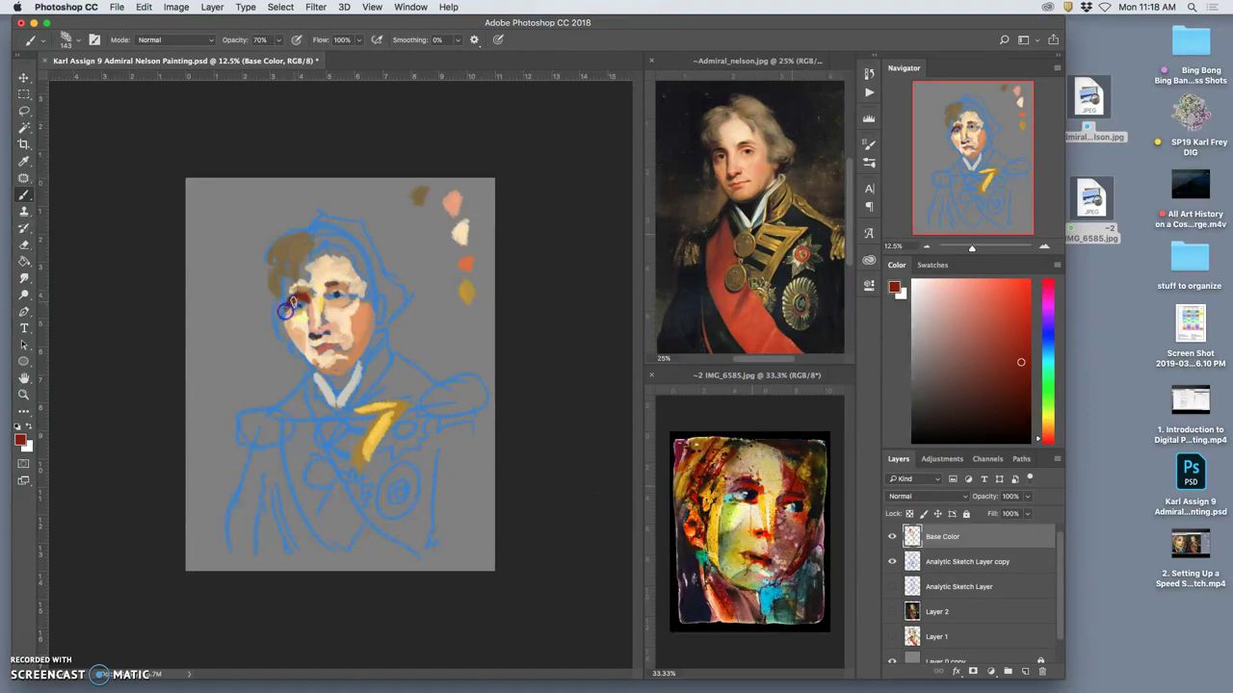
Accent the inner eye area with bright red and the mouth with dark red, sampling both from the colorful reference.
{"action": "left_click", "coordinate": [706, 468], "text": "alt"}
{"action": "left_click", "coordinate": [754, 499], "text": "alt"}
{"action": "left_click", "coordinate": [749, 495], "text": "alt"}
{"action": "left_click", "coordinate": [300, 306]}
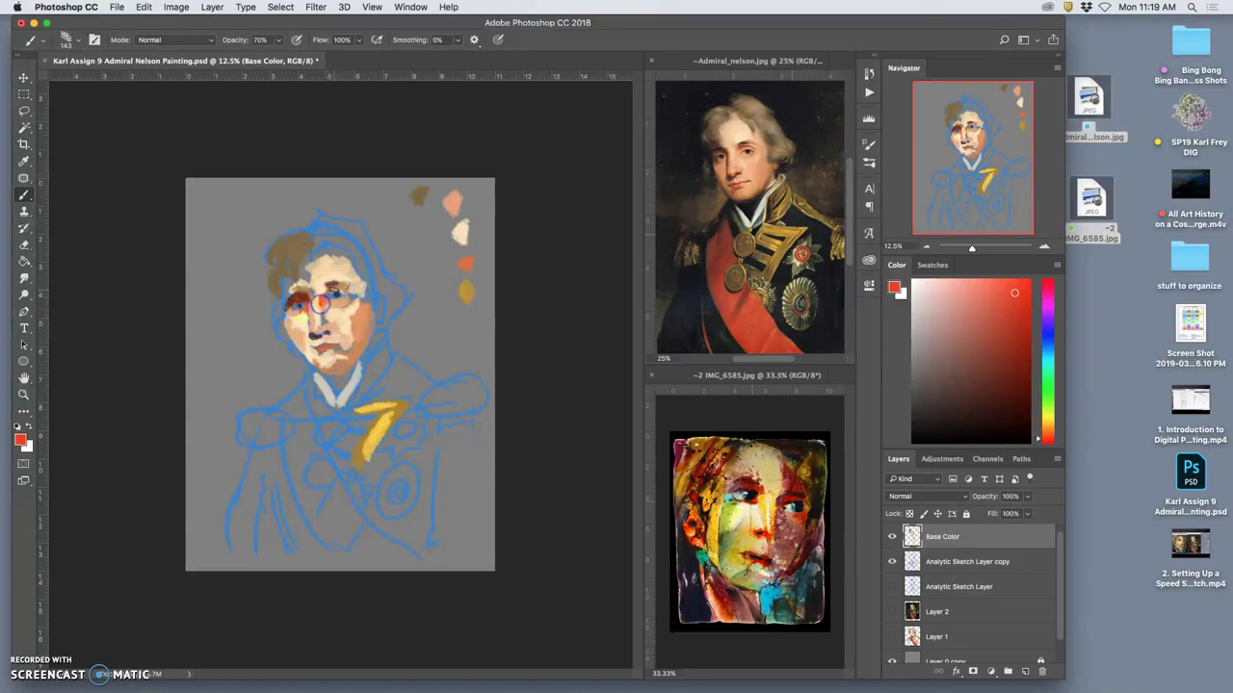
{"action": "left_click", "coordinate": [792, 486], "text": "alt"}
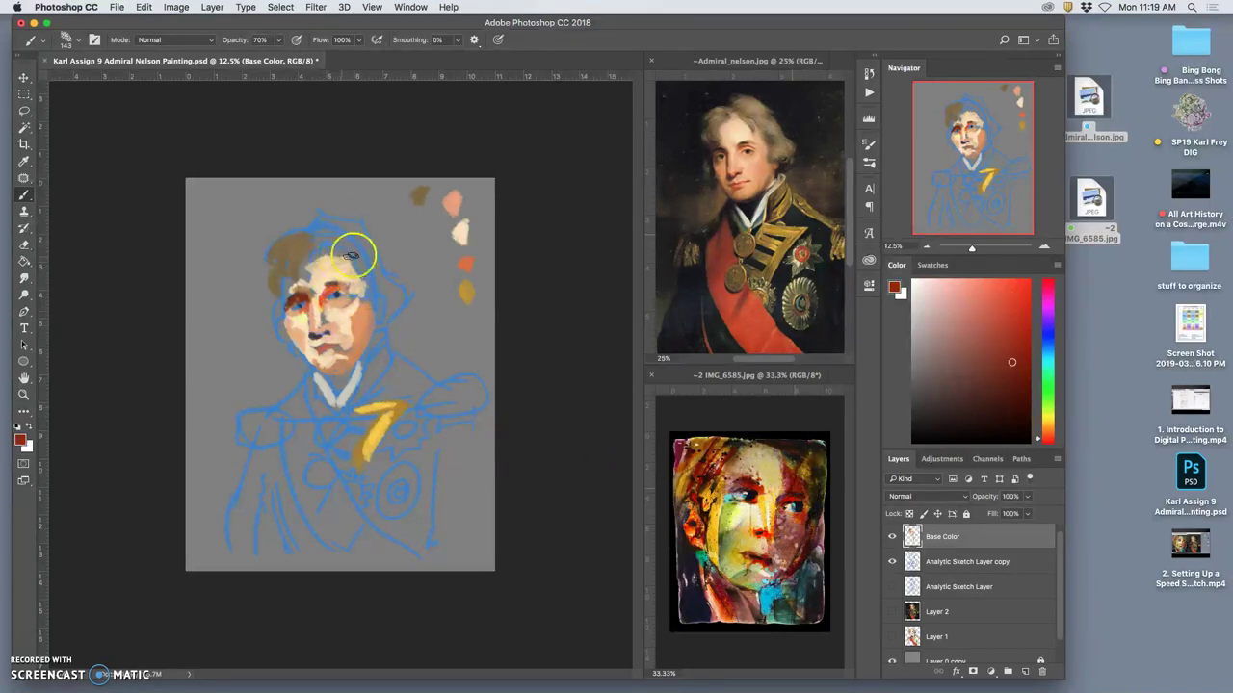
{"action": "left_click_drag", "start_coordinate": [323, 348], "coordinate": [315, 350]}
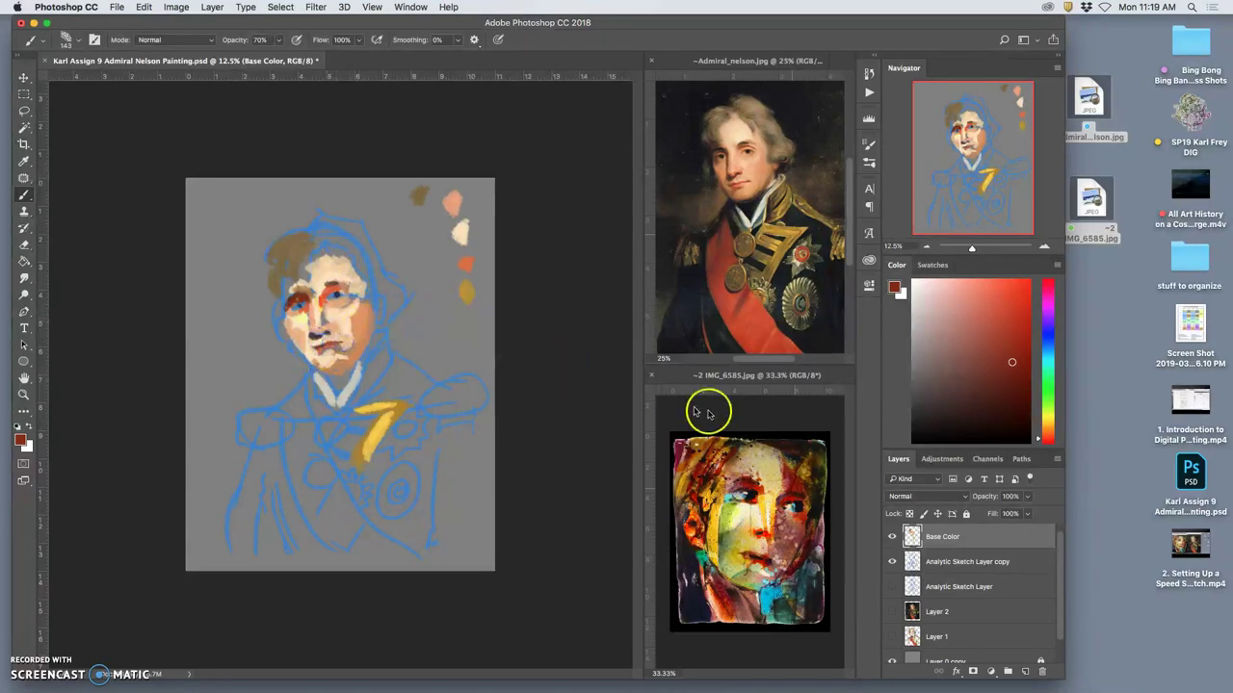
Paint light blue into the hair and dark navy on the coat above the braid using reference colors, and pick a dark purple.
{"action": "left_click", "coordinate": [765, 594], "text": "alt"}
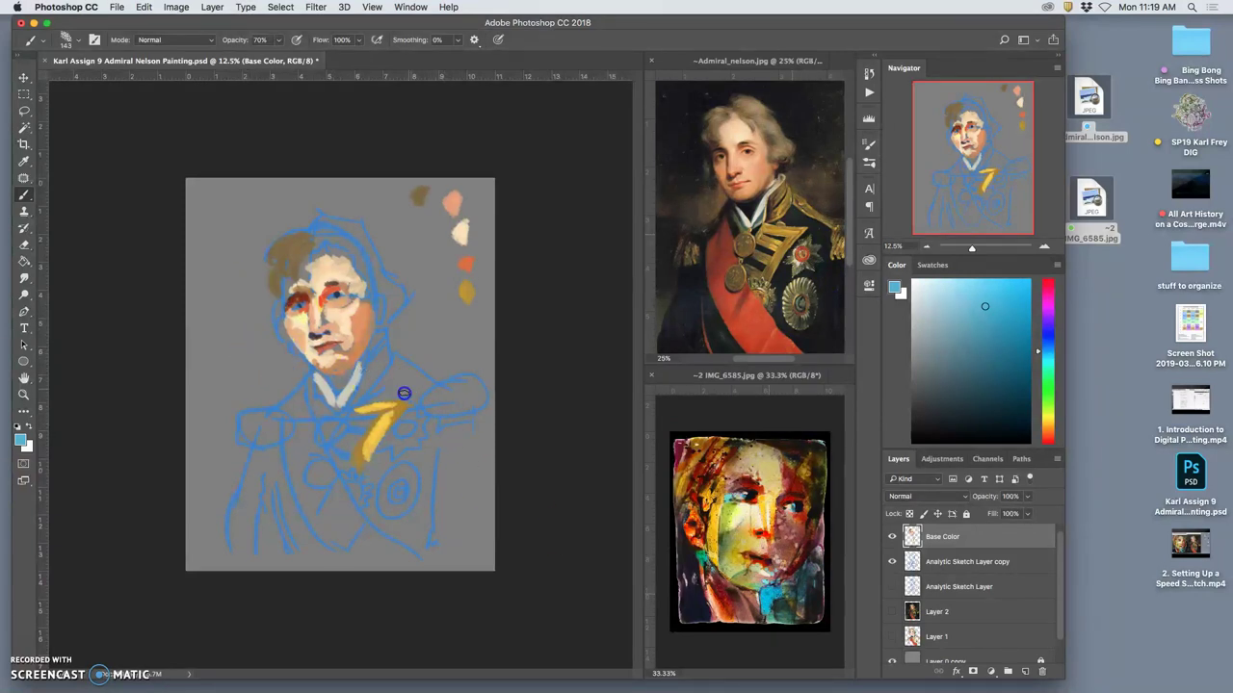
{"action": "left_click_drag", "start_coordinate": [321, 223], "coordinate": [371, 257]}
{"action": "left_click", "coordinate": [695, 603], "text": "alt"}
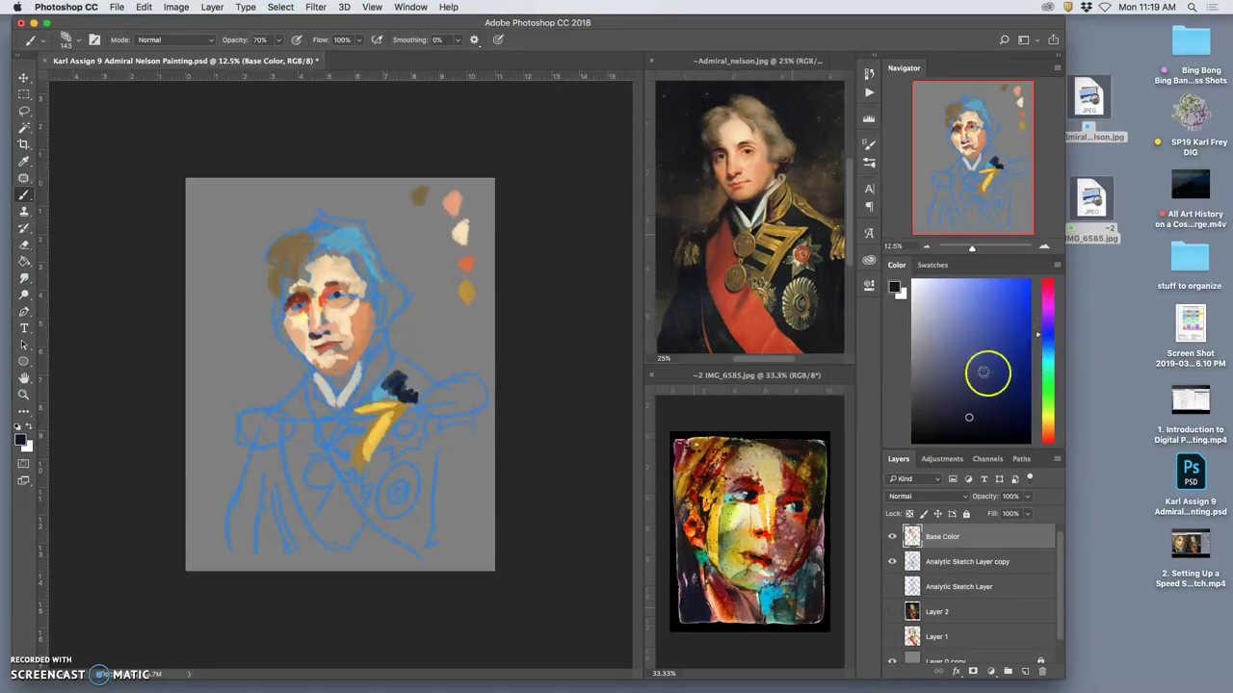
{"action": "left_click", "coordinate": [1048, 305]}
{"action": "left_click", "coordinate": [990, 378]}
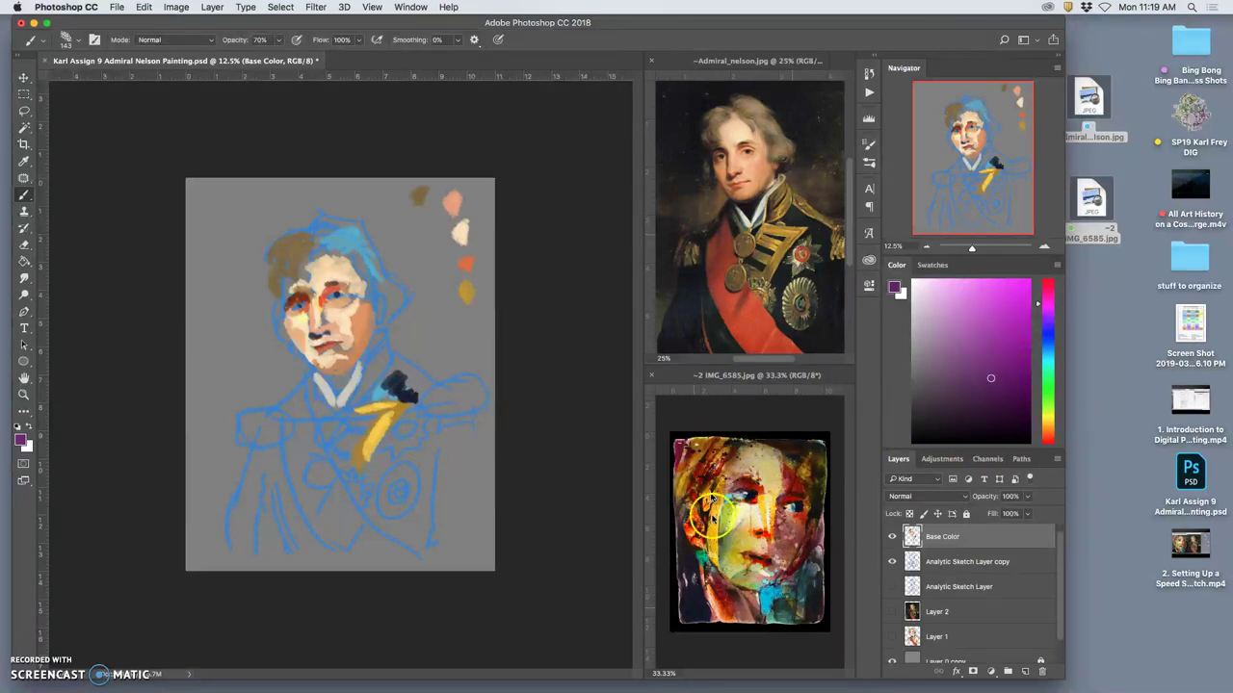
Fill the sash from the collar down to the canvas's lower edge with red sampled from the colorful reference.
{"action": "left_click", "coordinate": [789, 501], "text": "alt"}
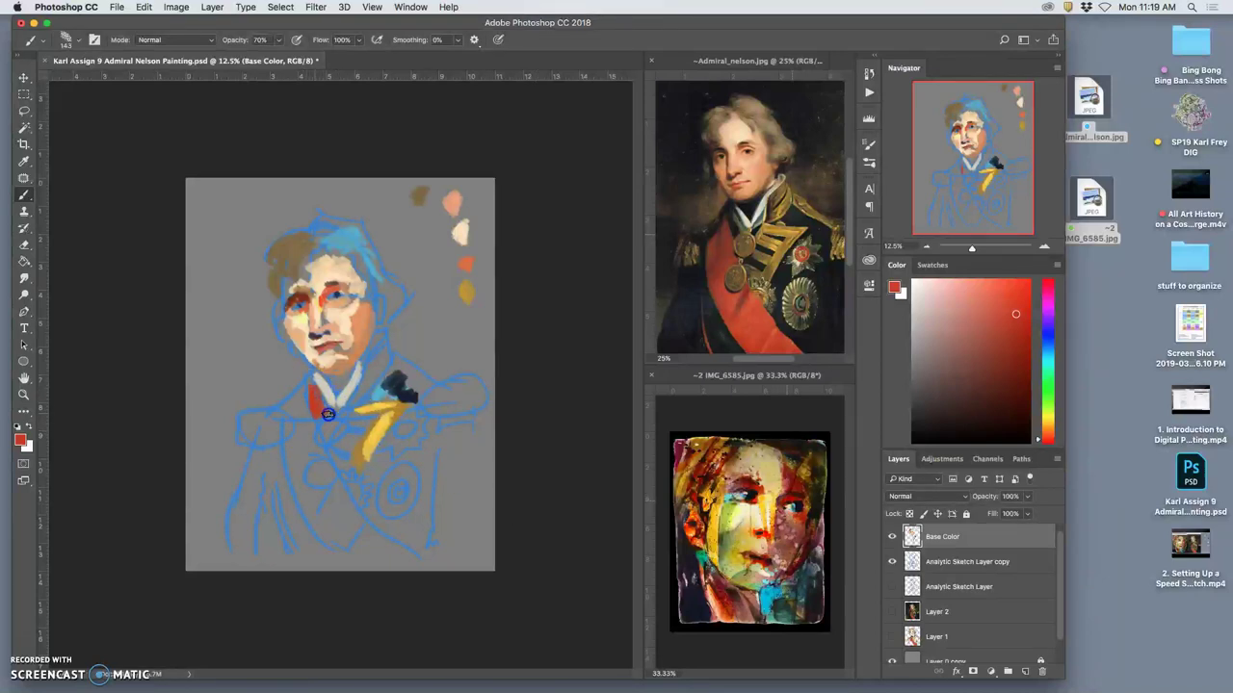
{"action": "left_click_drag", "start_coordinate": [312, 398], "coordinate": [310, 391]}
{"action": "mouse_move", "coordinate": [300, 435]}
{"action": "left_mouse_down"}
{"action": "mouse_move", "coordinate": [293, 472]}
{"action": "mouse_move", "coordinate": [302, 437]}
{"action": "mouse_move", "coordinate": [304, 466]}
{"action": "mouse_move", "coordinate": [315, 467]}
{"action": "mouse_move", "coordinate": [308, 500]}
{"action": "mouse_move", "coordinate": [304, 492]}
{"action": "mouse_move", "coordinate": [329, 491]}
{"action": "mouse_move", "coordinate": [319, 537]}
{"action": "mouse_move", "coordinate": [331, 546]}
{"action": "mouse_move", "coordinate": [361, 514]}
{"action": "mouse_move", "coordinate": [350, 559]}
{"action": "mouse_move", "coordinate": [364, 571]}
{"action": "mouse_move", "coordinate": [390, 547]}
{"action": "left_mouse_up"}
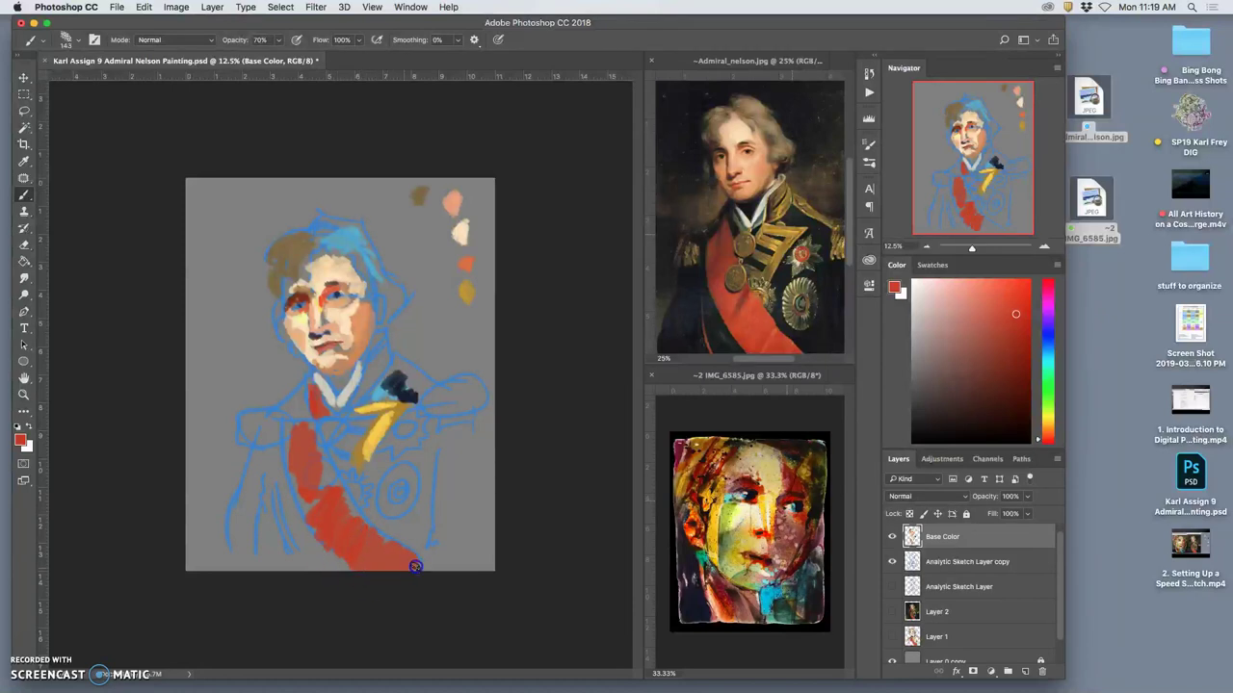
{"action": "left_click_drag", "start_coordinate": [295, 453], "coordinate": [290, 431]}
{"action": "mouse_move", "coordinate": [305, 421]}
{"action": "left_mouse_down"}
{"action": "mouse_move", "coordinate": [333, 453]}
{"action": "mouse_move", "coordinate": [320, 484]}
{"action": "left_mouse_up"}
Paint the two round medals on the sash with a dark brown base and golden yellow from the colorful reference.
{"action": "left_click", "coordinate": [727, 274], "text": "alt"}
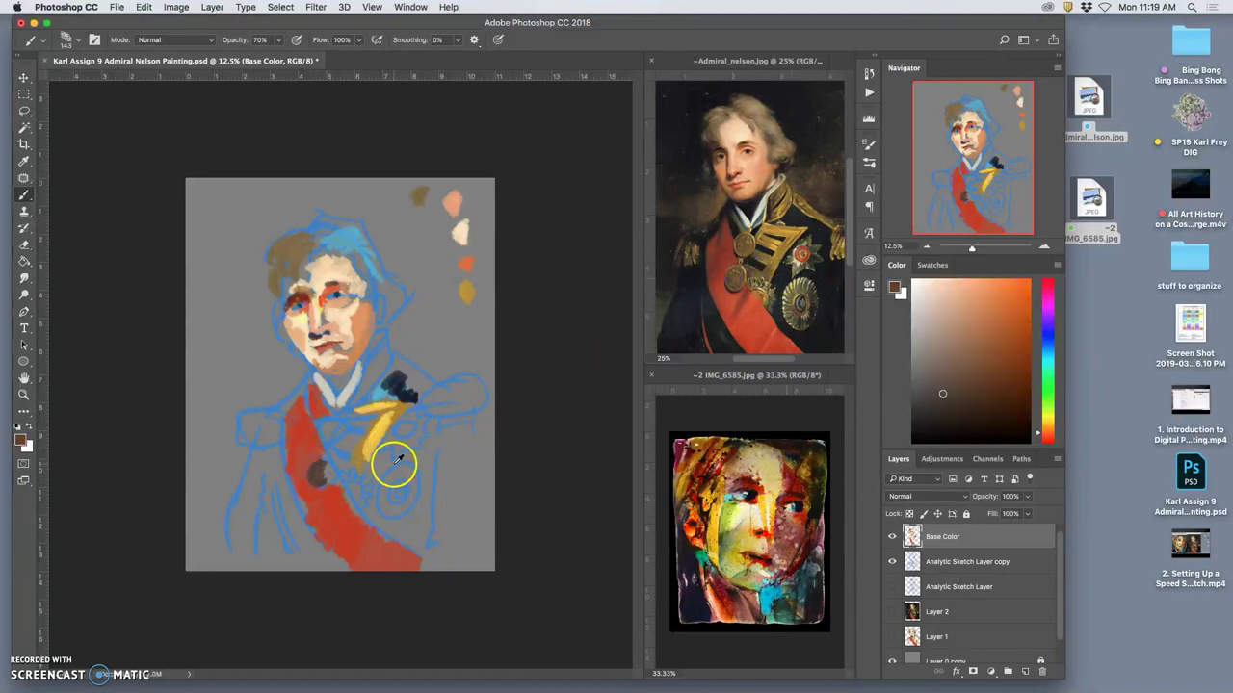
{"action": "left_click", "coordinate": [718, 520], "text": "alt"}
{"action": "left_click_drag", "start_coordinate": [328, 472], "coordinate": [318, 474]}
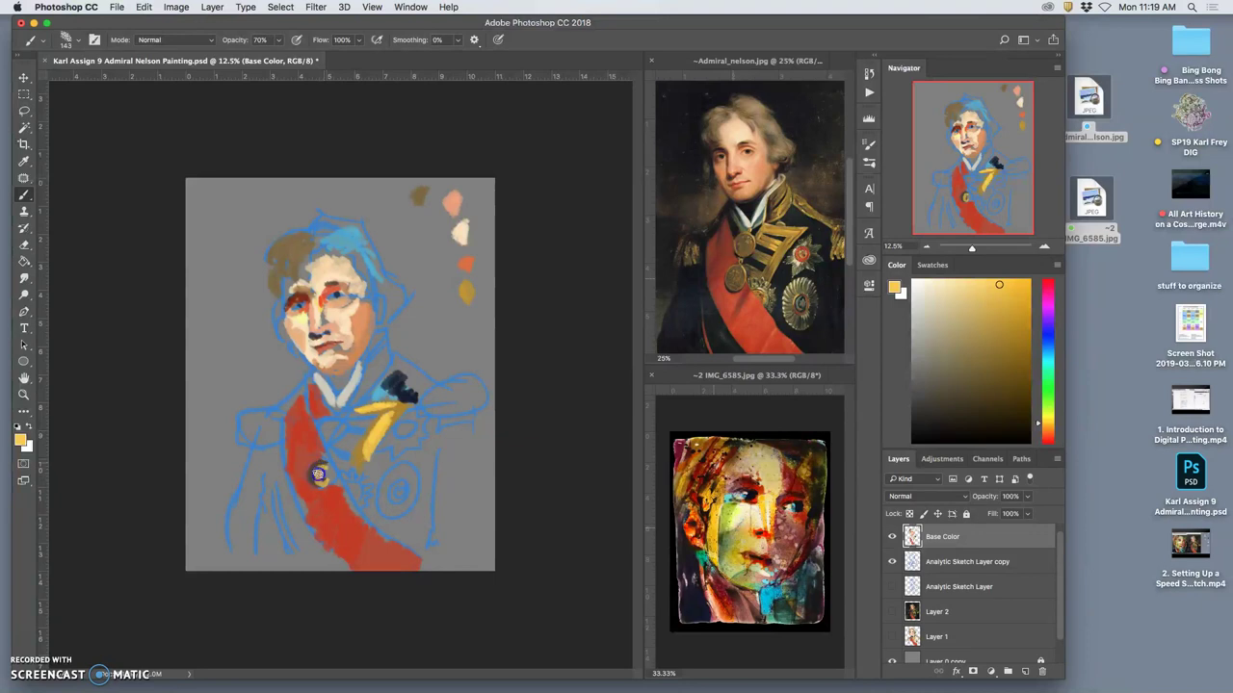
{"action": "left_click", "coordinate": [329, 423]}
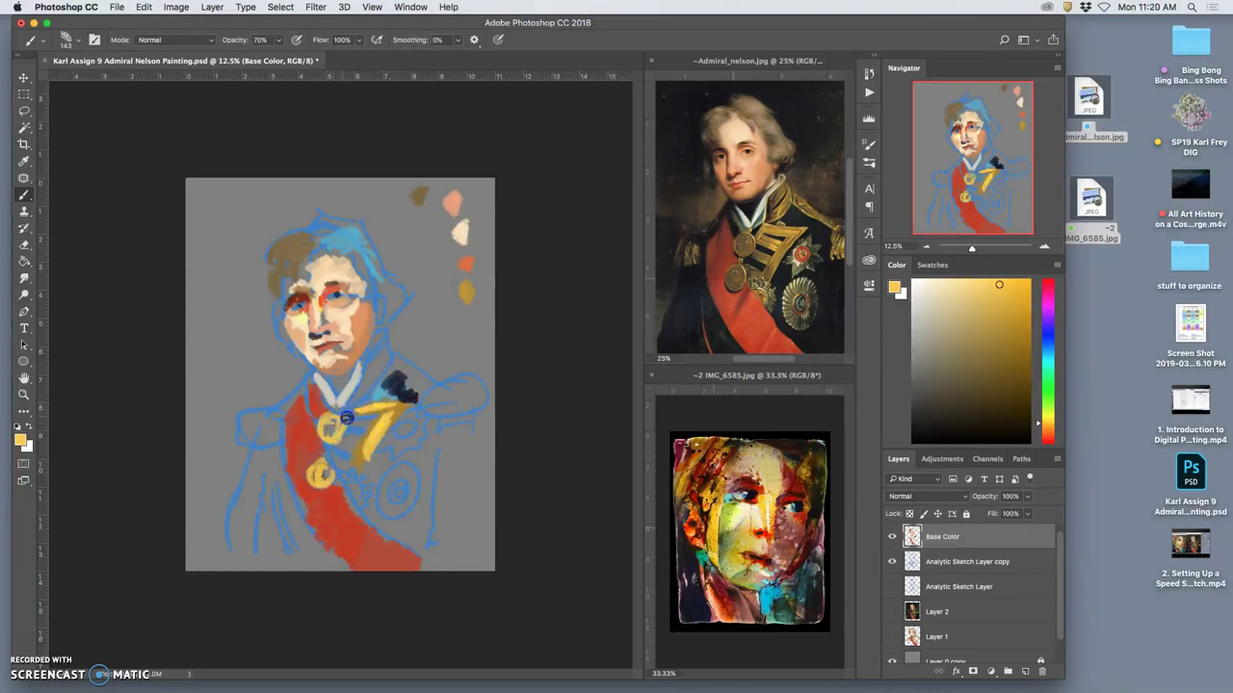
Paint the coat's raised collar in gold from the colorful reference and shade it with brown sampled from the portrait's uniform.
{"action": "left_click", "coordinate": [720, 526], "text": "alt"}
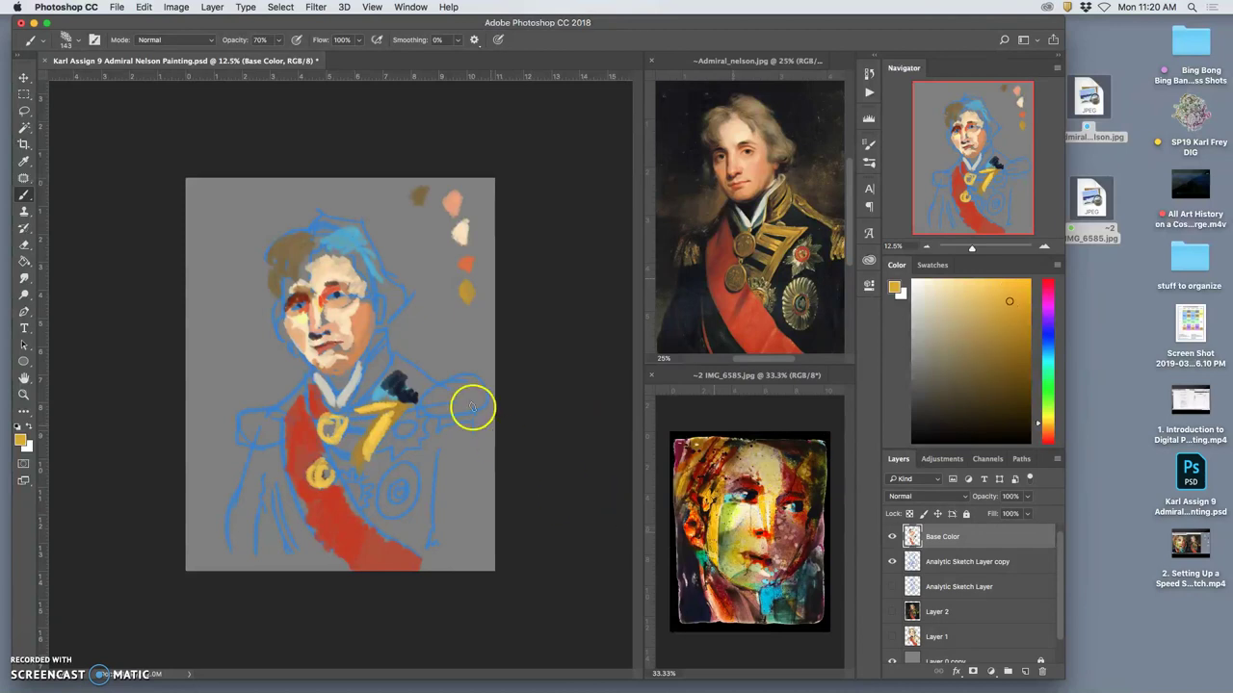
{"action": "left_click", "coordinate": [378, 351]}
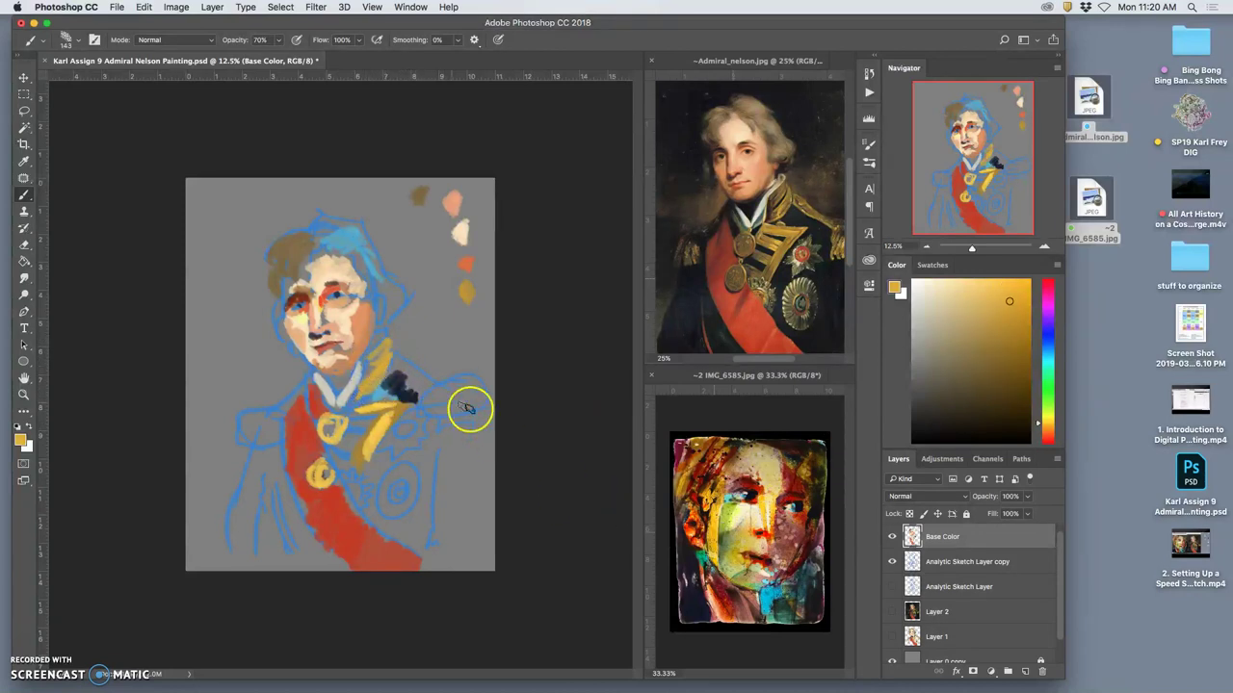
{"action": "left_click", "coordinate": [778, 200], "text": "alt"}
{"action": "left_click", "coordinate": [807, 205], "text": "alt"}
{"action": "left_click", "coordinate": [386, 366]}
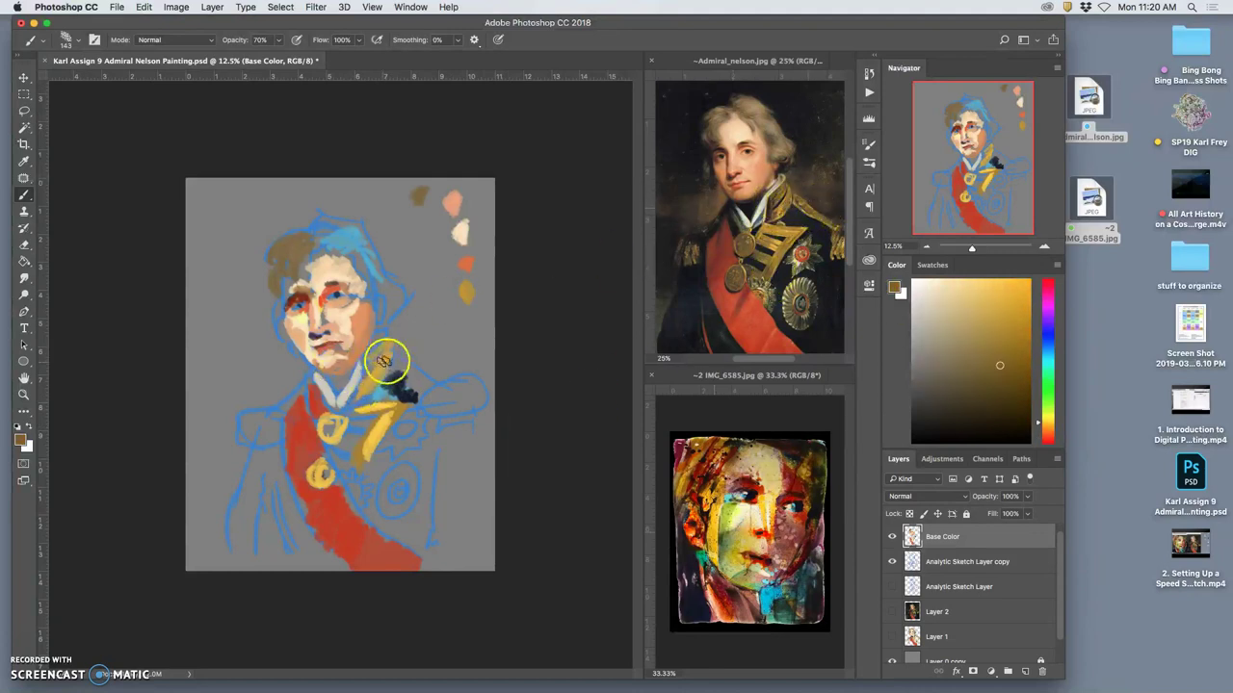